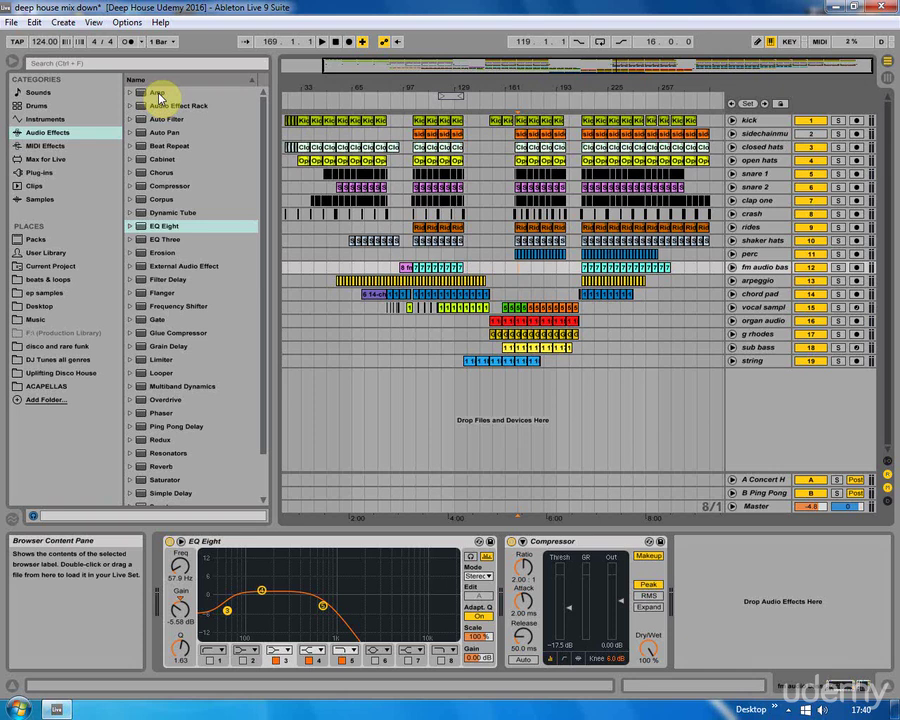
From Session View, load EQ Eight onto the vocal sample track after its Compressor
click(880, 78)
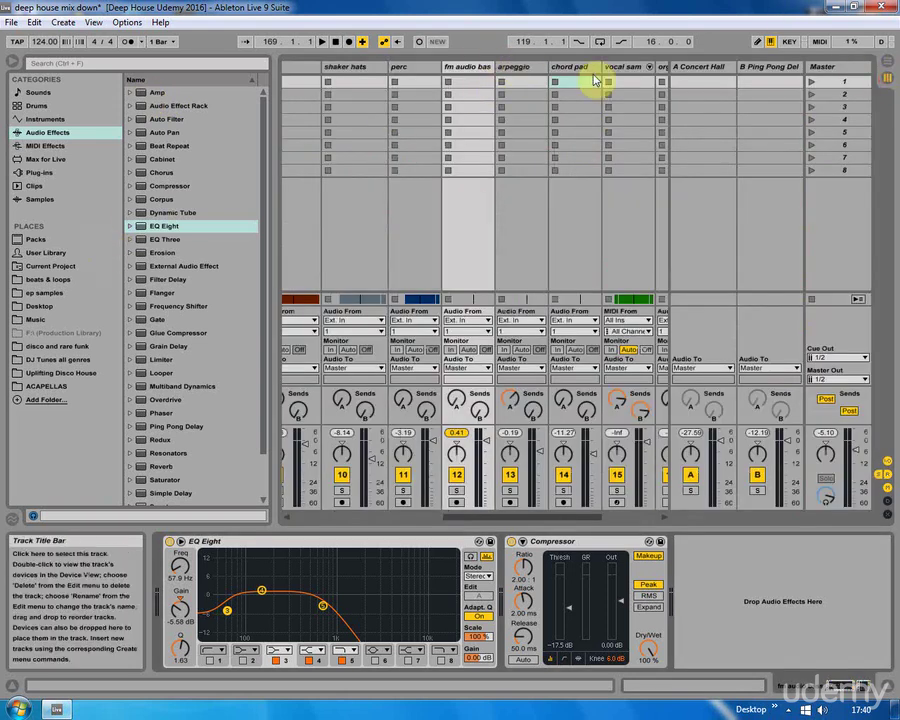
click(630, 70)
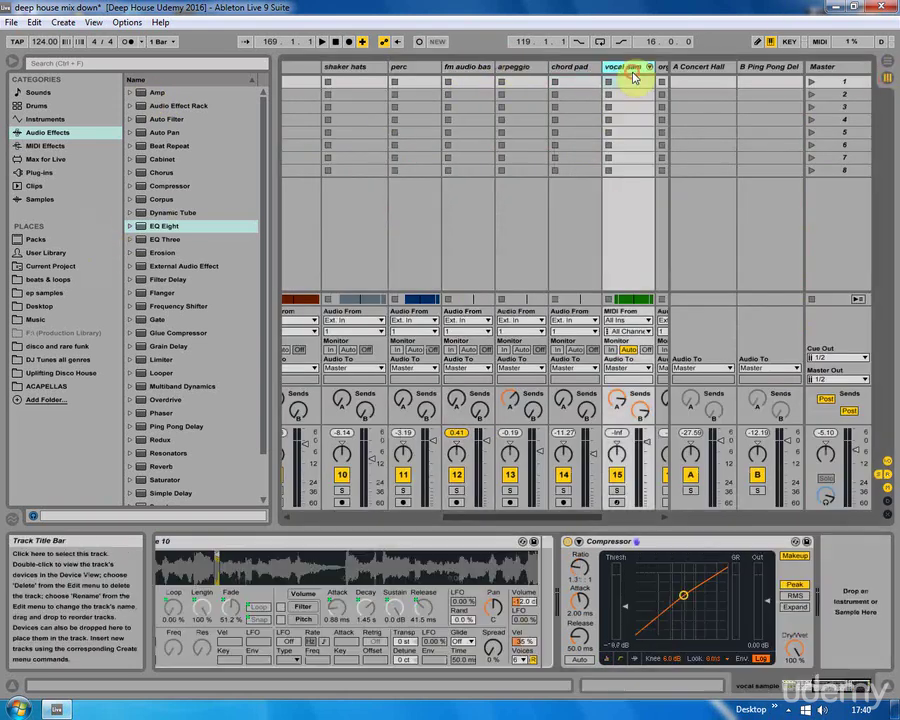
double_click(158, 227)
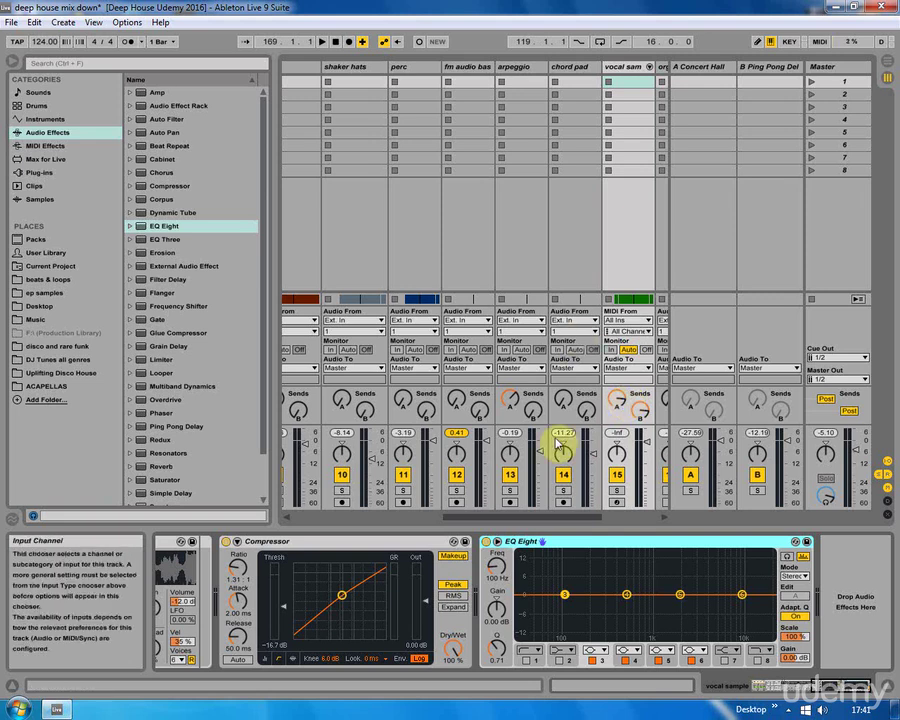
Make the vocal EQ's band 3 a low cut, raise its frequency slightly, and start playback
click(596, 650)
click(600, 580)
drag(572, 611, 575, 609)
key(space)
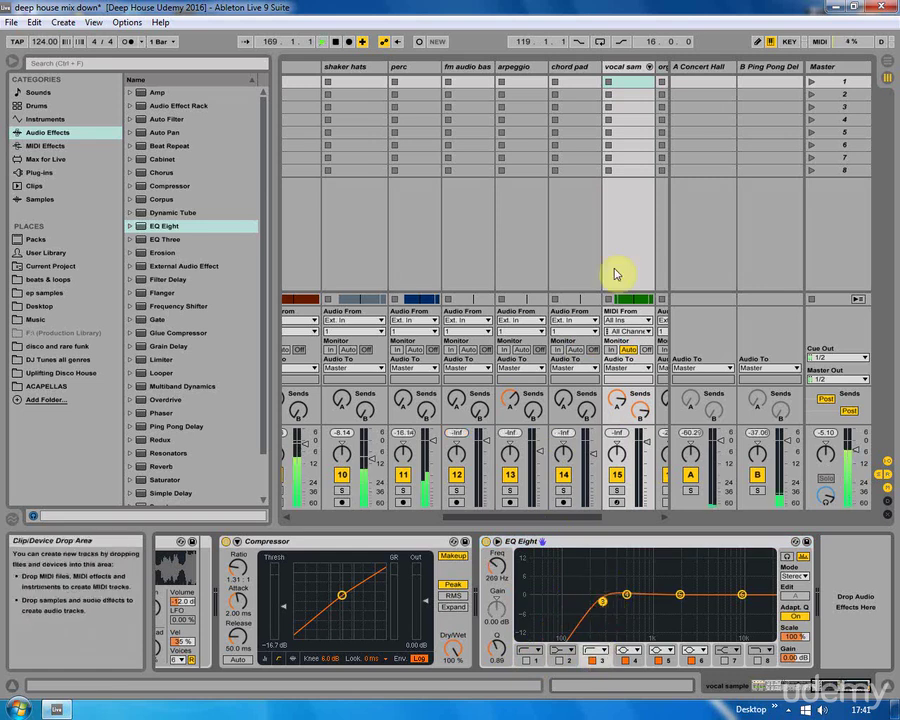
In the arrangement, loop the Kick Drum-2 clip's range at bar 119 and play it
click(880, 68)
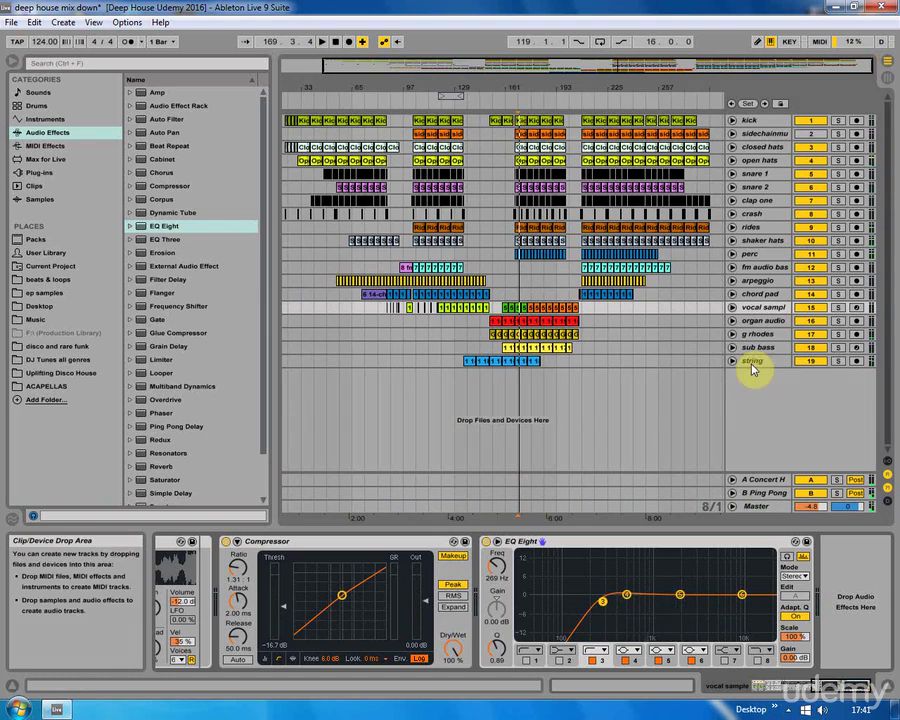
click(432, 321)
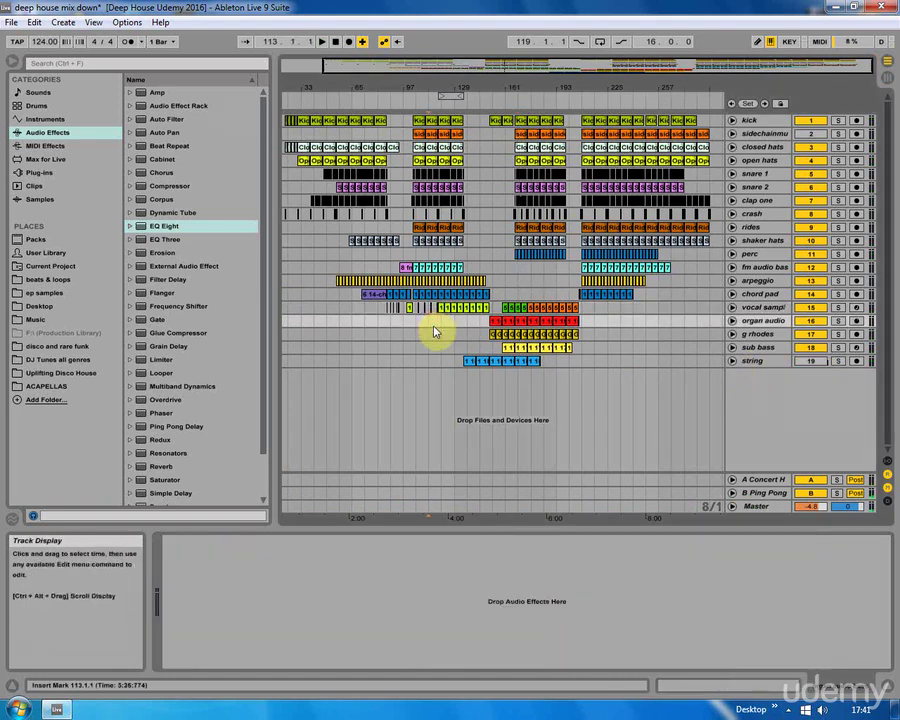
drag(430, 87, 740, 425)
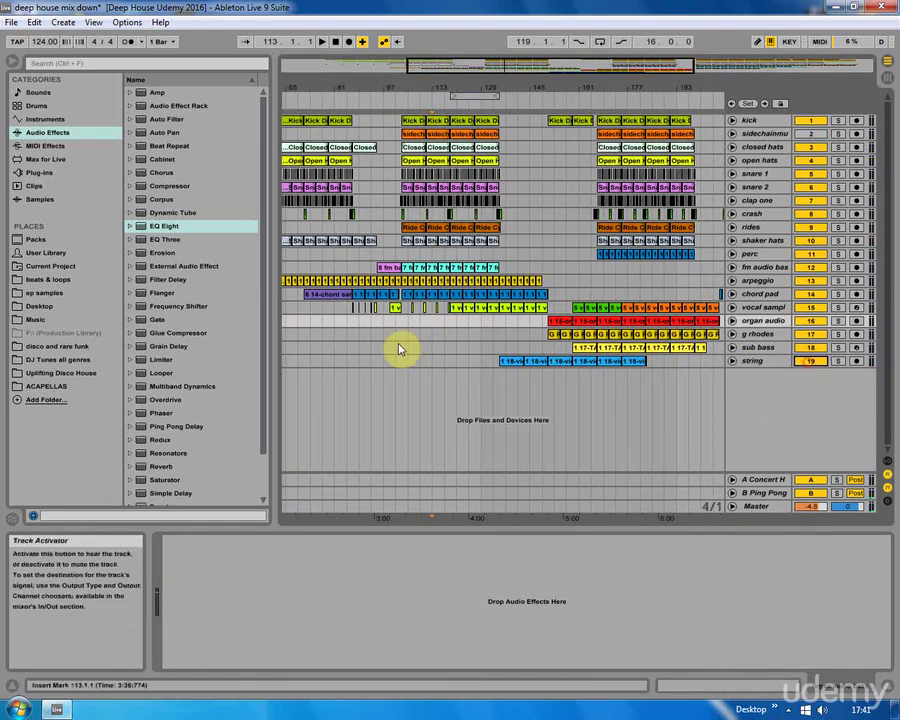
drag(444, 322, 456, 120)
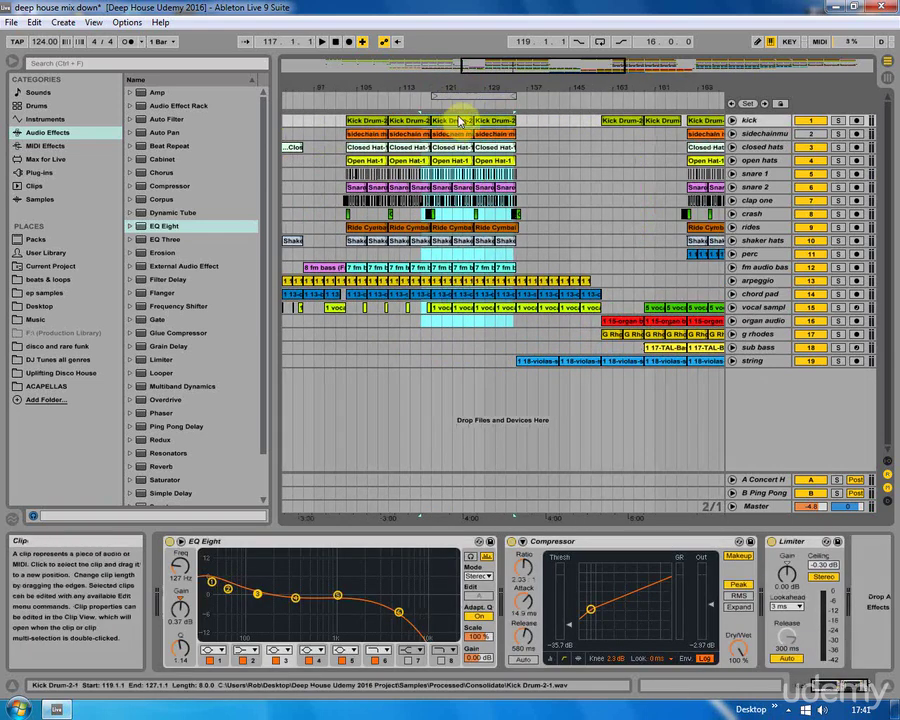
click(442, 122)
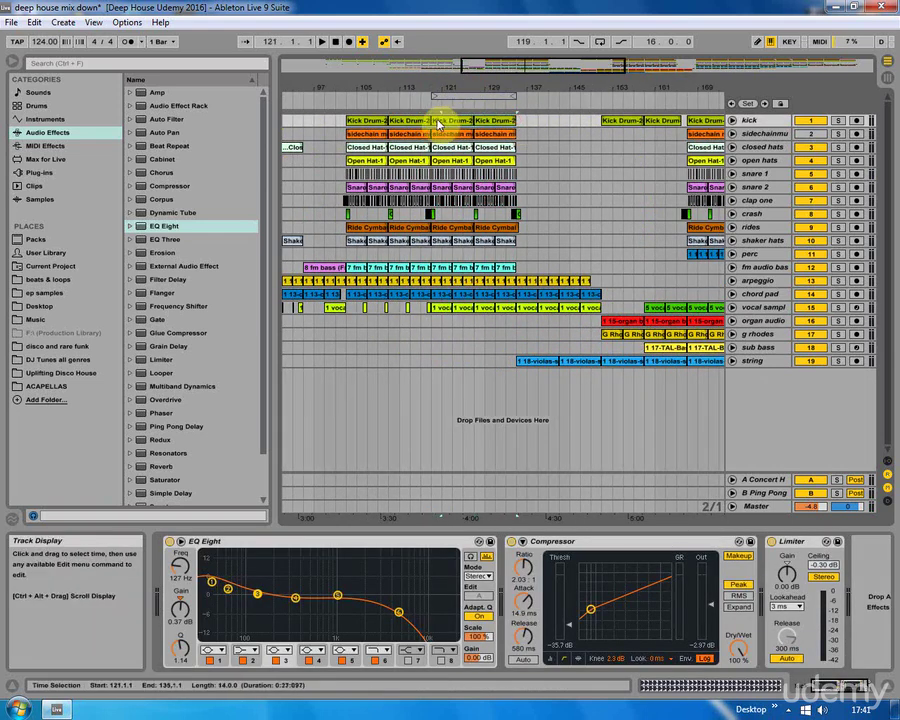
right_click(447, 122)
click(466, 223)
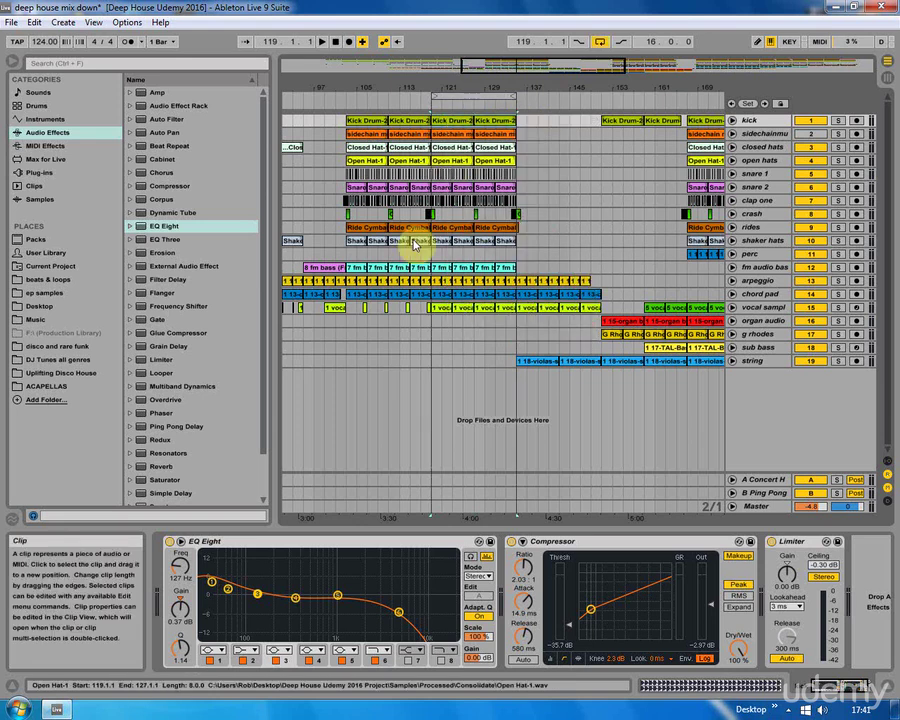
key(space)
Solo the vocal sample, set EQ band 5 near 1.47 kHz and boost band 6 6 dB at 4.65 kHz
click(441, 313)
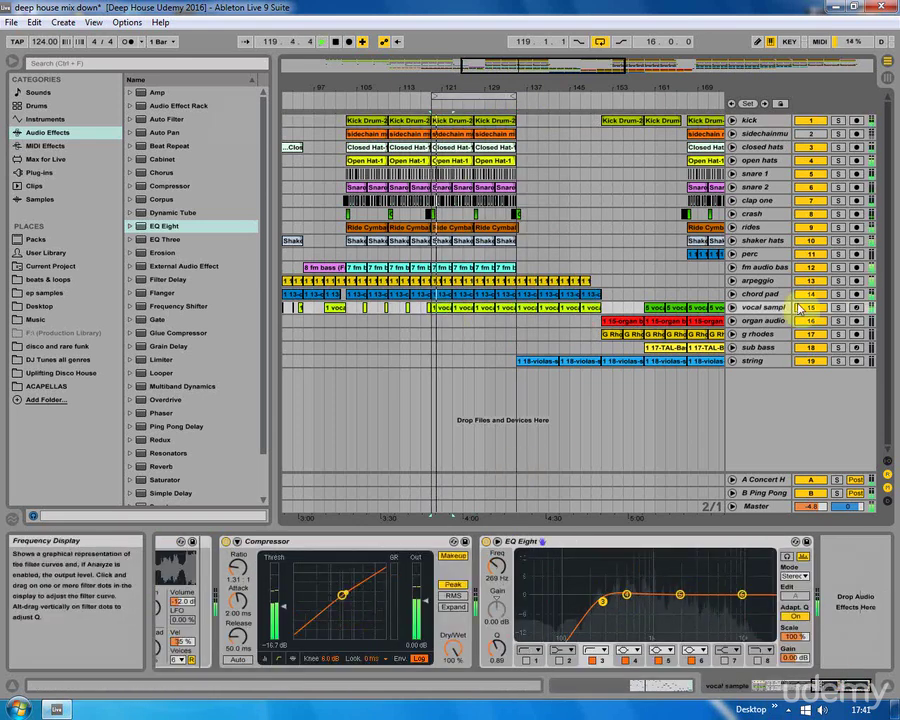
click(838, 307)
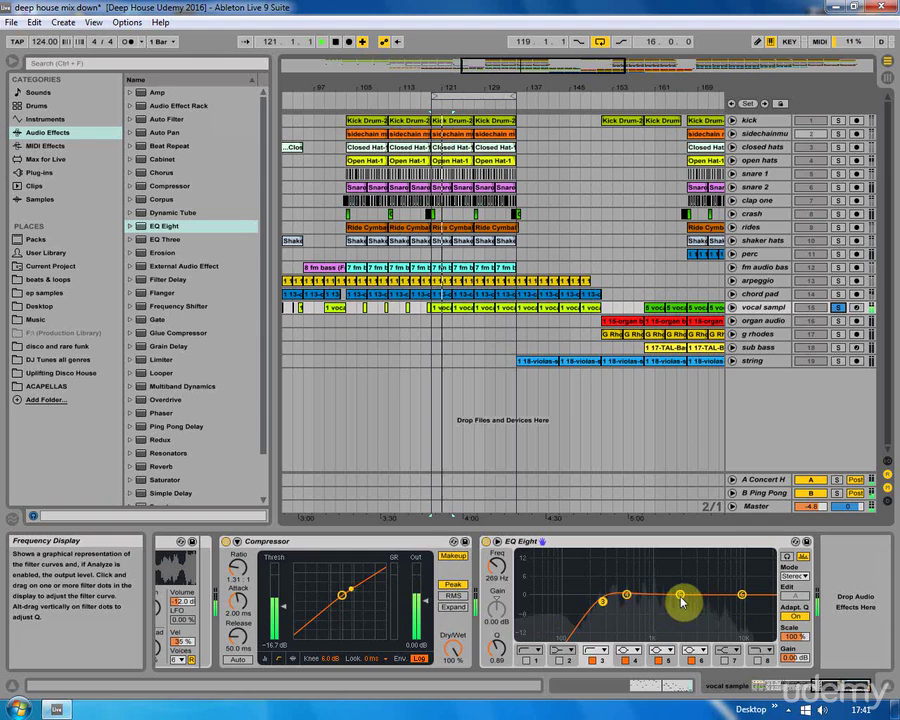
drag(680, 597, 669, 593)
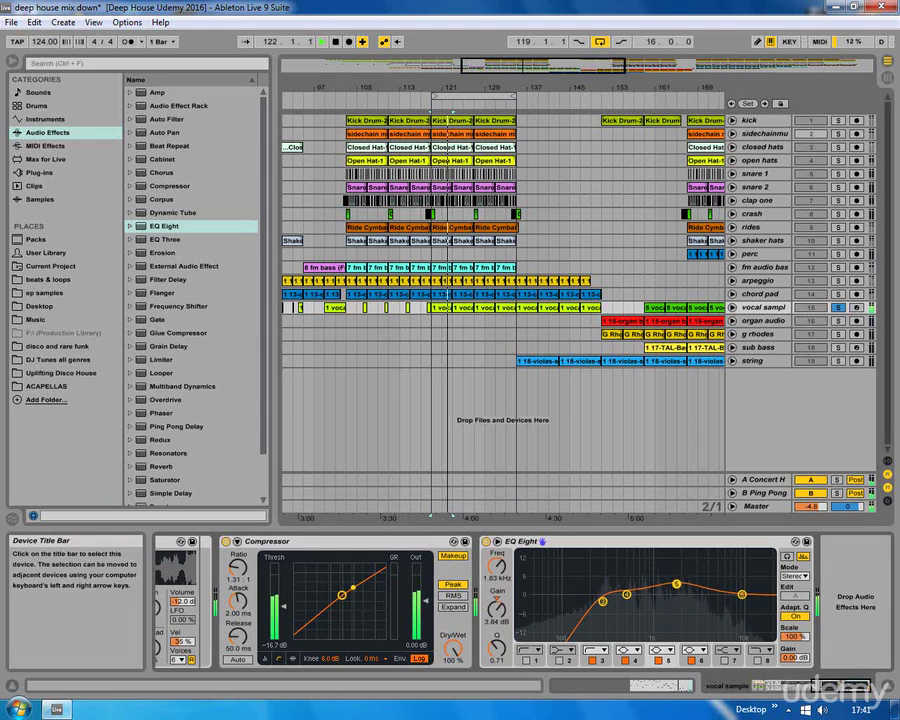
mouse_move(742, 594)
mouse_down()
mouse_move(715, 598)
mouse_move(713, 578)
mouse_move(724, 592)
mouse_move(736, 588)
mouse_up()
mouse_move(627, 594)
mouse_down()
mouse_move(645, 594)
mouse_move(612, 596)
mouse_move(625, 593)
mouse_up()
click(840, 120)
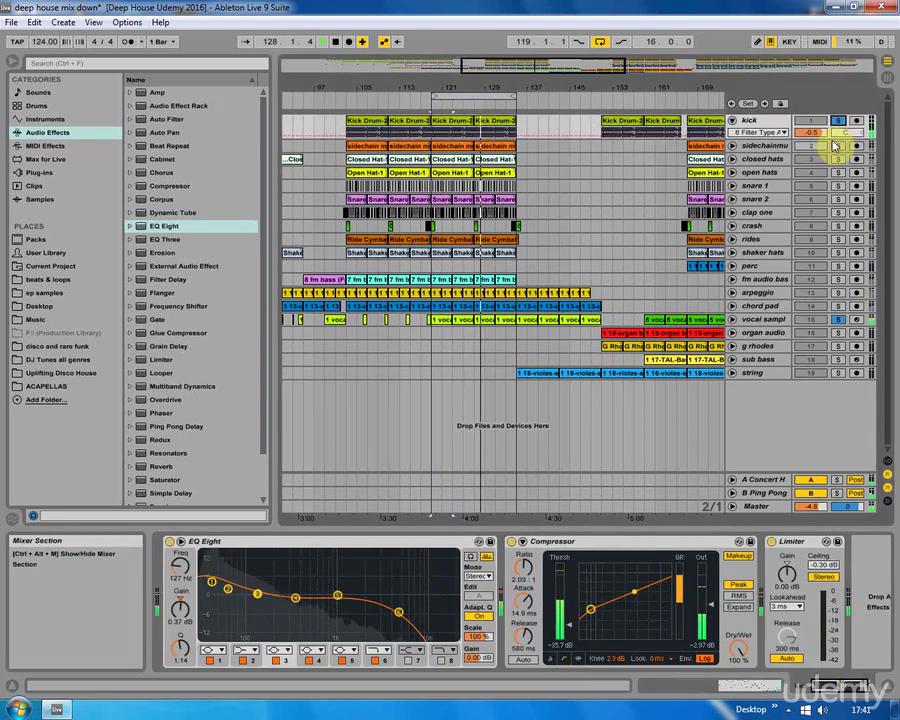
Play the mix from the mixer, then clear all soloed tracks in the arrangement
click(766, 319)
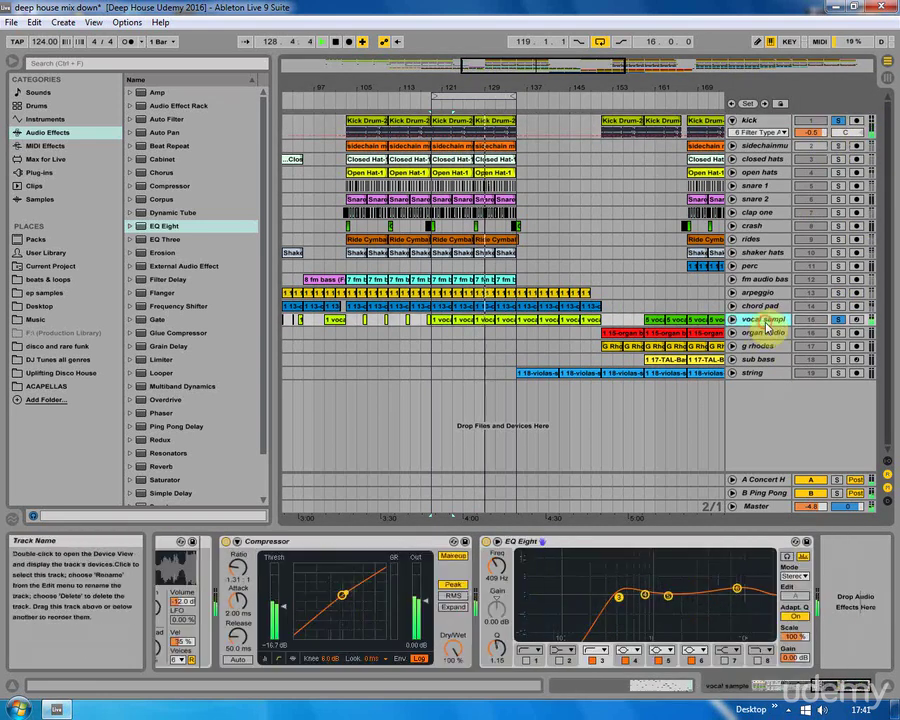
click(889, 79)
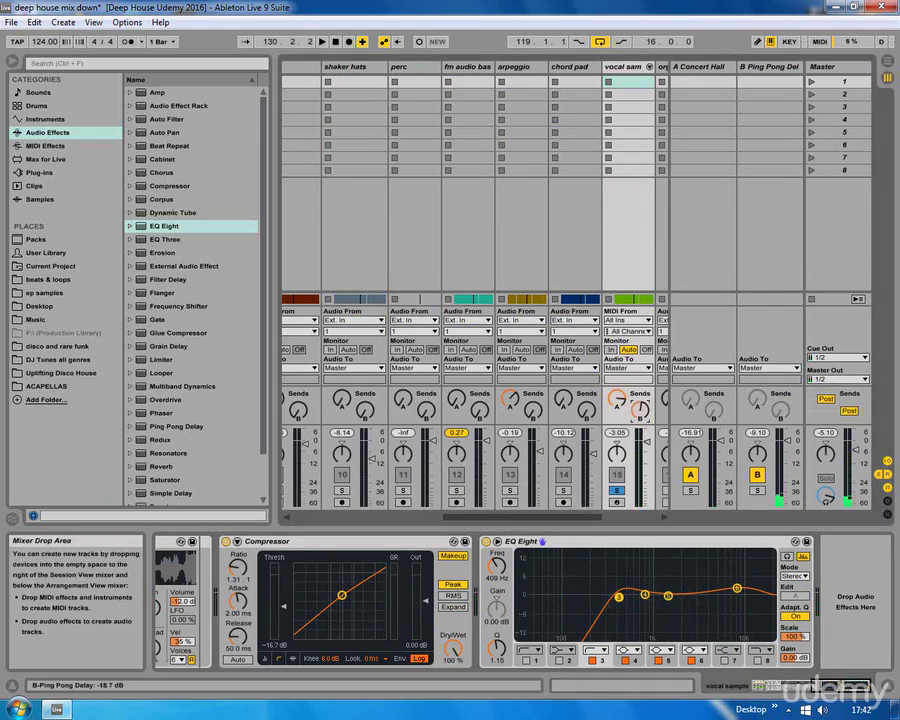
key(space)
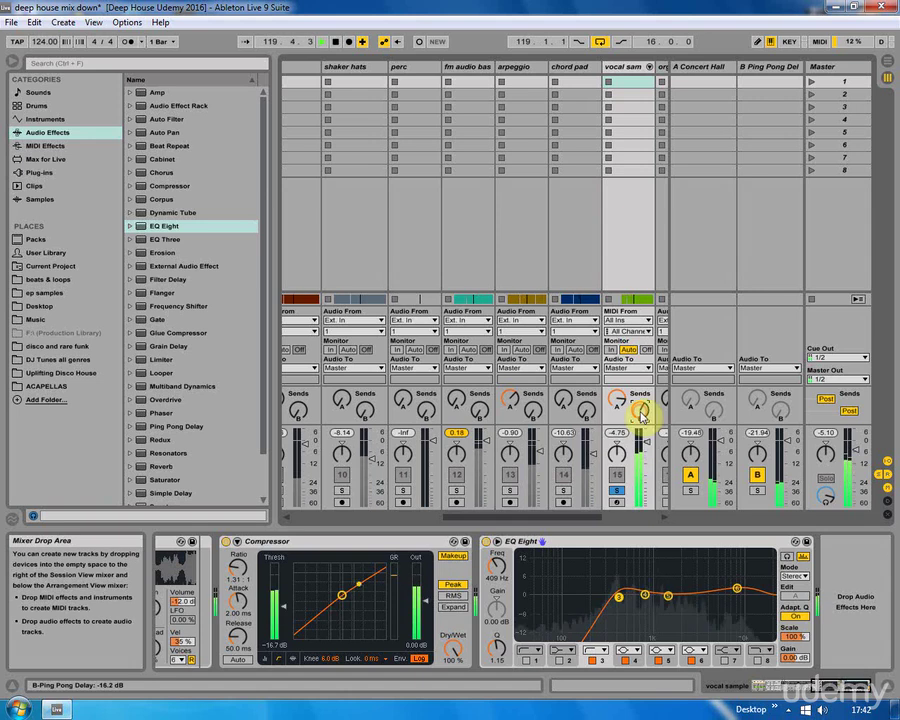
click(886, 75)
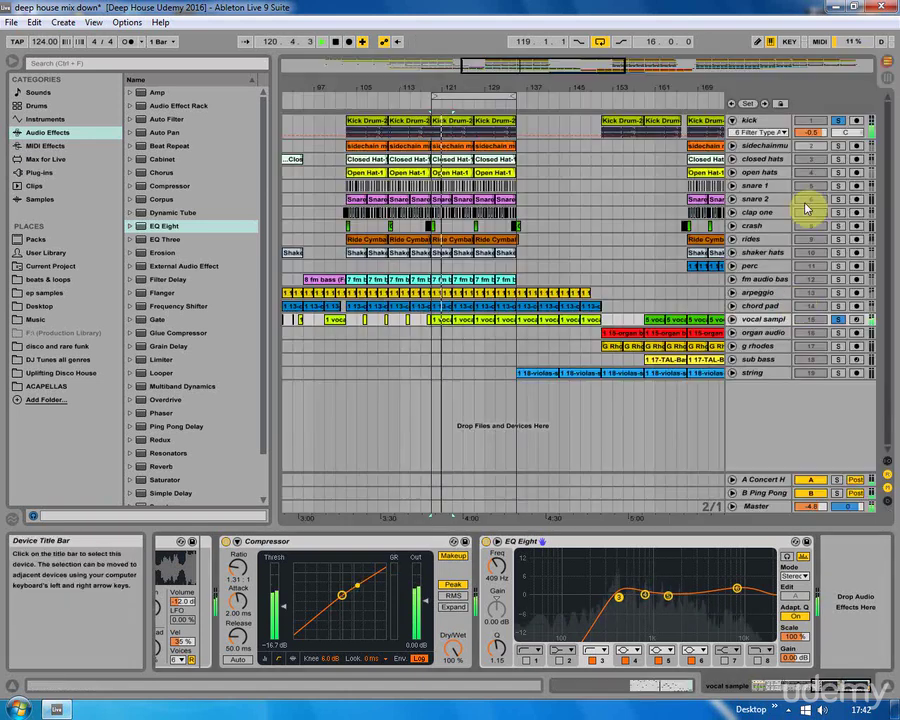
click(838, 284)
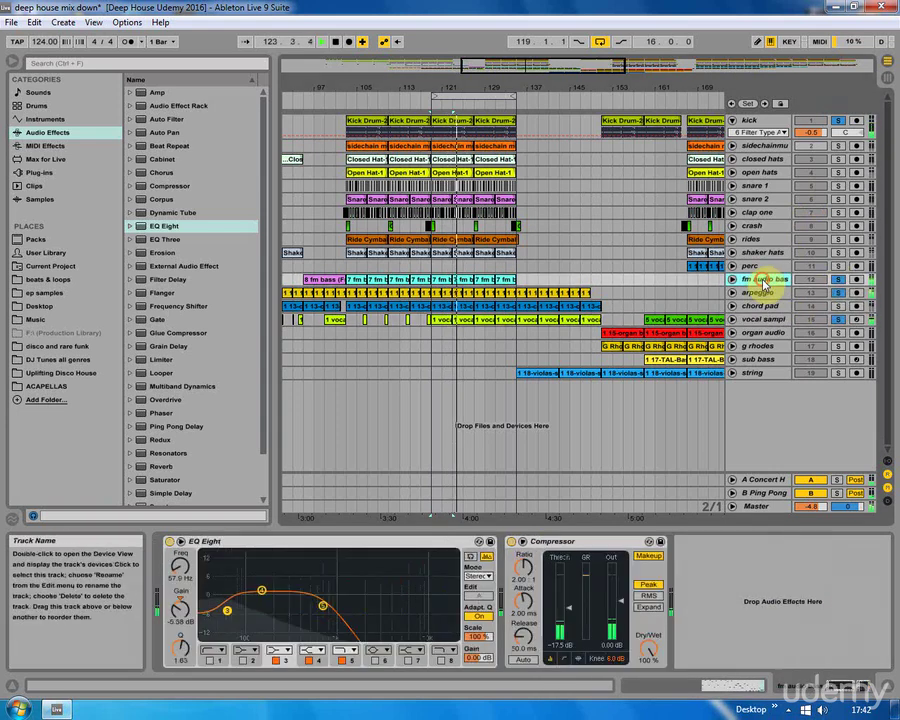
click(838, 282)
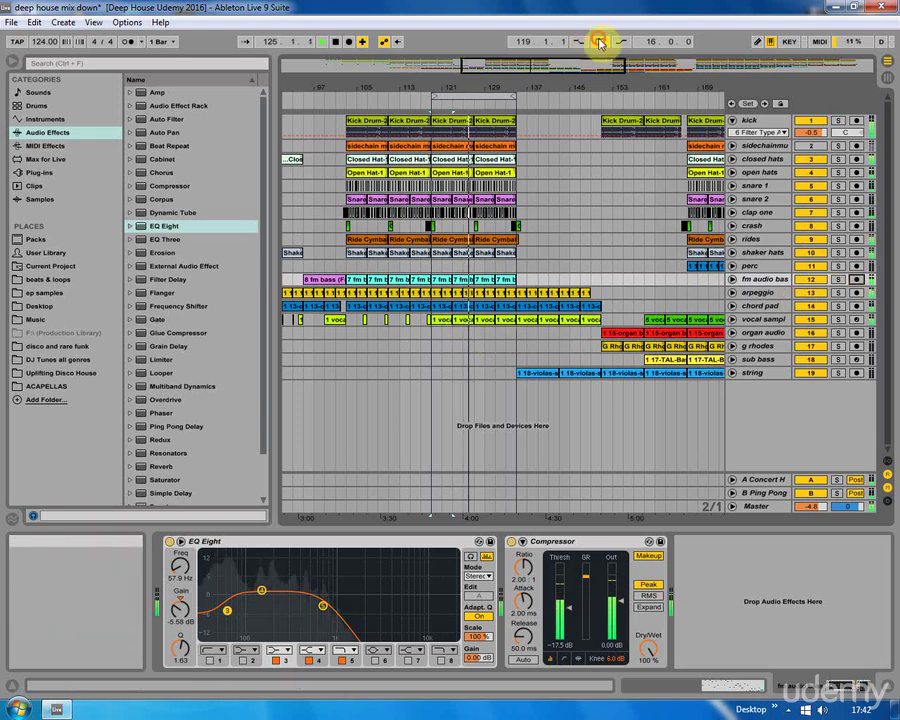
Reselect the vocal sample and move its EQ band 5 up to about 2.55 kHz
click(502, 332)
click(505, 319)
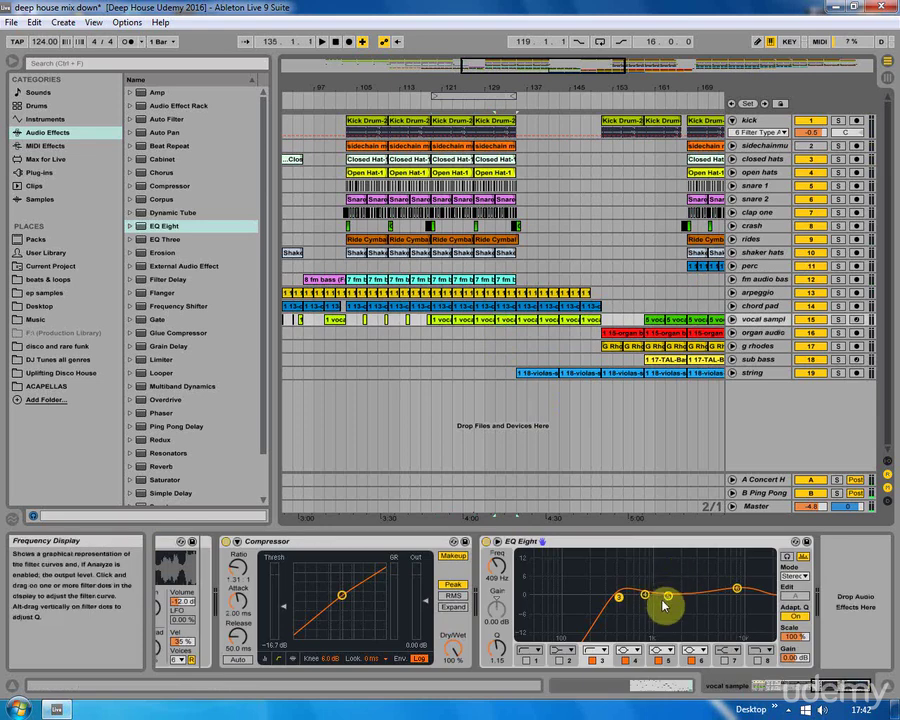
drag(666, 598, 740, 585)
click(491, 306)
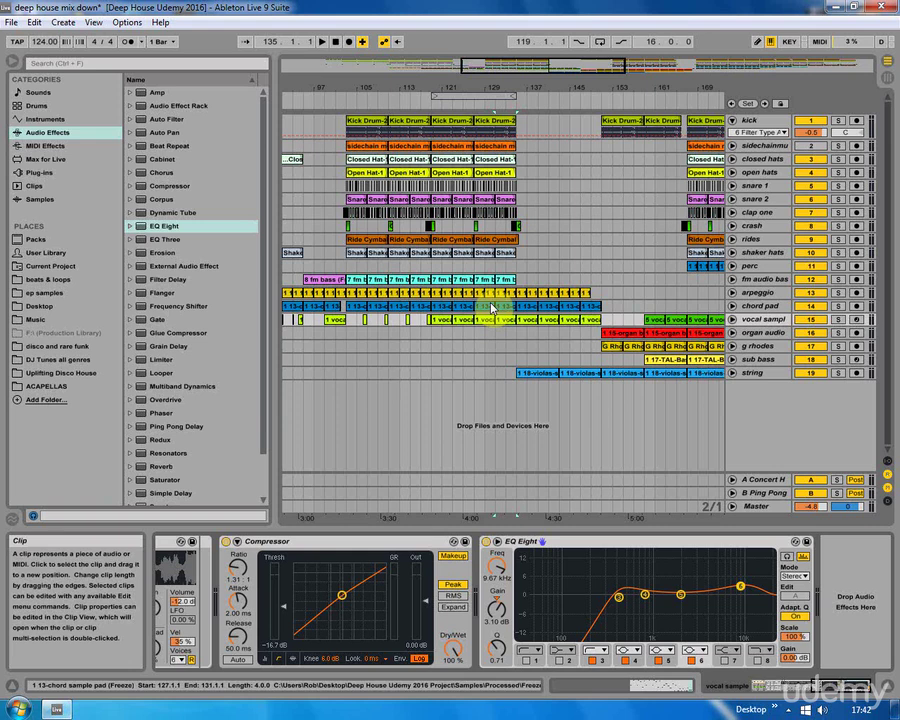
In the mixer, set the string track's fader to about -17.4 dB and select the string track
click(744, 374)
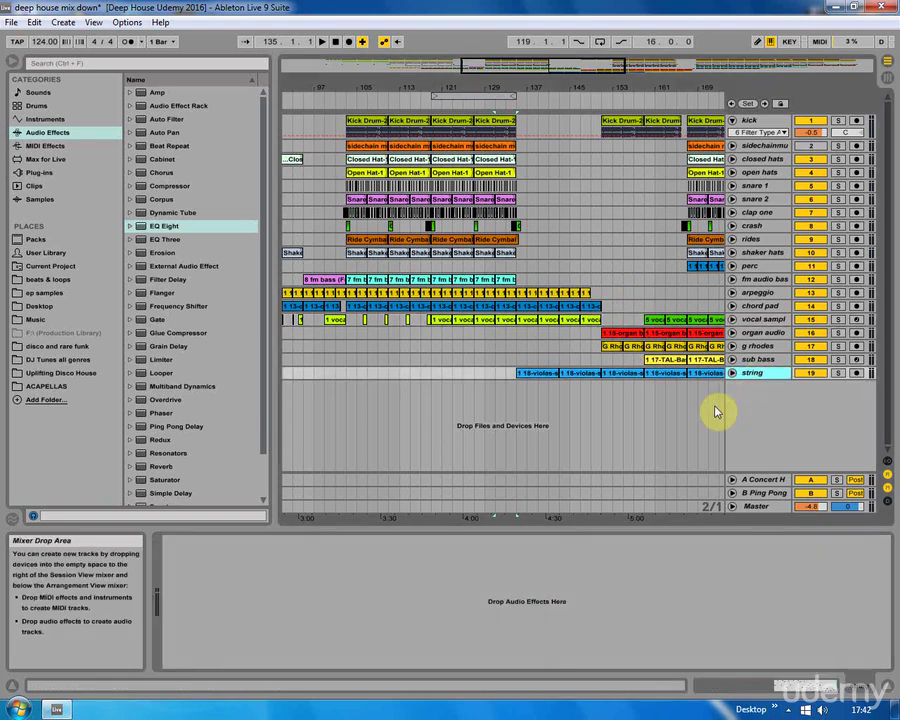
click(886, 62)
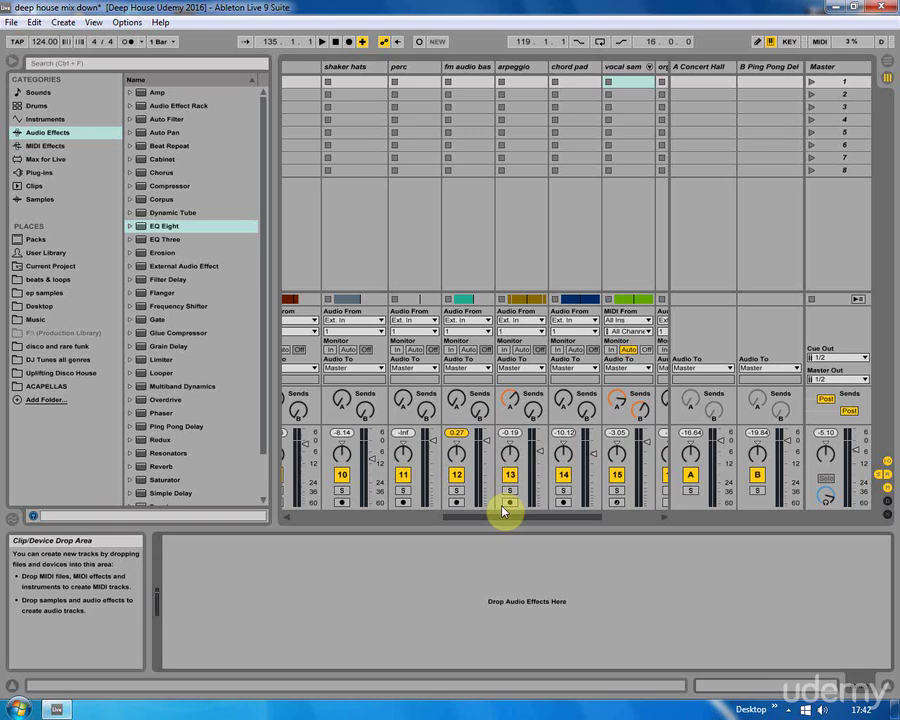
drag(502, 520, 638, 341)
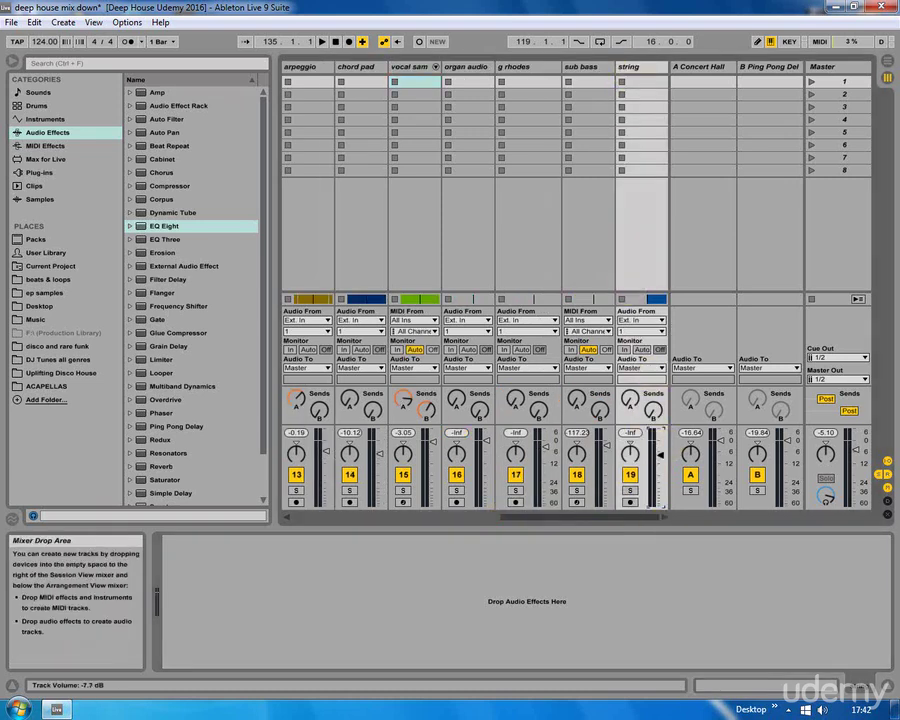
key(space)
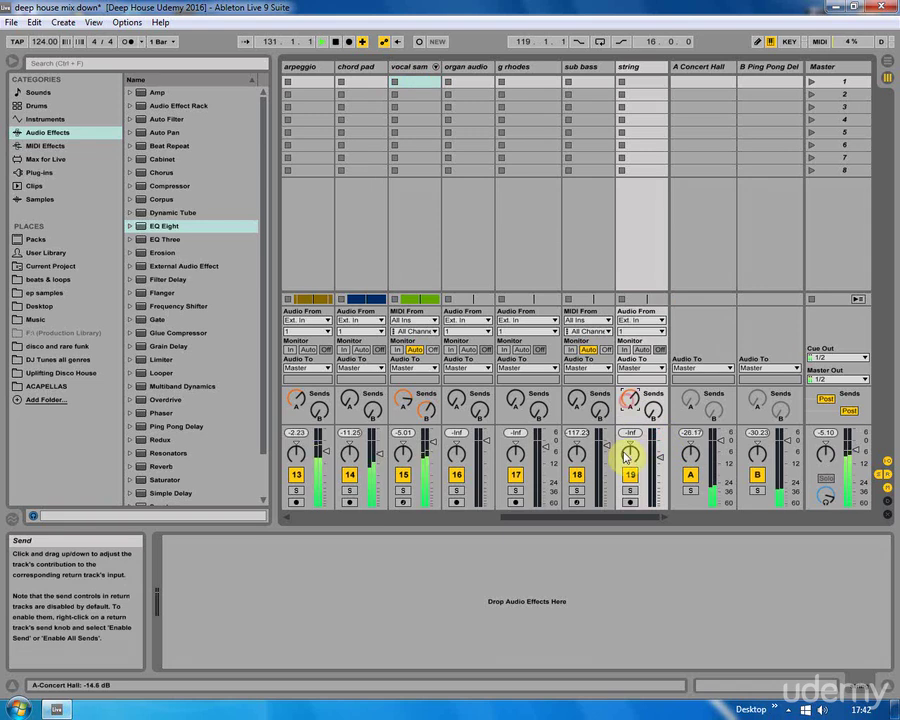
drag(658, 448, 659, 463)
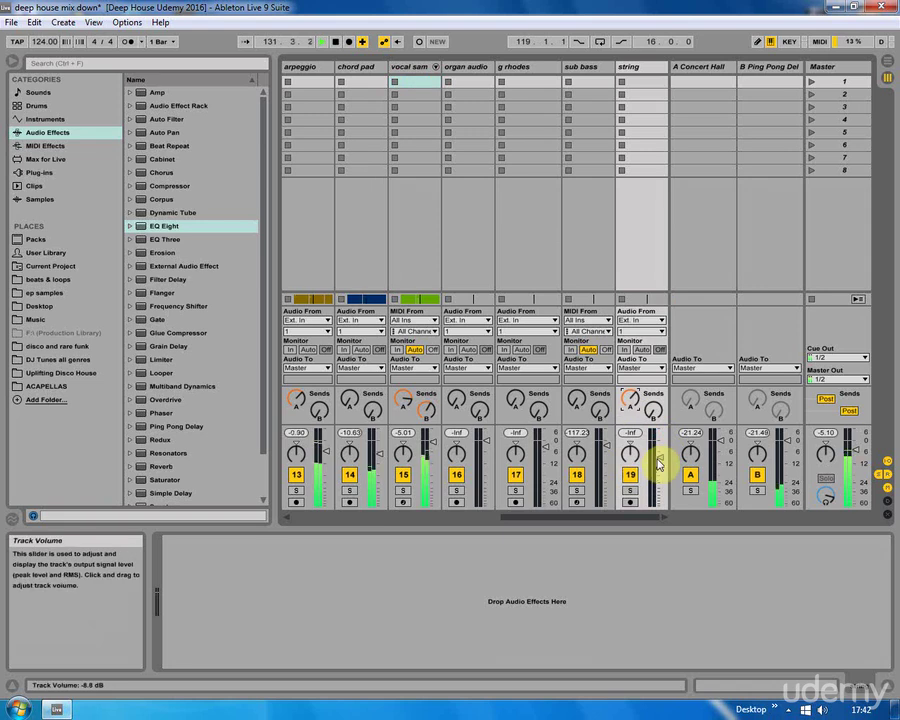
click(886, 64)
click(886, 80)
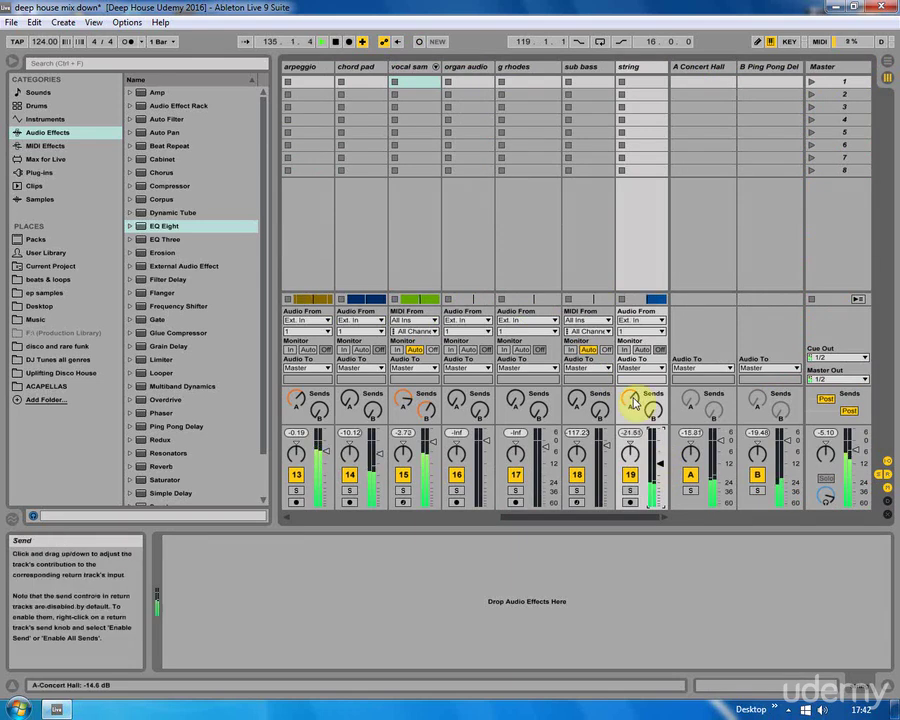
drag(660, 464, 660, 456)
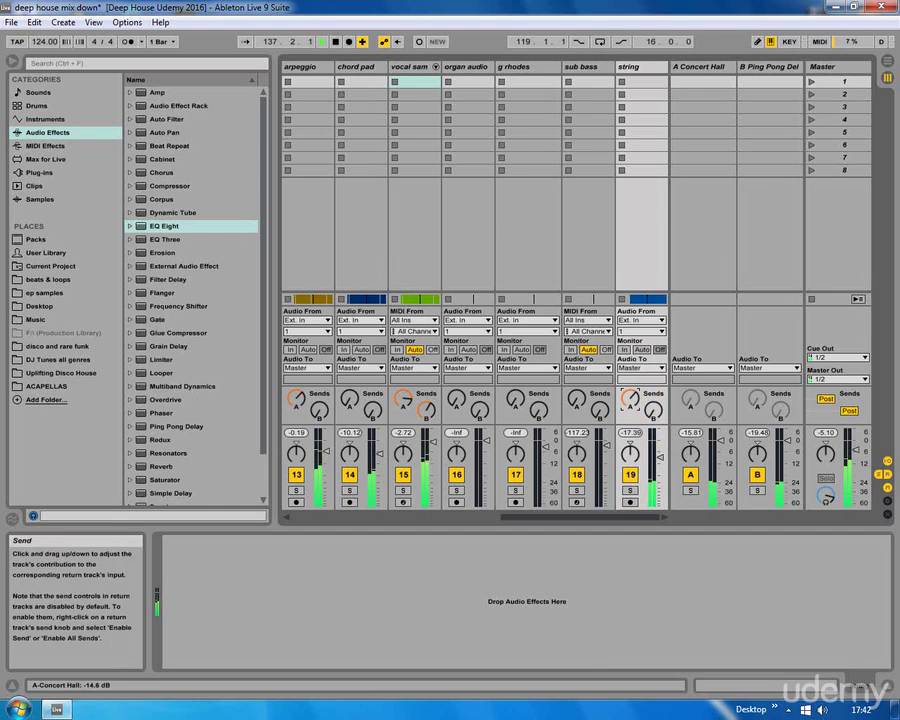
click(624, 80)
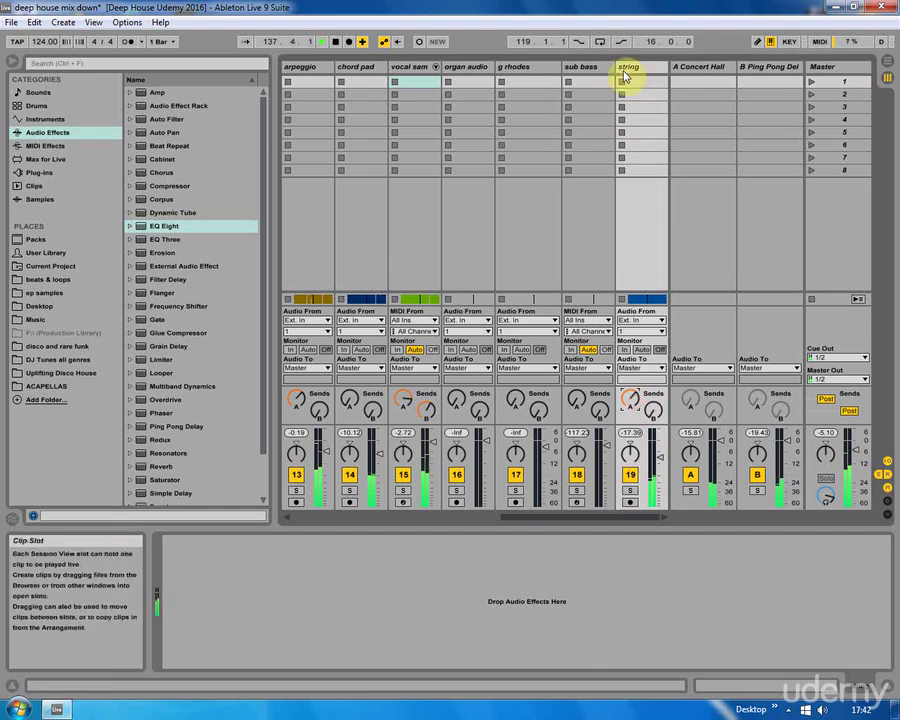
Load EQ Eight onto the string track, solo it, and play from bar 135
double_click(166, 228)
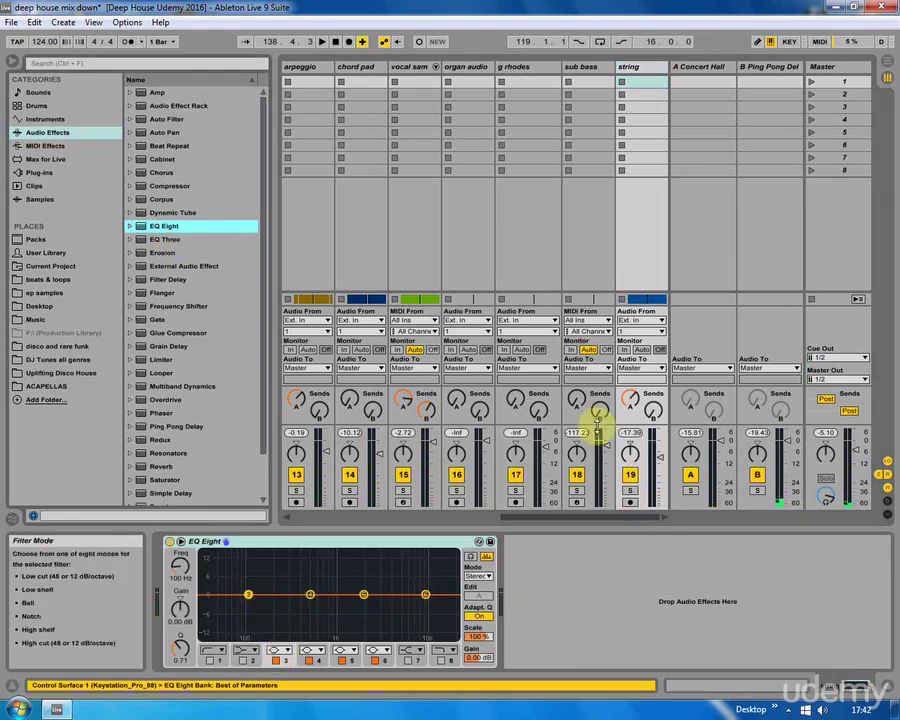
click(630, 490)
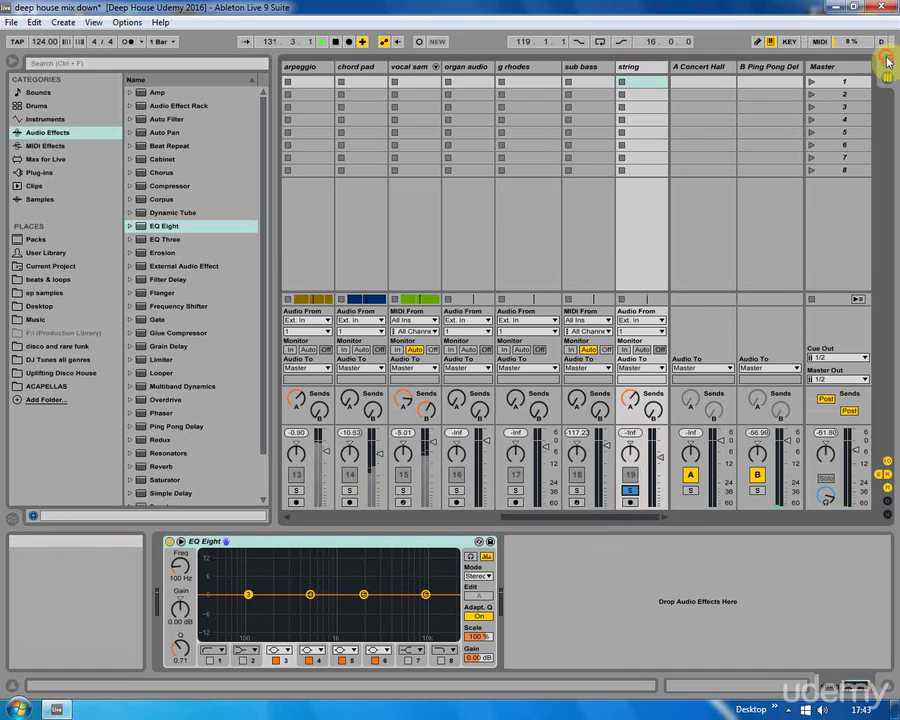
key(Tab)
right_click(530, 375)
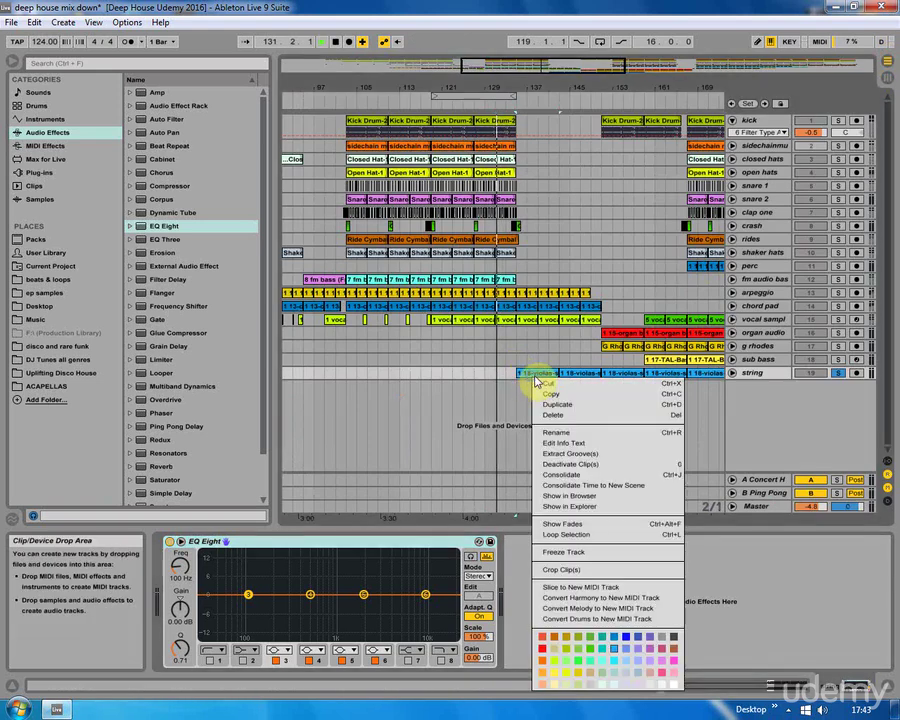
key(Escape)
click(512, 372)
click(536, 372)
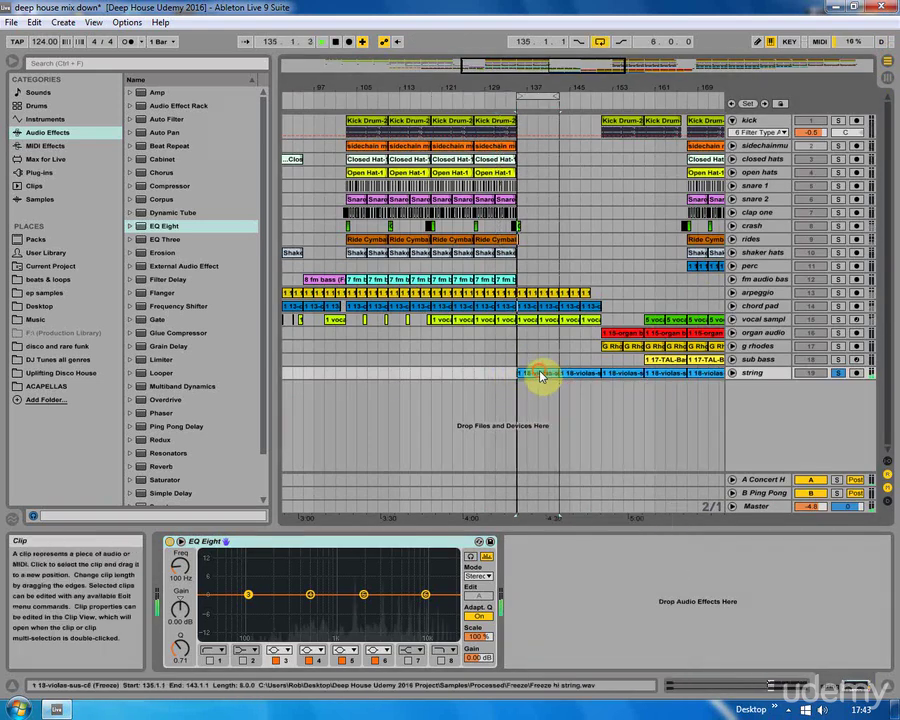
Boost string EQ band 5 near 3.5 kHz, make band 3 a low cut, and set band 6 near 7.9 kHz
drag(364, 594, 380, 581)
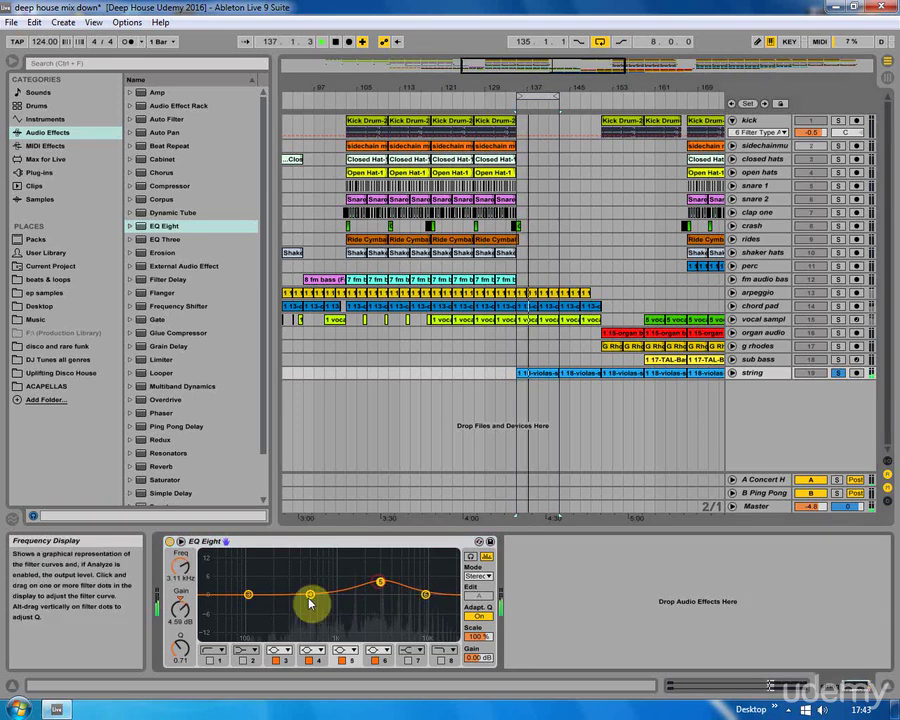
mouse_move(311, 595)
mouse_down()
mouse_move(330, 595)
mouse_move(276, 598)
mouse_move(360, 592)
mouse_move(444, 606)
mouse_move(314, 617)
mouse_up()
click(281, 650)
click(280, 567)
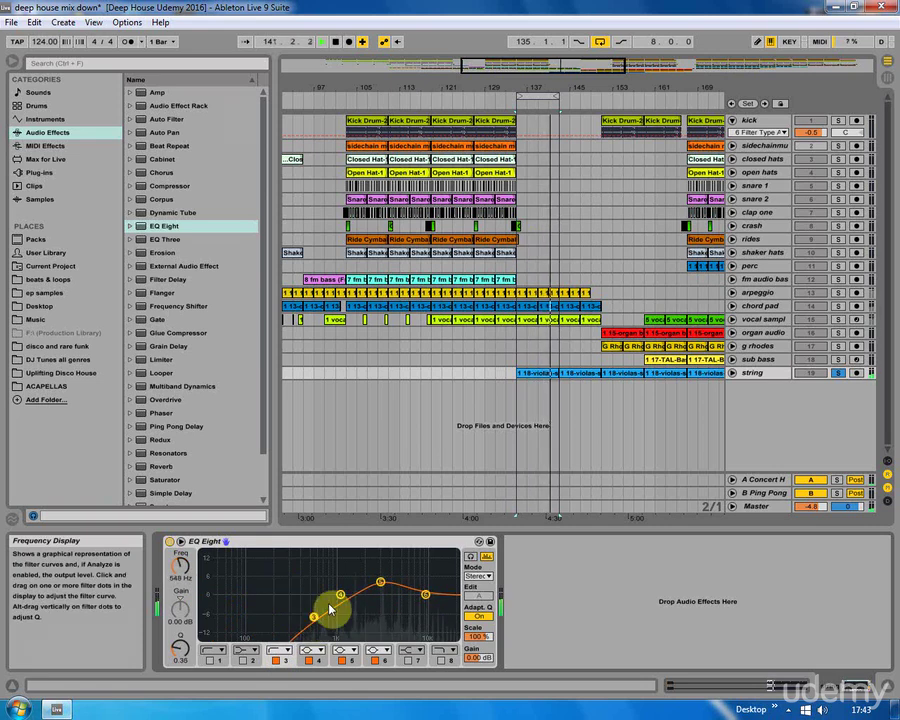
drag(427, 594, 411, 587)
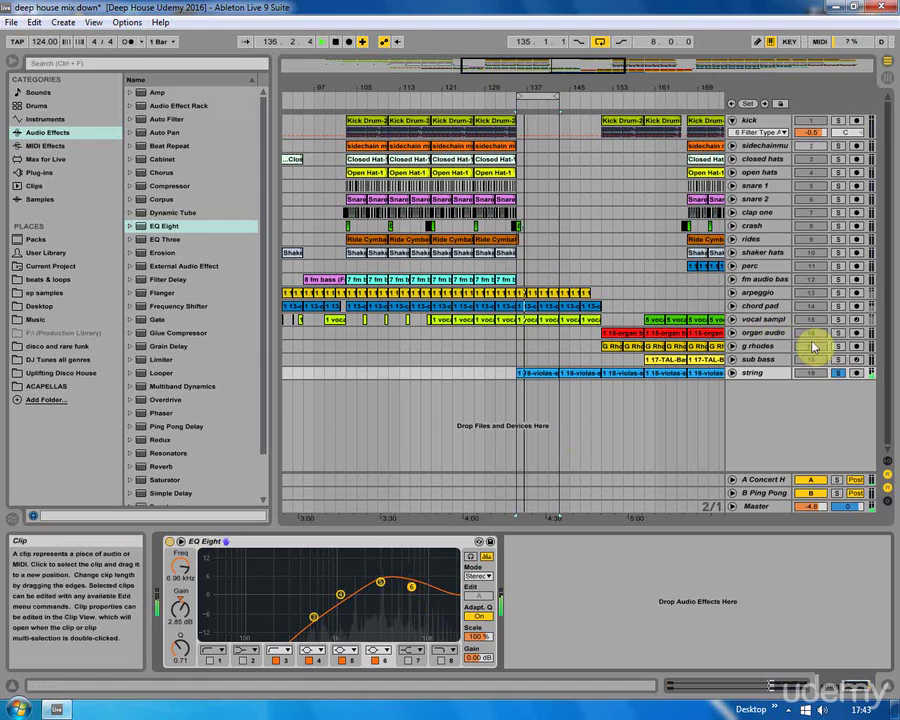
Unsolo the string track so every track plays, then play the arrangement from bar 131
click(836, 309)
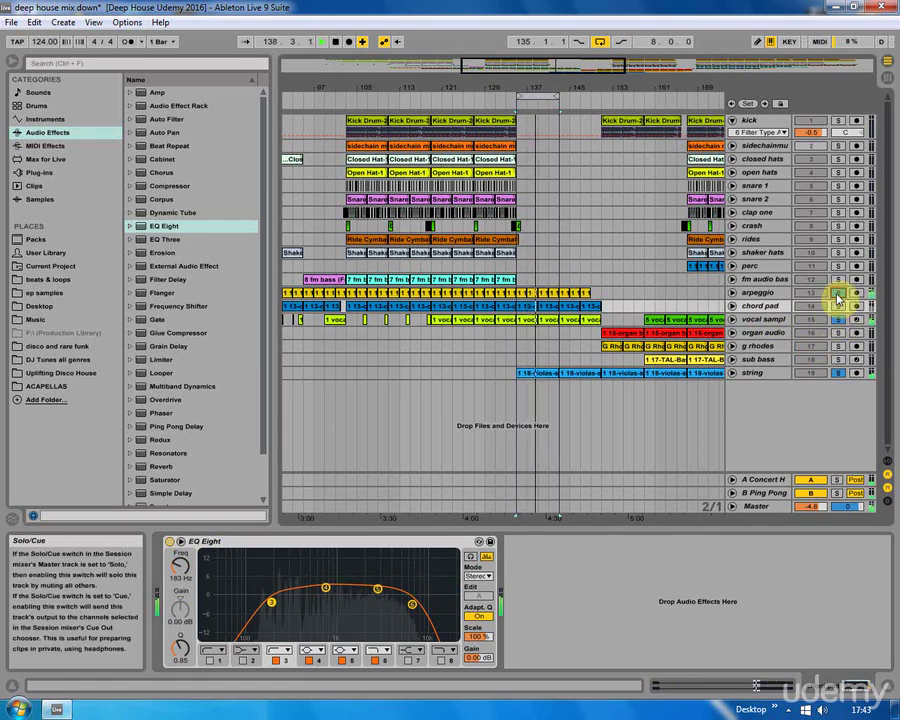
click(838, 298)
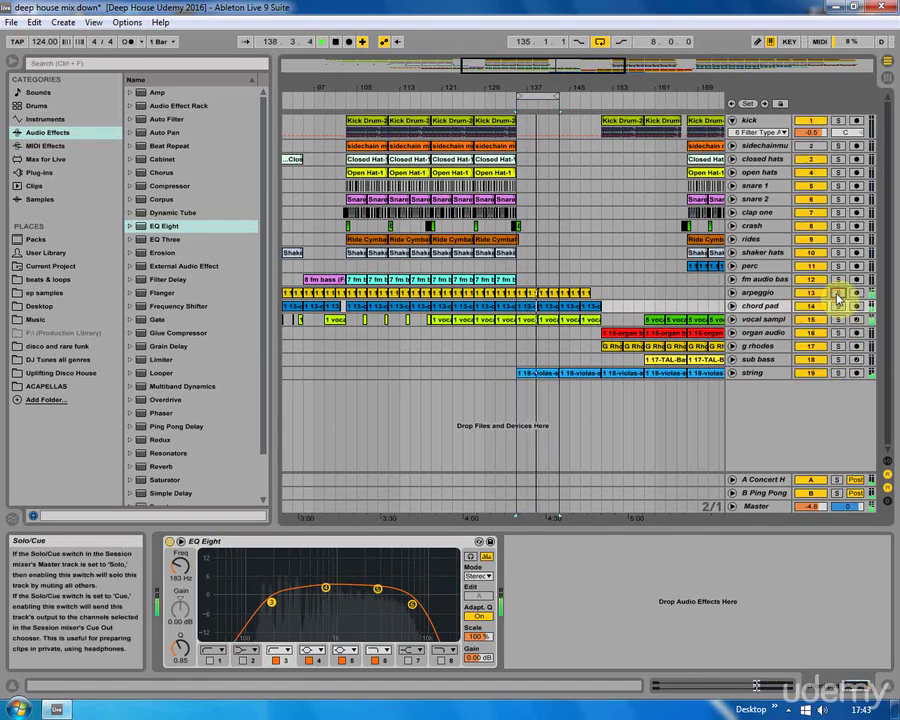
click(764, 306)
click(887, 63)
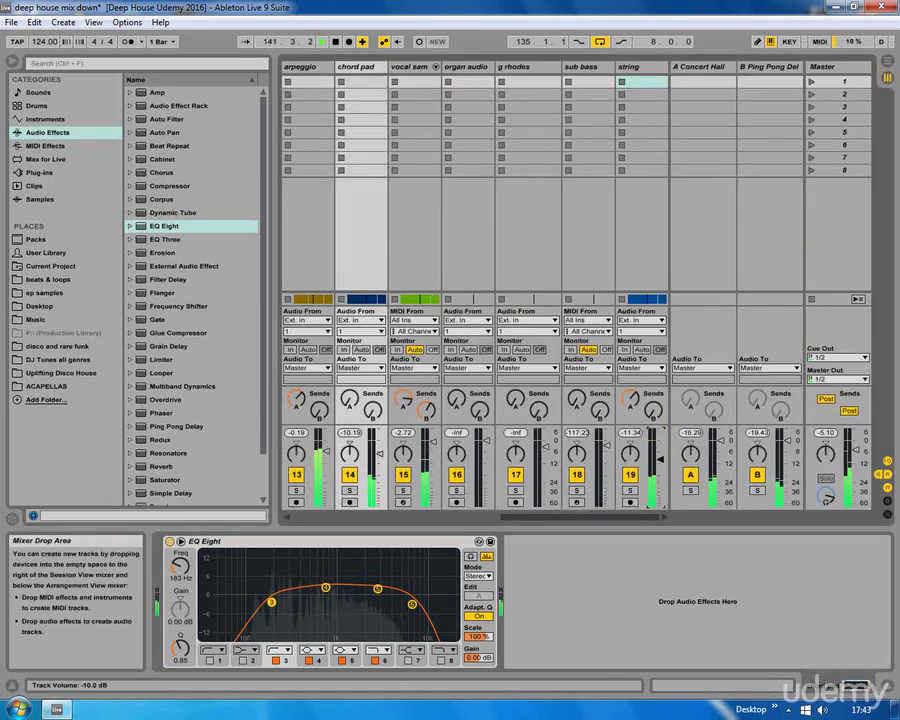
click(886, 64)
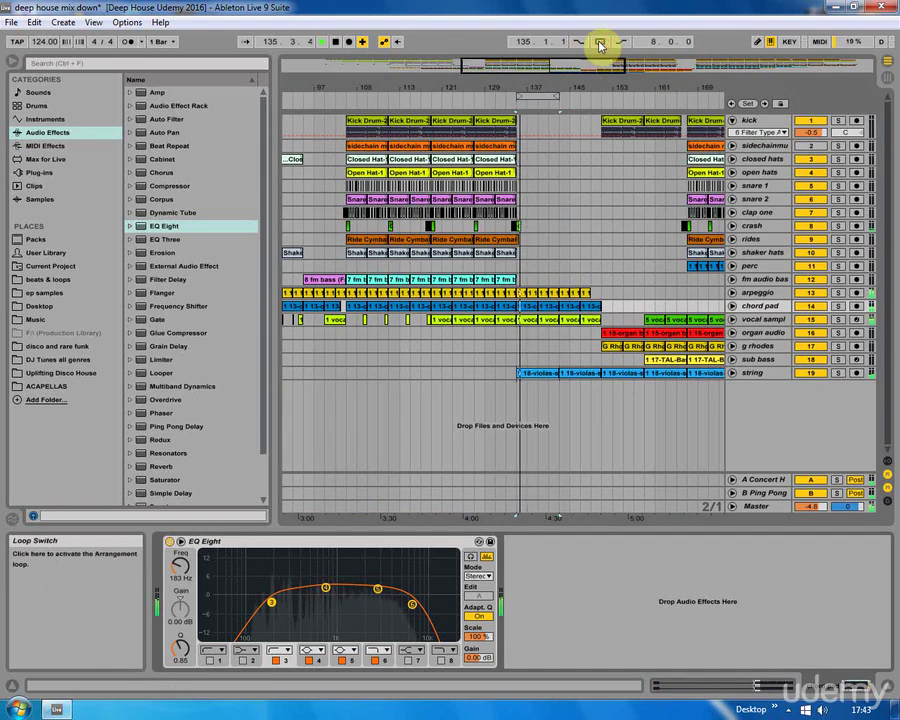
click(497, 344)
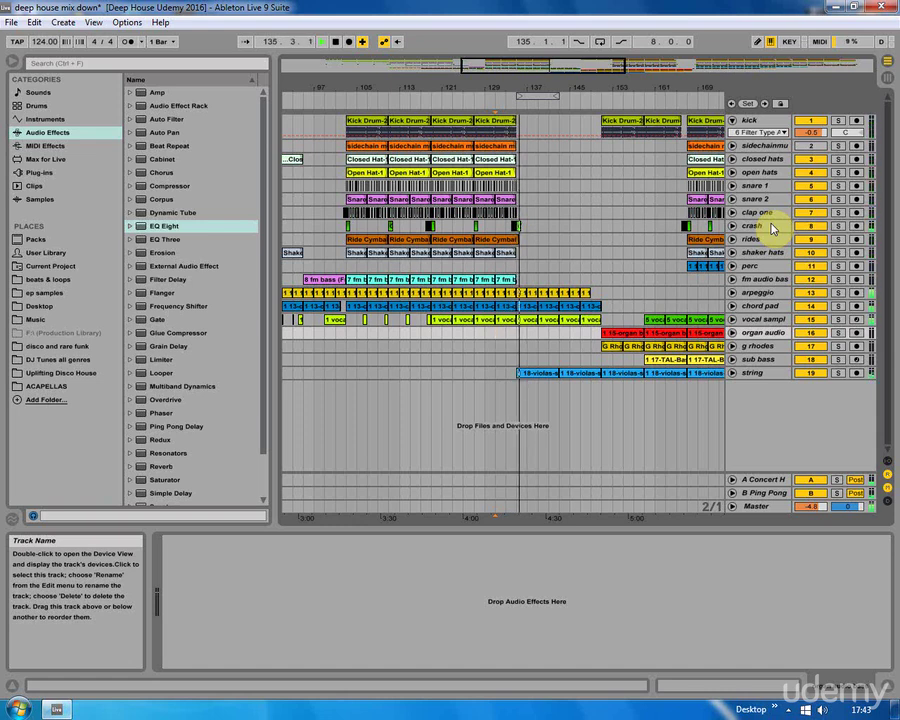
Fold the kick track and move the string EQ's band 6 to about 11.2 kHz, then adjust band 5
click(731, 120)
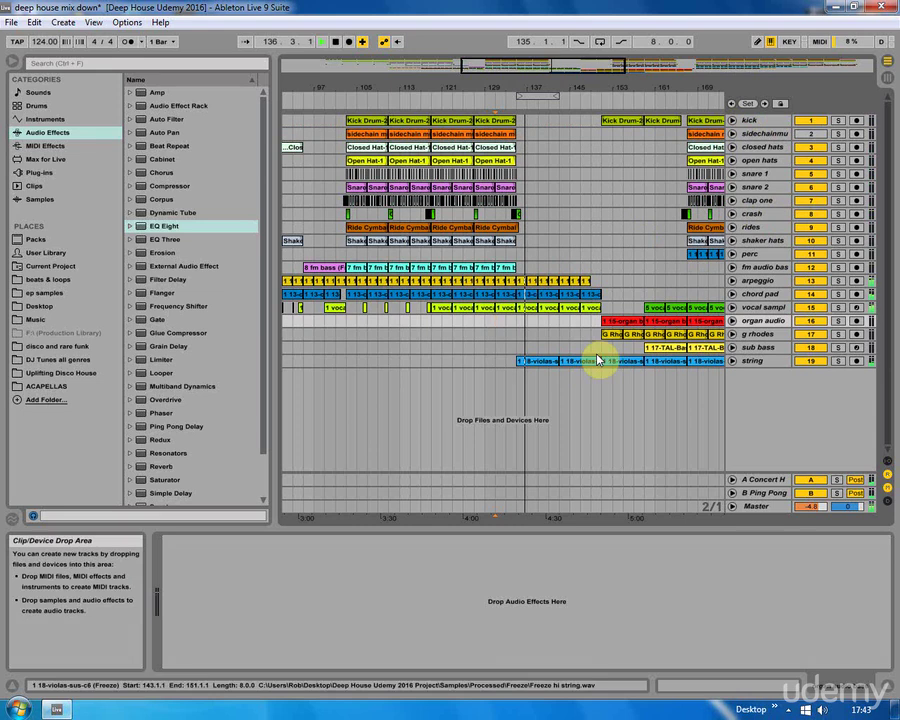
click(598, 361)
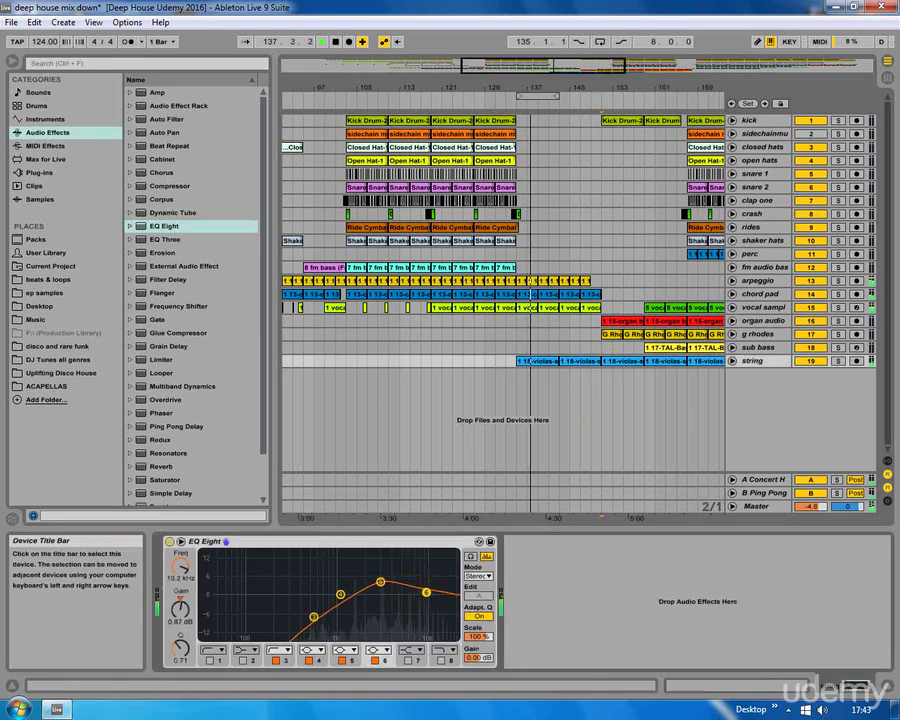
drag(426, 592, 384, 584)
click(380, 581)
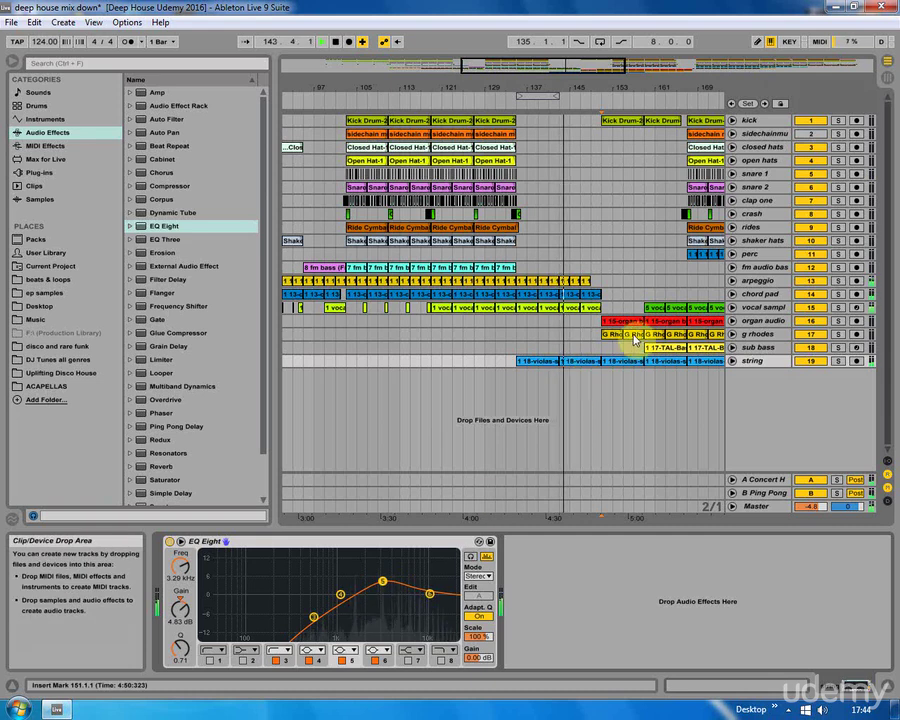
Play the arrangement from bar 151 and select the organ audio track
click(884, 78)
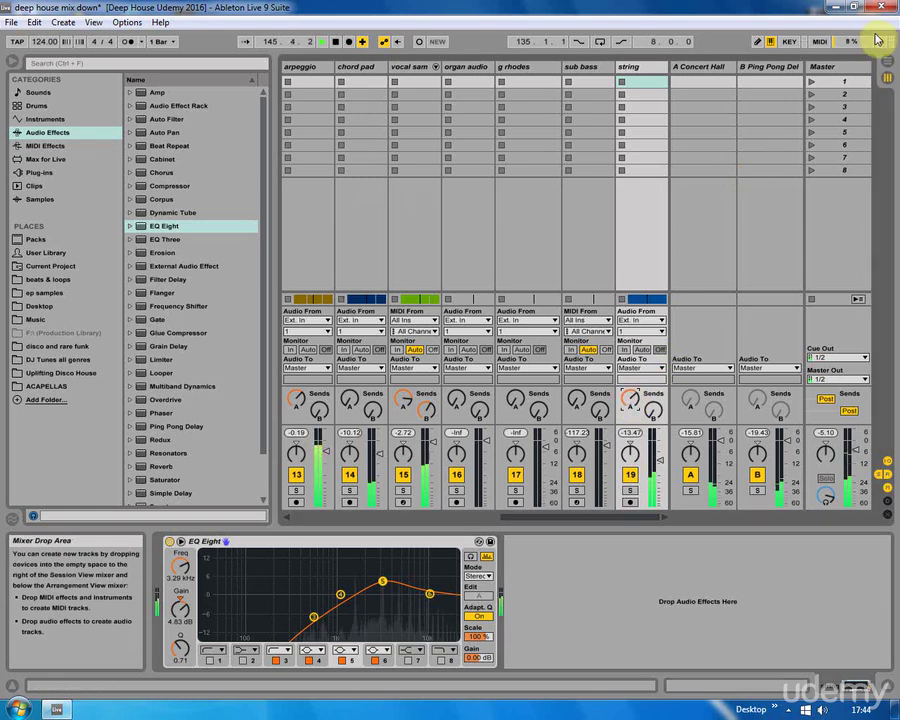
click(884, 62)
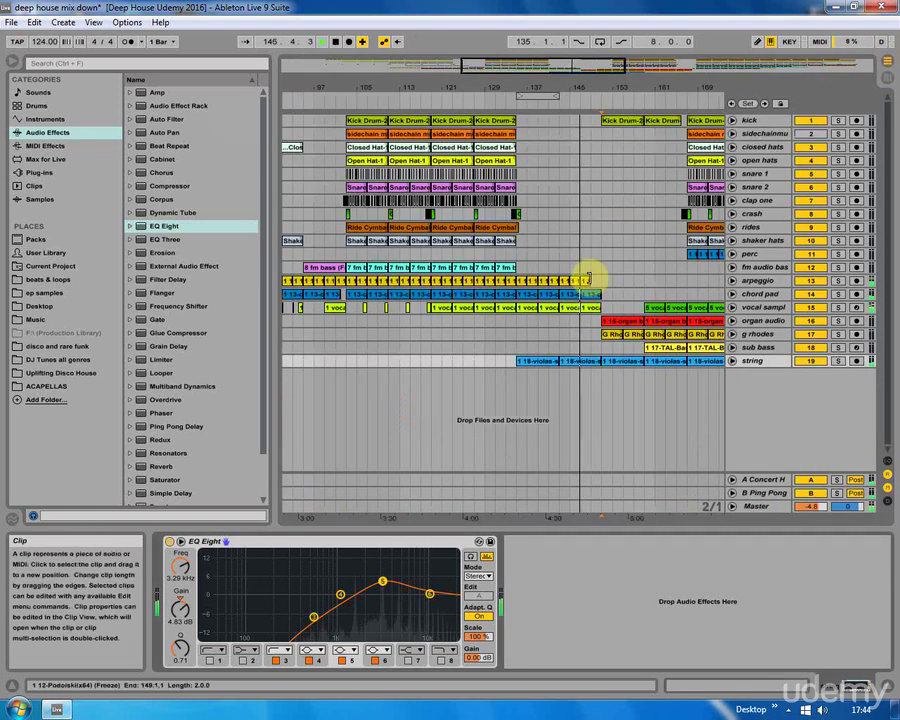
click(622, 166)
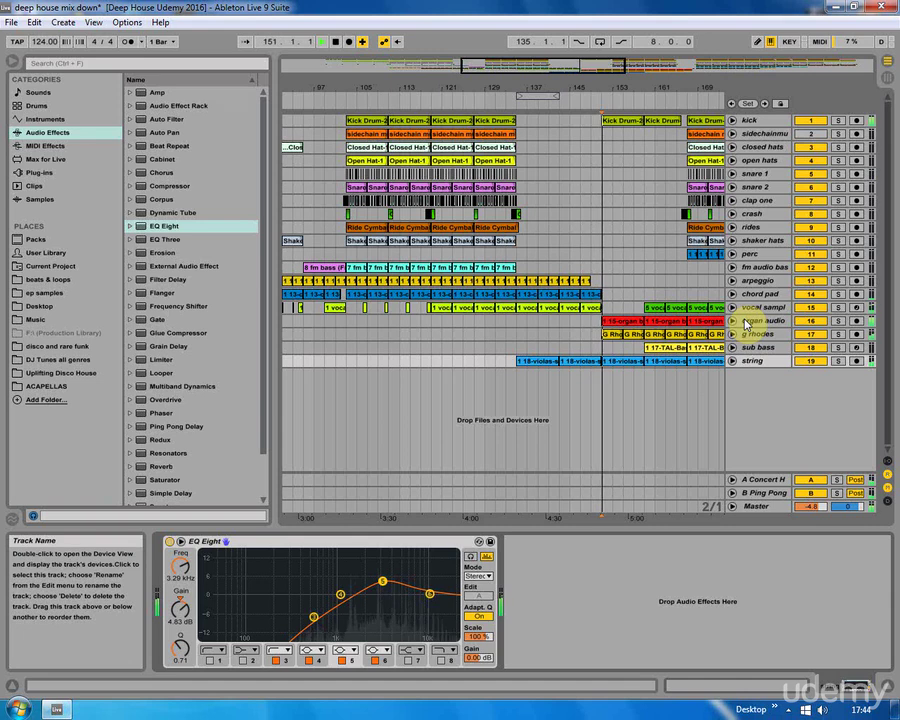
click(622, 323)
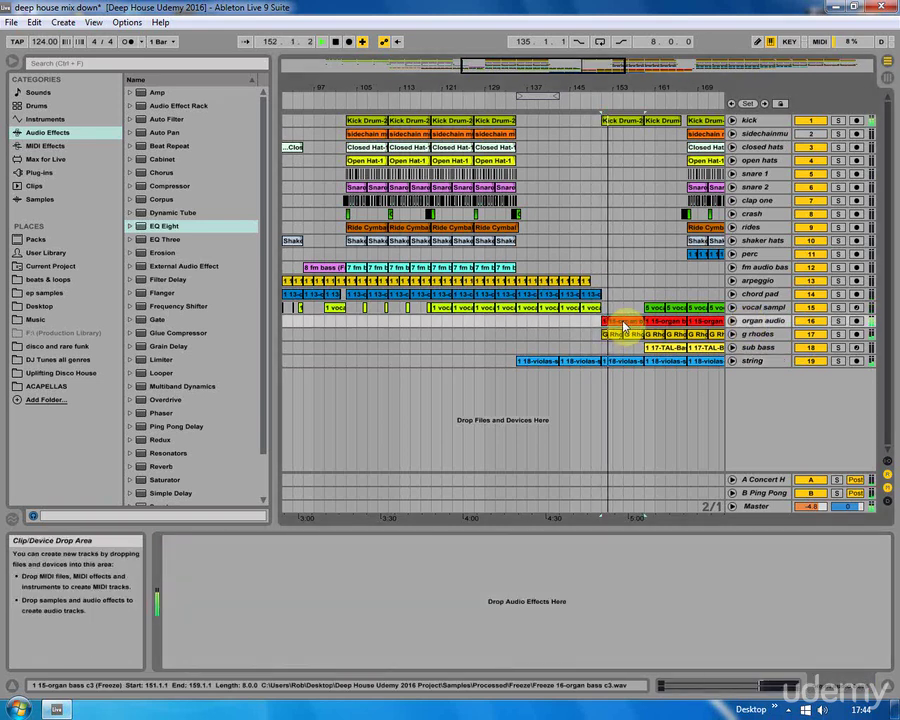
Turn up organ audio's Send A to the Concert Hall reverb and load an EQ Eight onto it
click(887, 62)
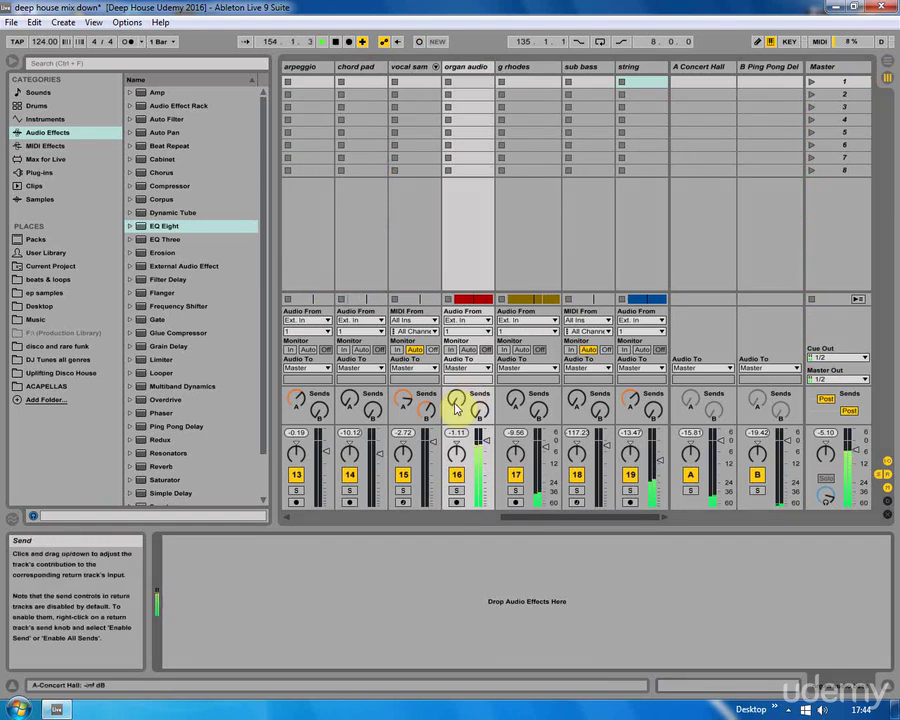
drag(456, 405, 456, 402)
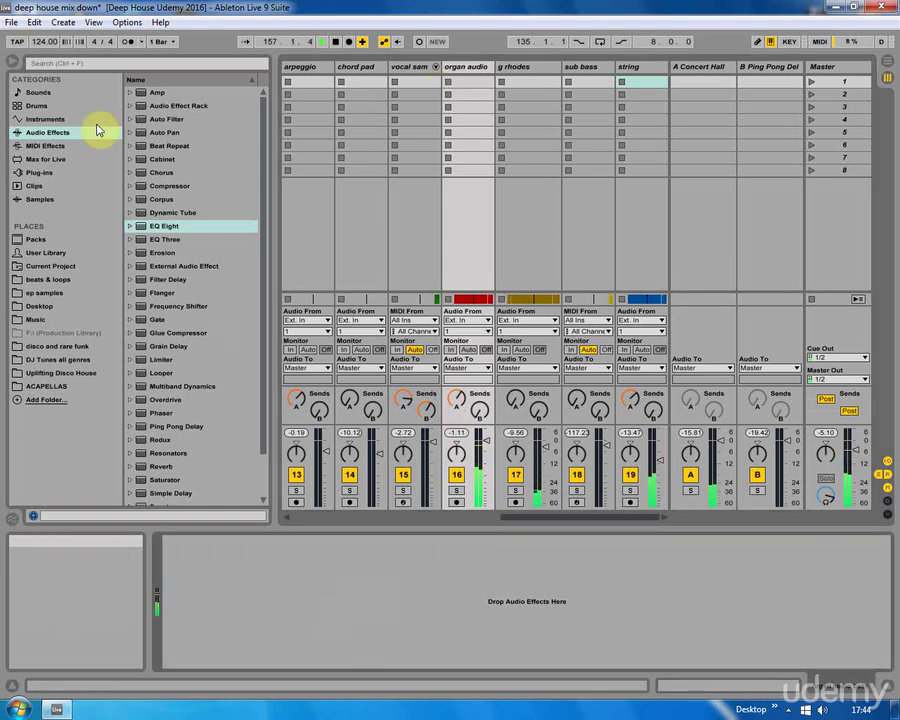
double_click(165, 227)
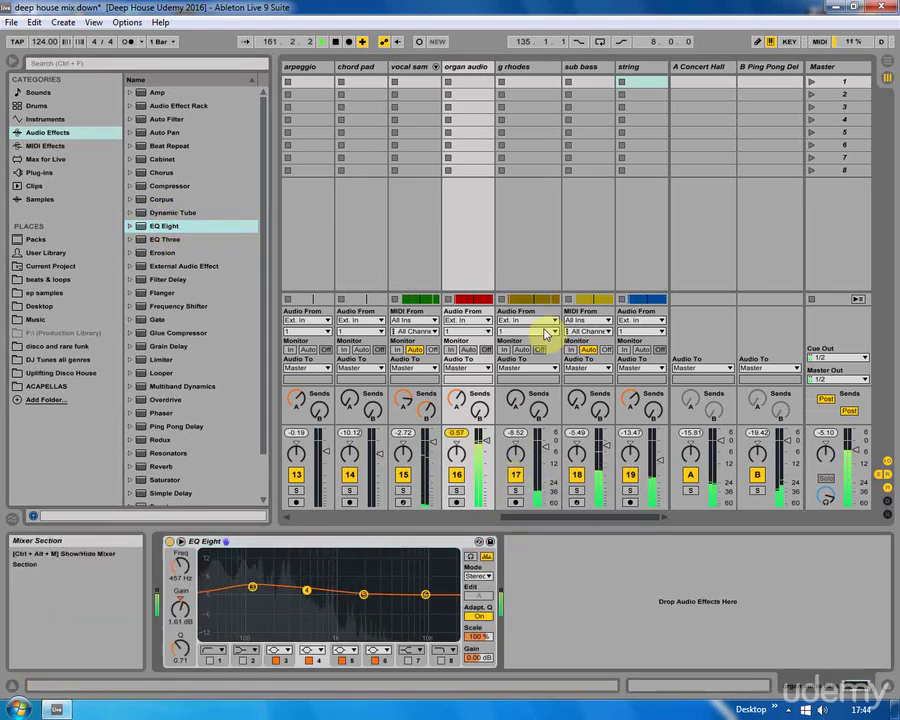
click(887, 64)
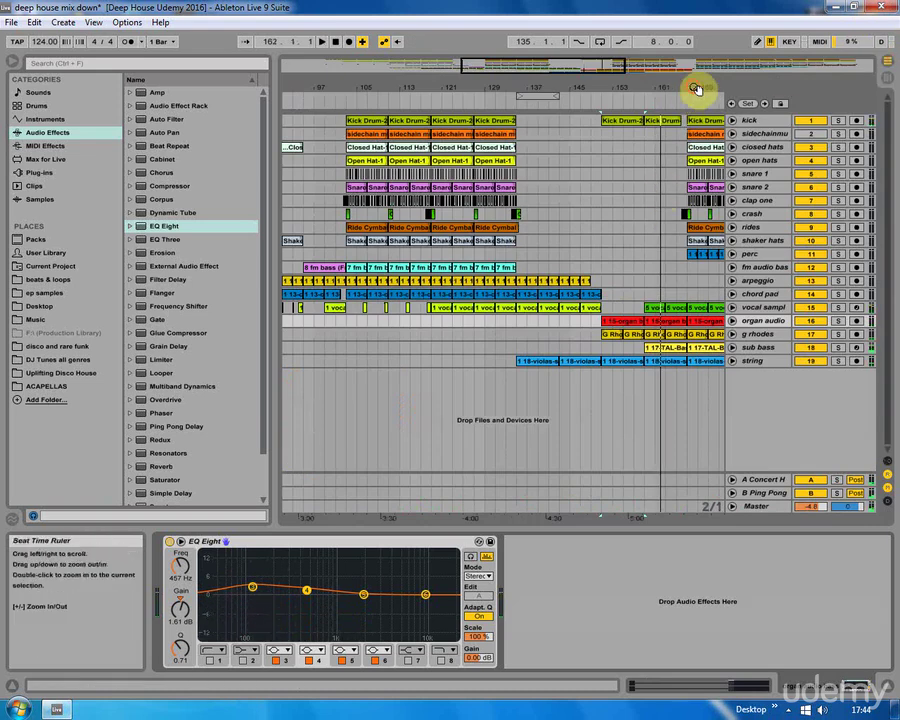
Loop bars 167–183, select the organ audio track, and show its EQ Eight in the mixer
drag(694, 86, 474, 272)
click(470, 270)
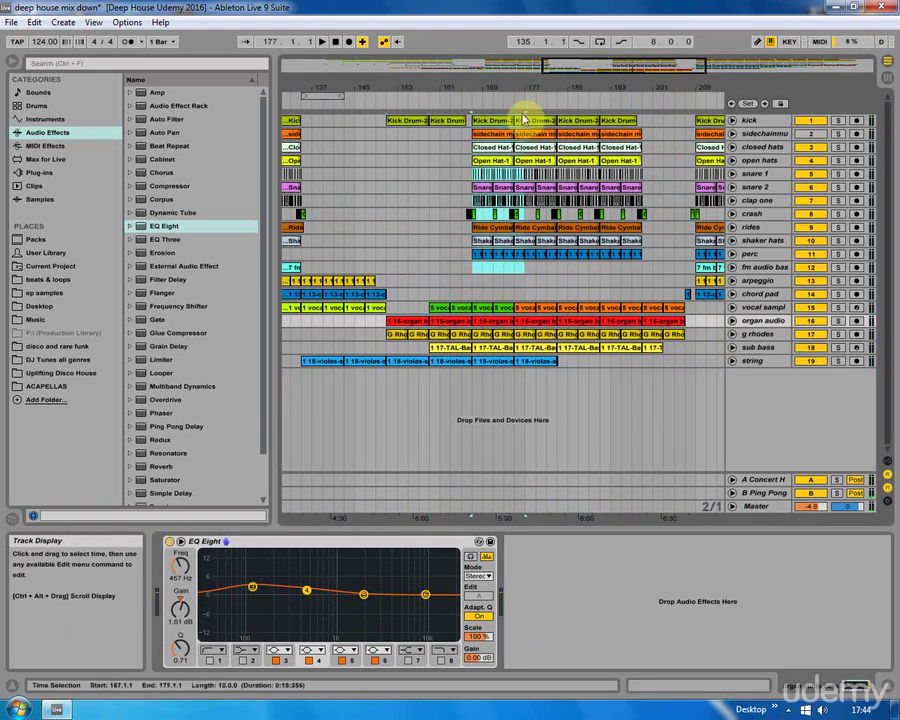
shift+click(562, 118)
right_click(548, 120)
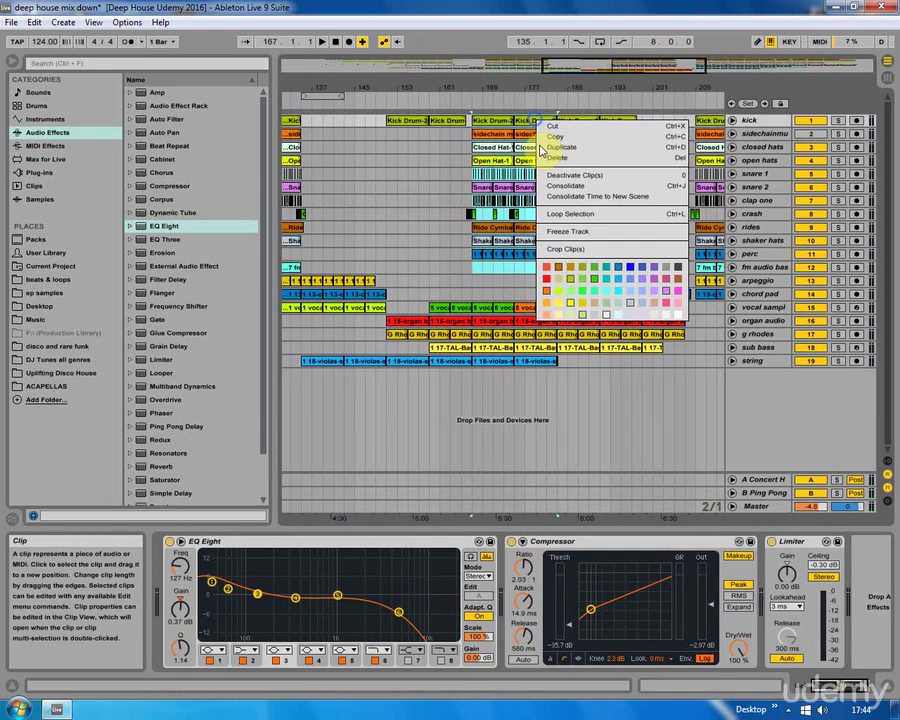
click(476, 284)
click(476, 282)
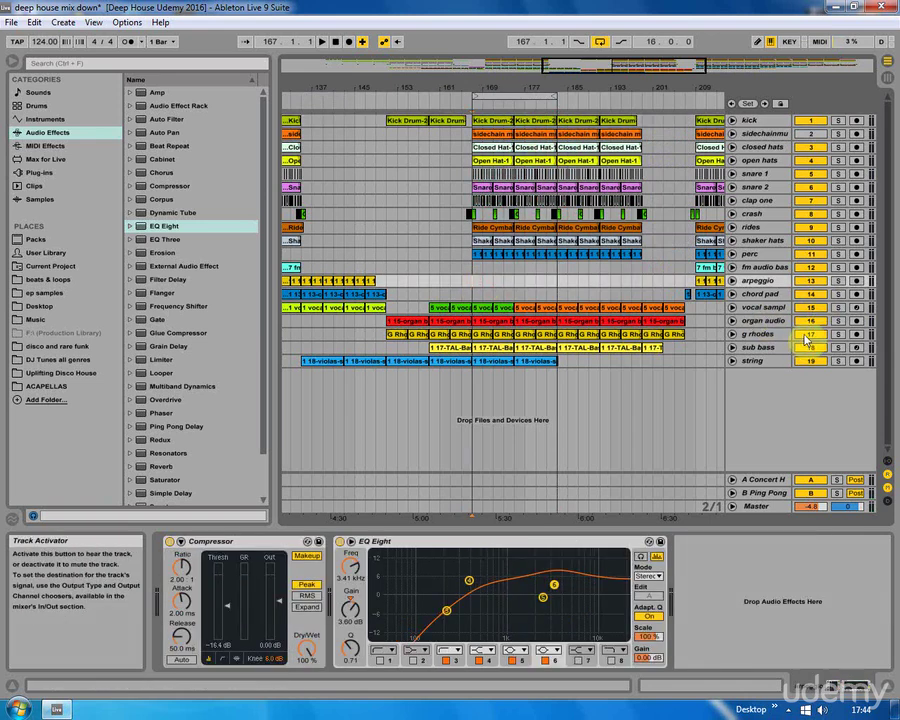
click(476, 361)
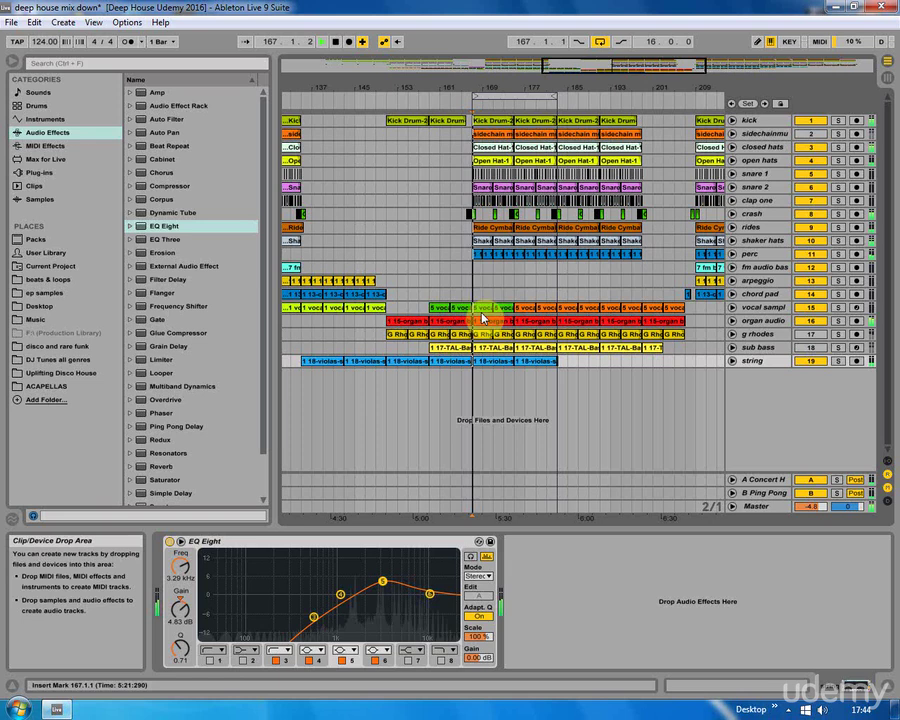
click(483, 309)
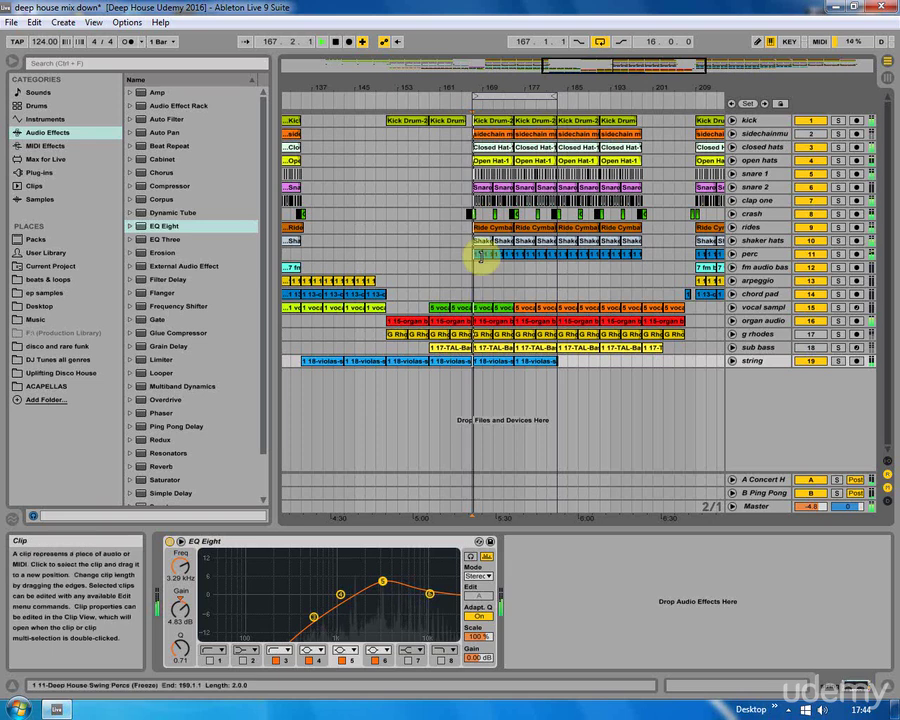
click(487, 321)
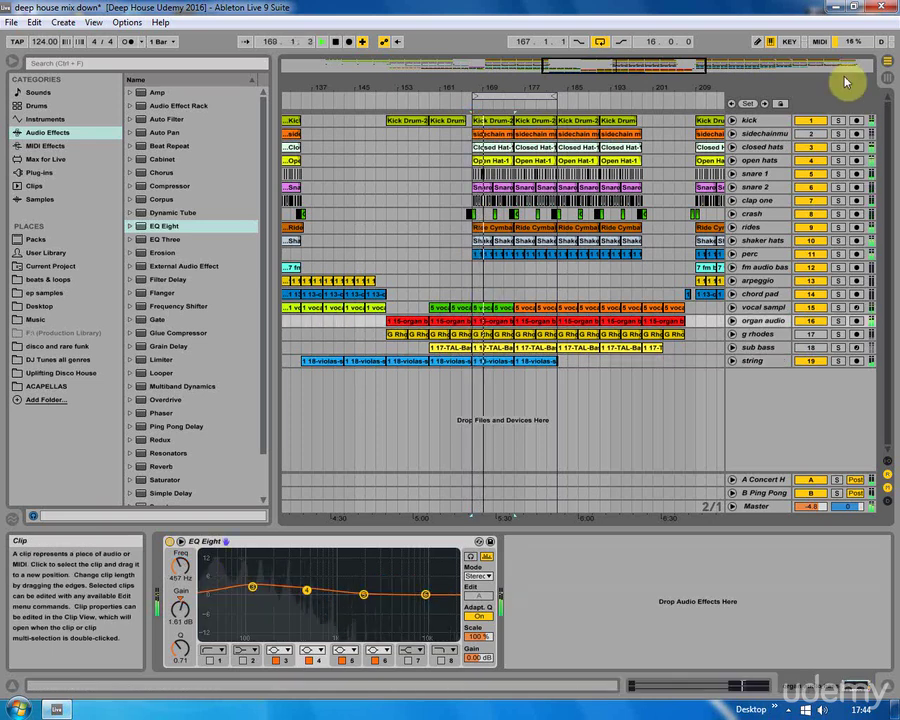
click(887, 82)
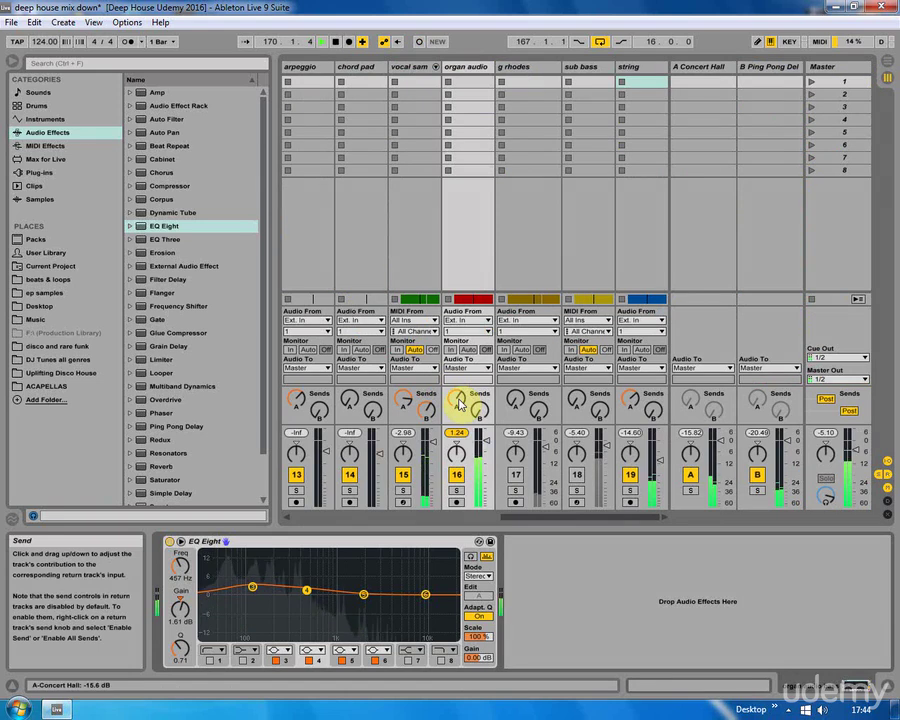
Lower organ audio's volume slightly, boost its low EQ band, and raise low-mids around 381 Hz
drag(483, 441, 484, 444)
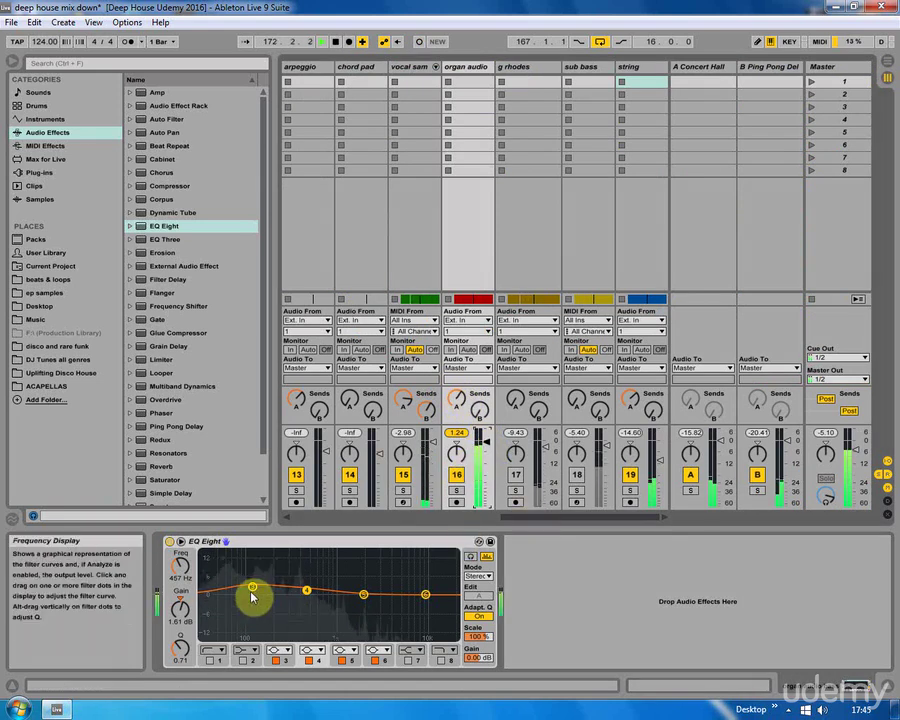
drag(251, 594, 270, 577)
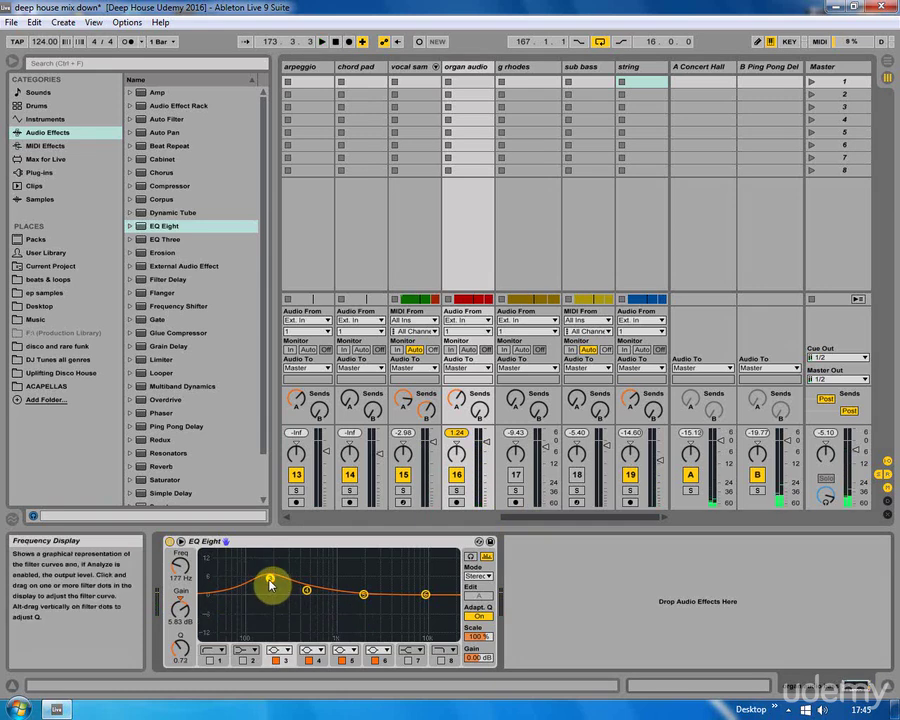
key(space)
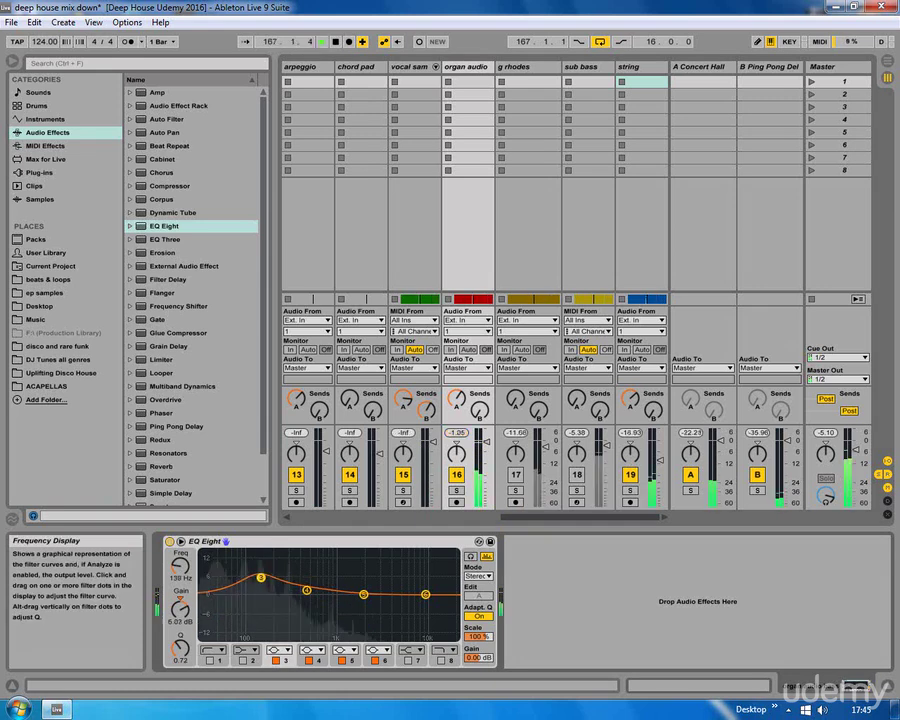
mouse_move(307, 590)
mouse_down()
mouse_move(301, 596)
mouse_move(300, 584)
mouse_up()
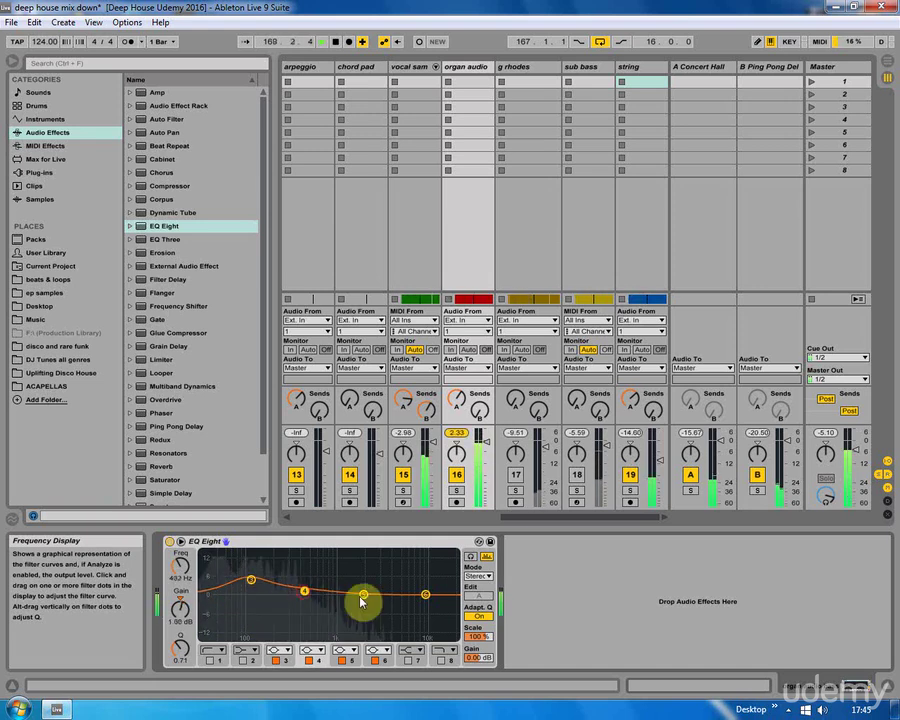
Turn organ EQ band 6 into a low-pass from about 4.65 kHz and set the low boost to 125 Hz
double_click(427, 597)
click(380, 649)
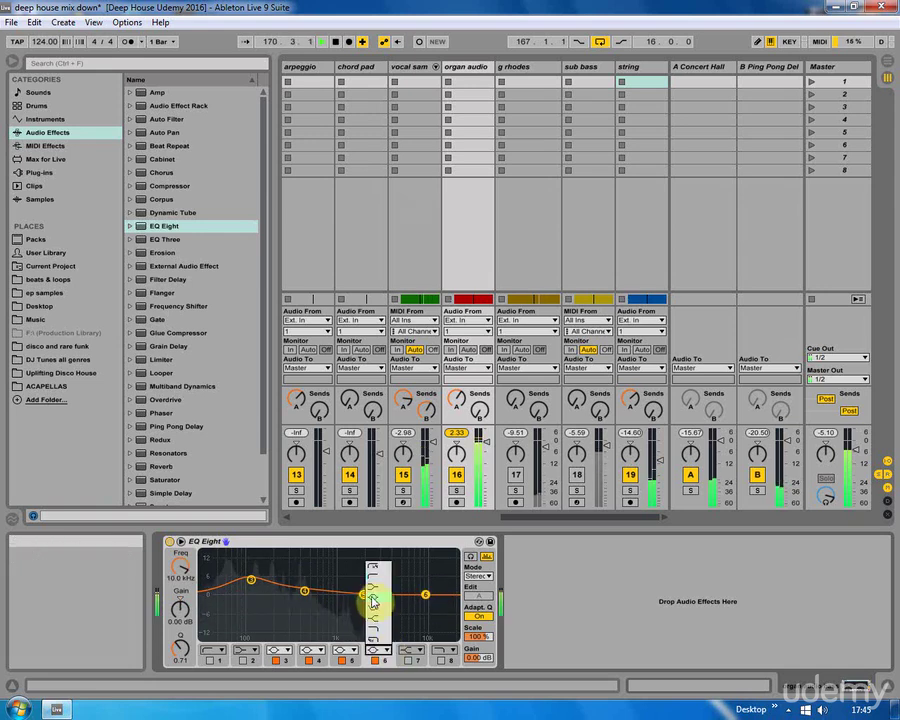
click(378, 634)
drag(426, 600, 398, 607)
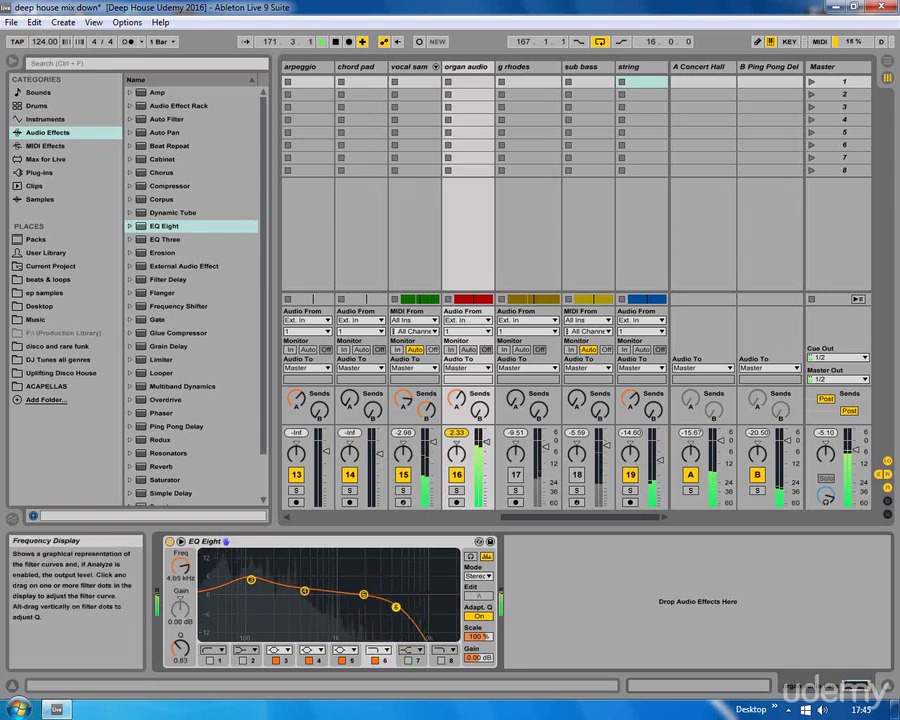
drag(251, 579, 257, 577)
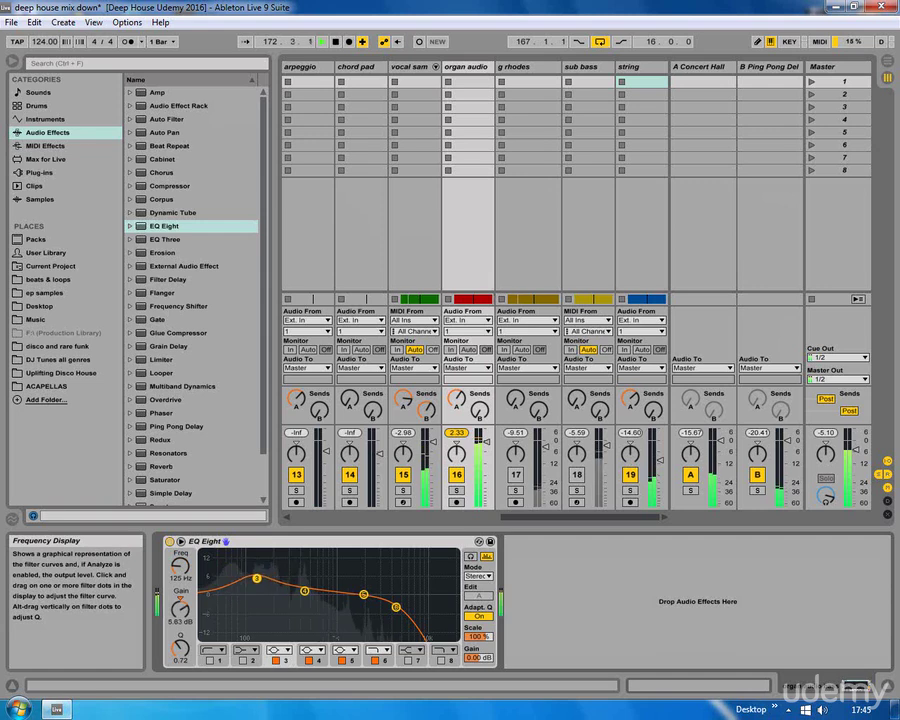
click(886, 62)
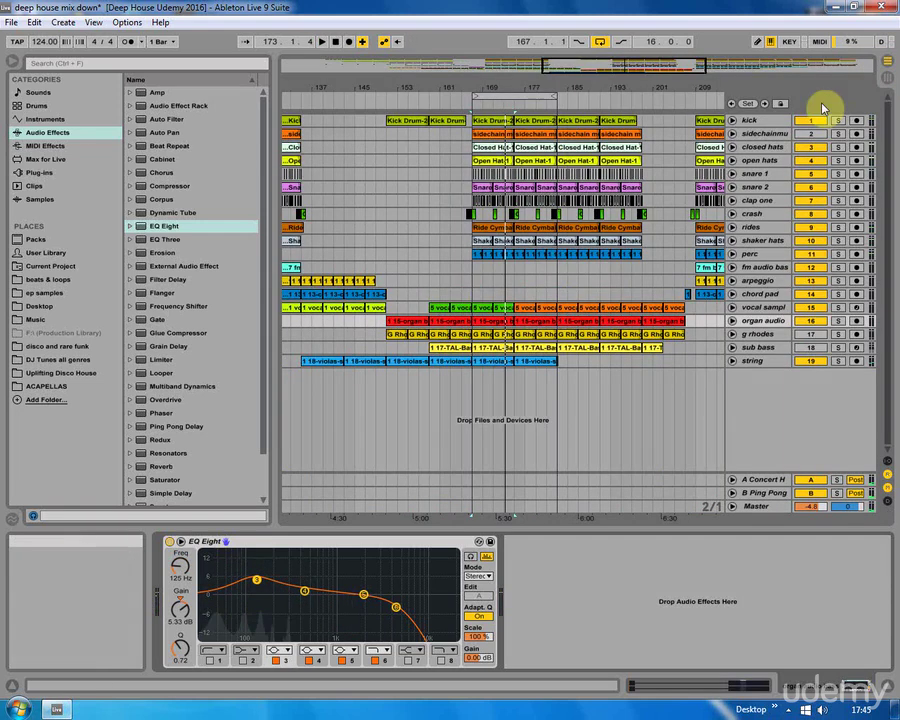
Mark bar 167, then turn up g rhodes' Send A to the Concert Hall reverb (about -20 dB)
click(472, 243)
click(467, 244)
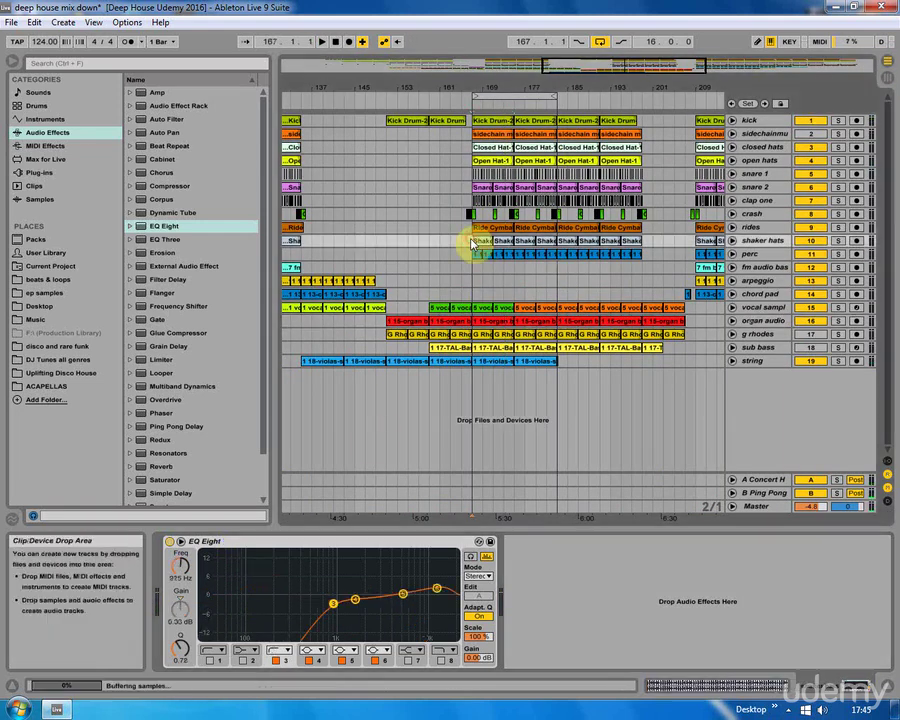
click(476, 335)
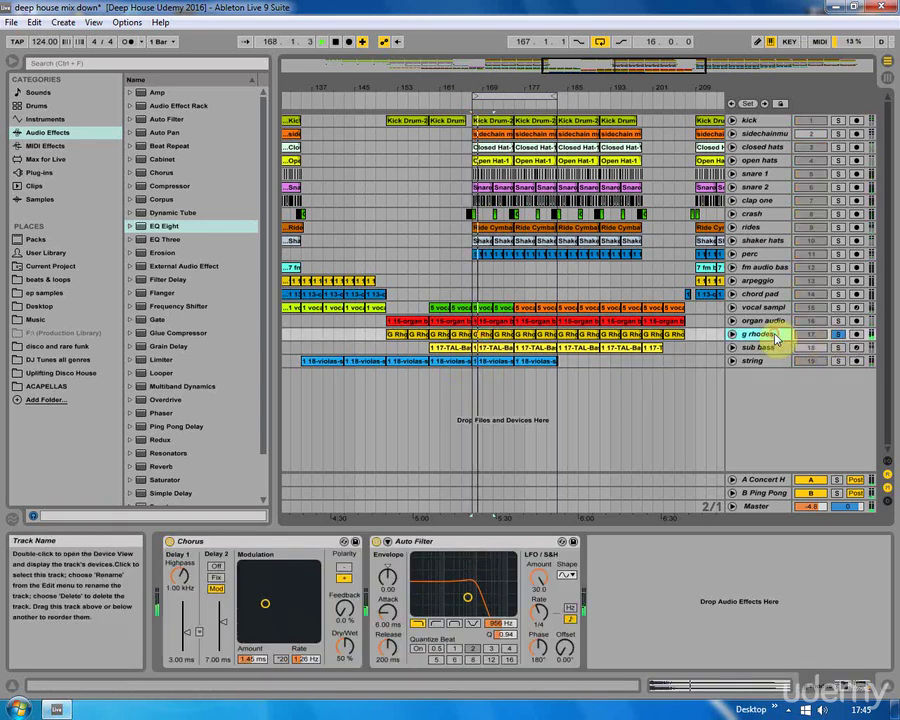
click(885, 78)
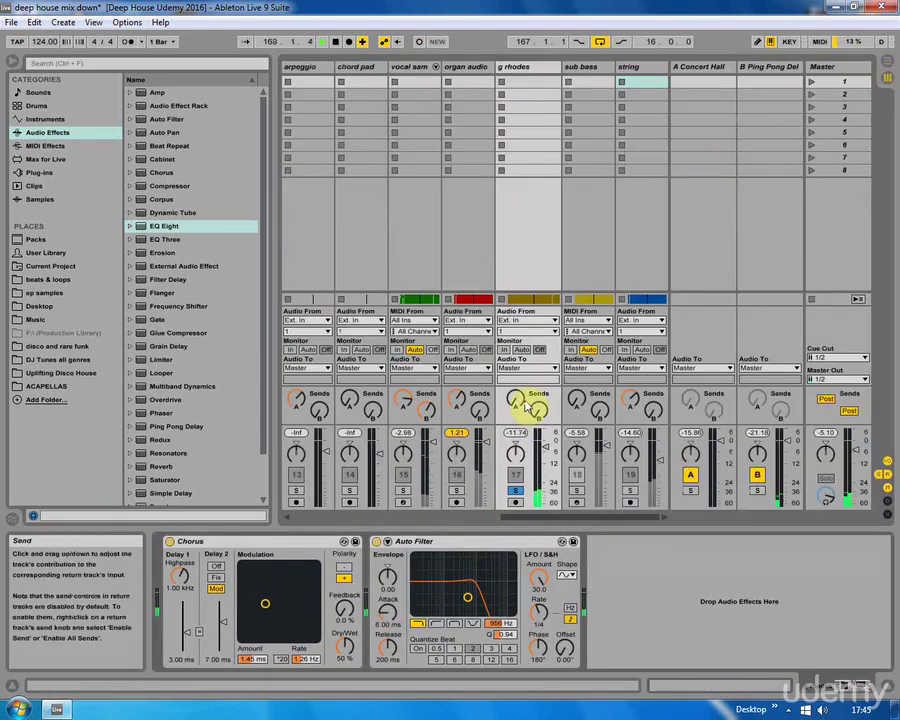
drag(515, 403, 515, 392)
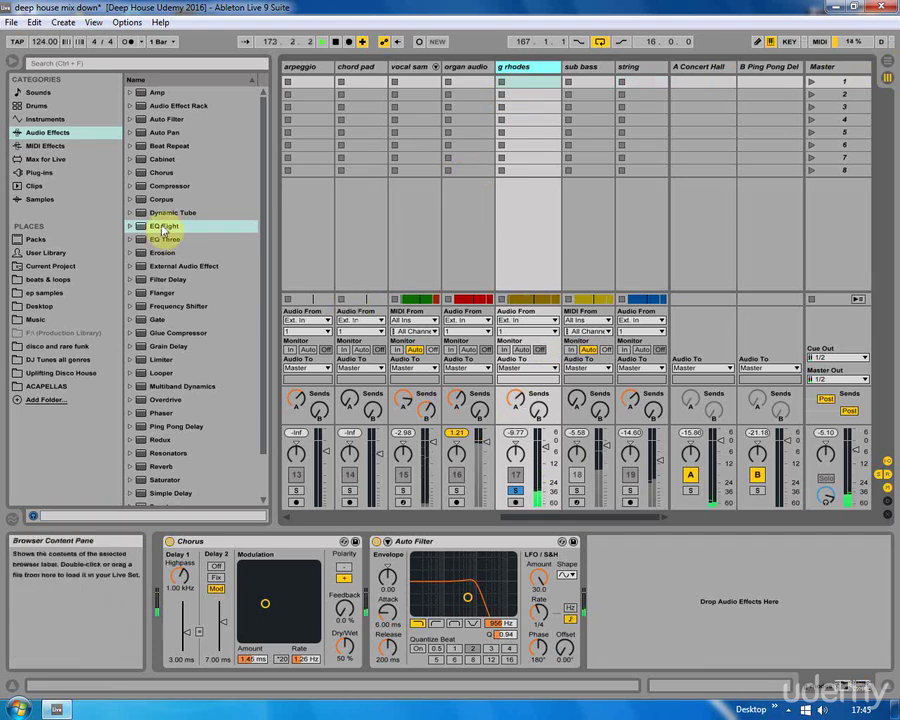
Drop an EQ Eight on g rhodes and set bands 2 and 3 near 137–139 Hz, changing band 3's filter type
drag(165, 226, 713, 603)
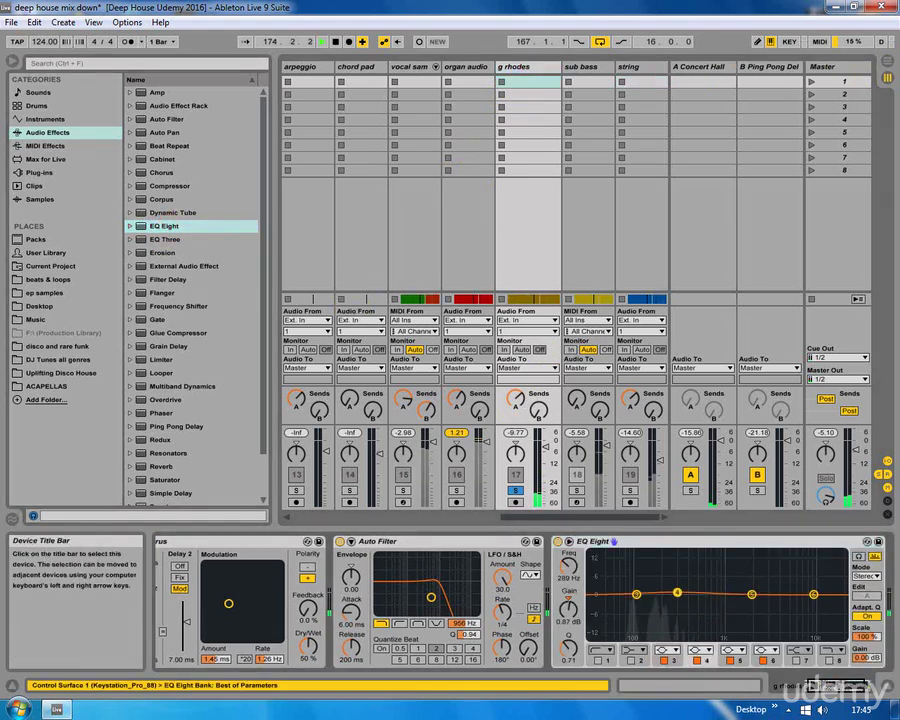
drag(660, 593, 652, 598)
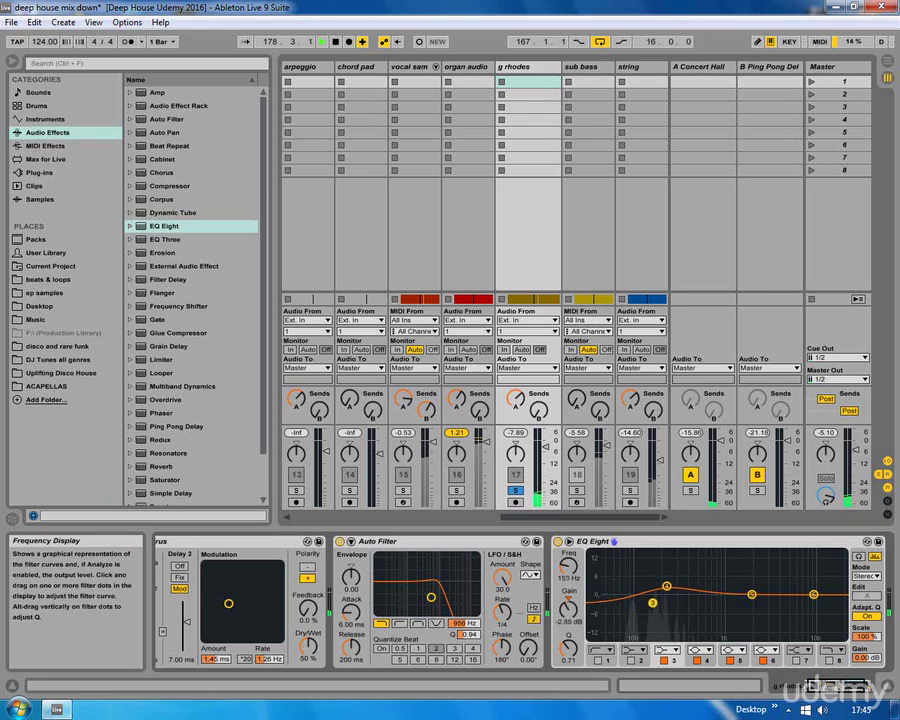
drag(656, 599, 649, 593)
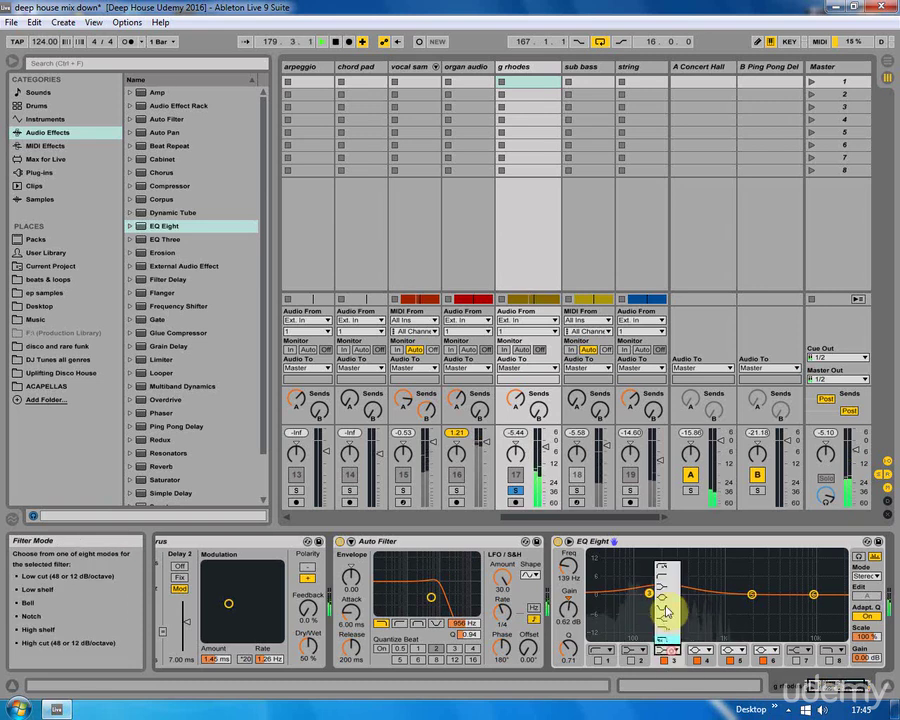
click(666, 612)
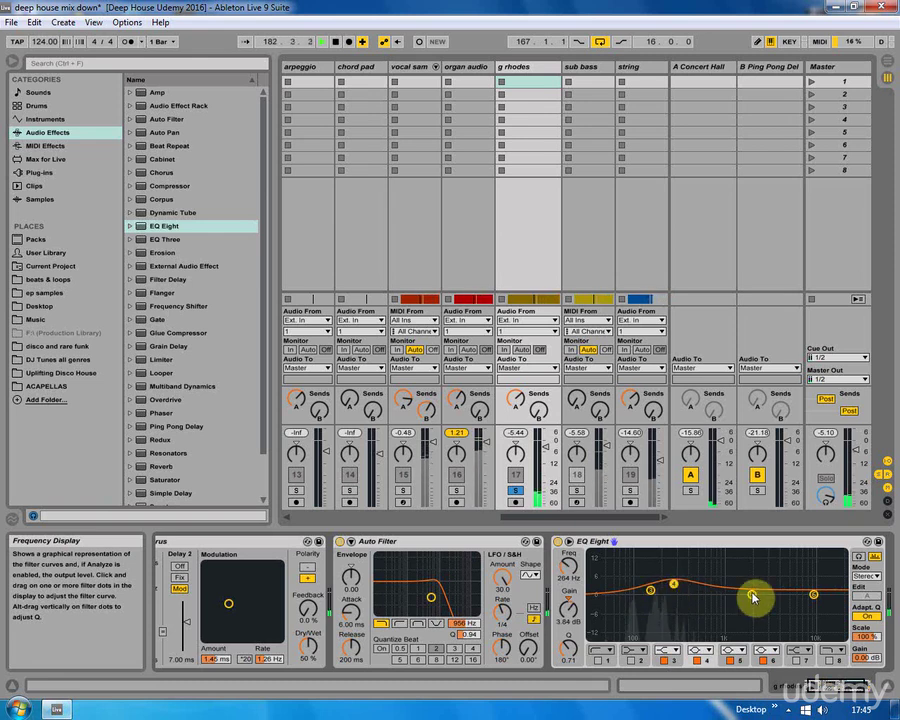
Disable band 6 and make band 5 a low-pass filter with its cutoff near 835 Hz
drag(752, 597, 729, 595)
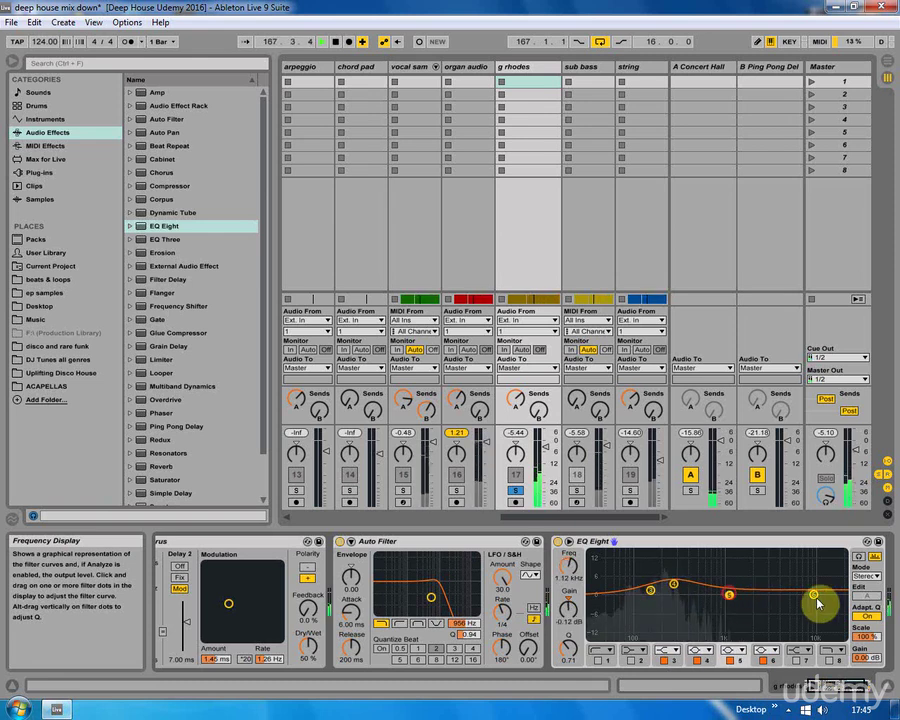
click(766, 661)
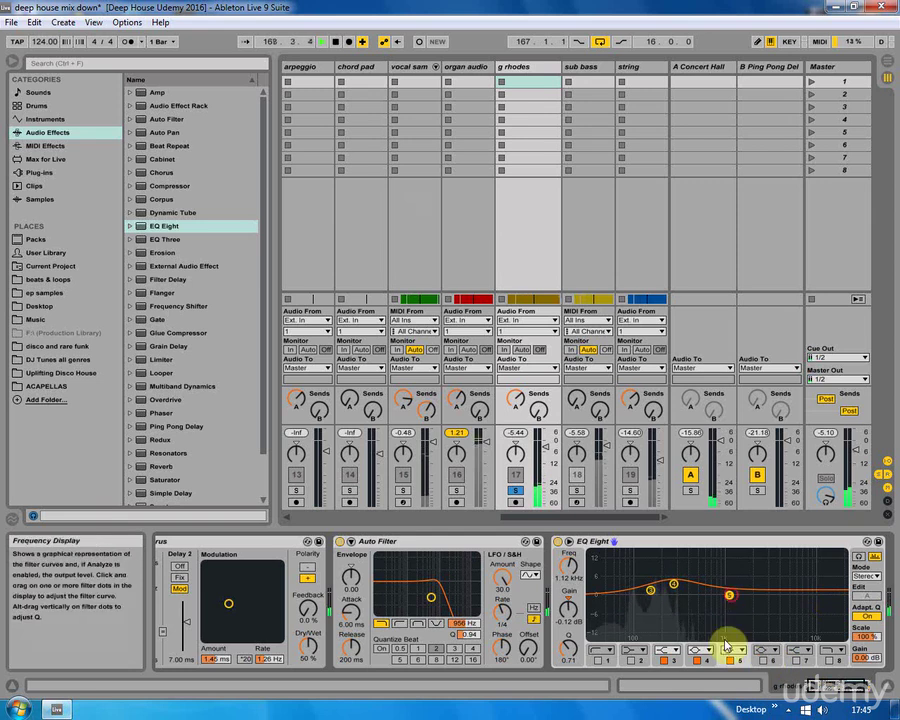
click(735, 653)
click(730, 630)
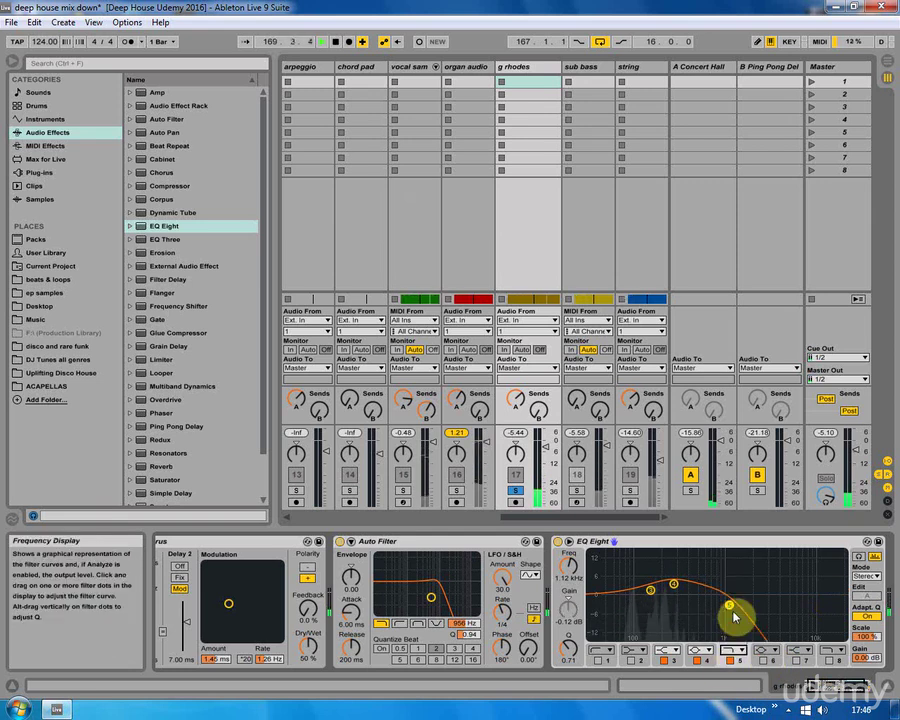
drag(730, 606, 720, 605)
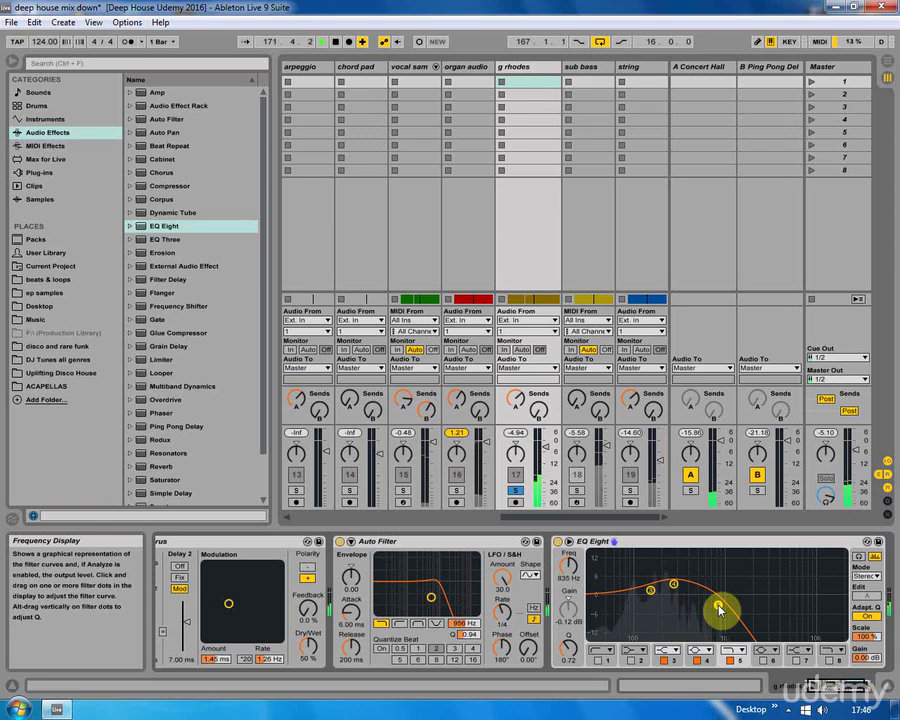
Solo g rhodes, organ audio, vocal sample and sub bass, then select sub bass
click(516, 490)
click(456, 490)
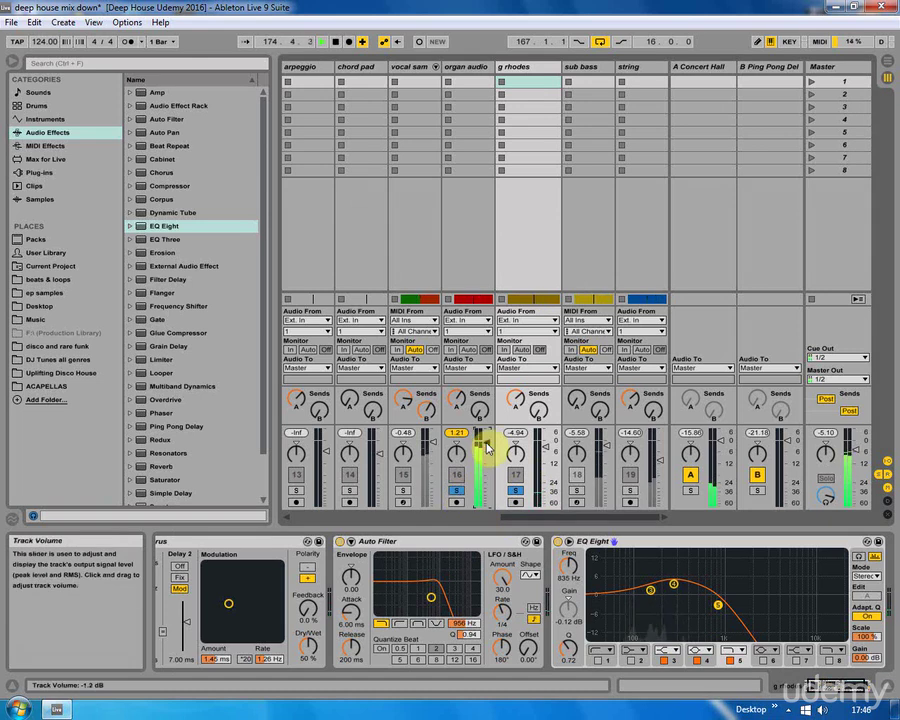
click(402, 490)
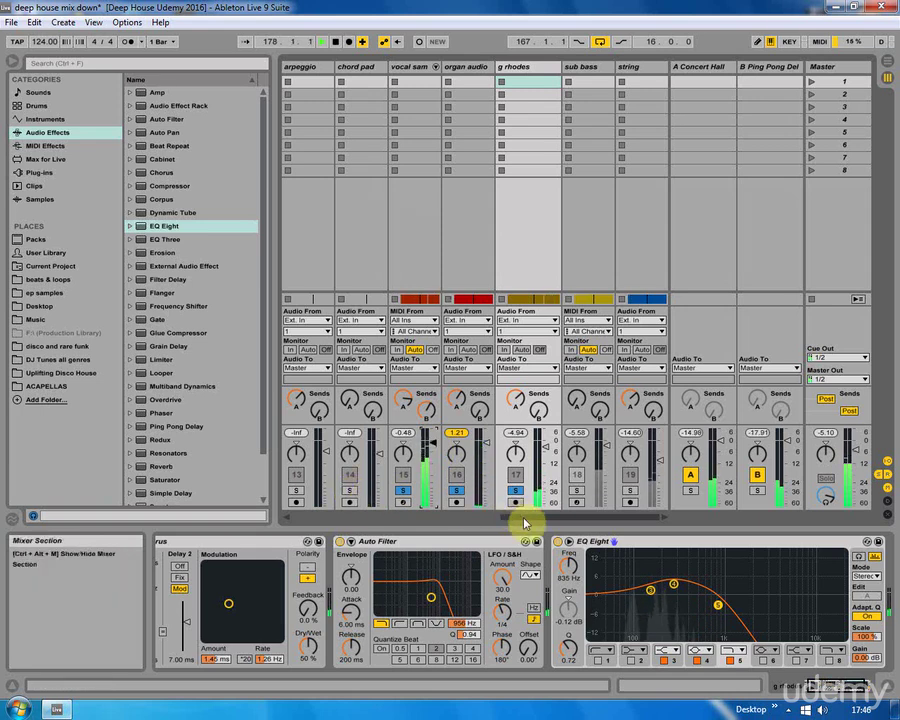
click(577, 490)
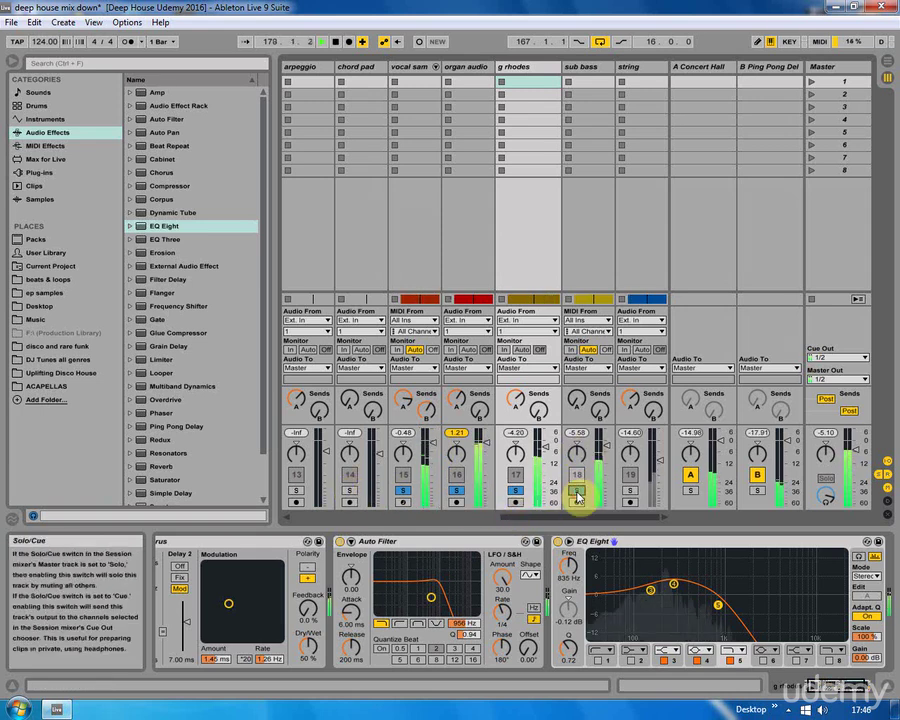
click(582, 67)
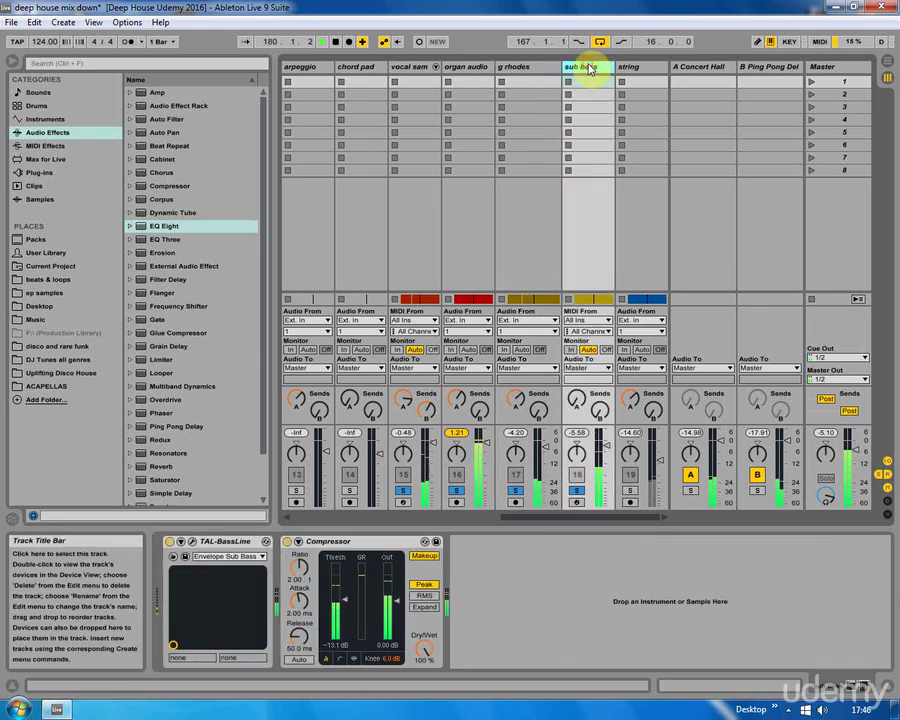
drag(566, 517, 311, 474)
Add kick, closed hats, open hats, snare 2, crash, rides and shaker hats to the solo
click(301, 490)
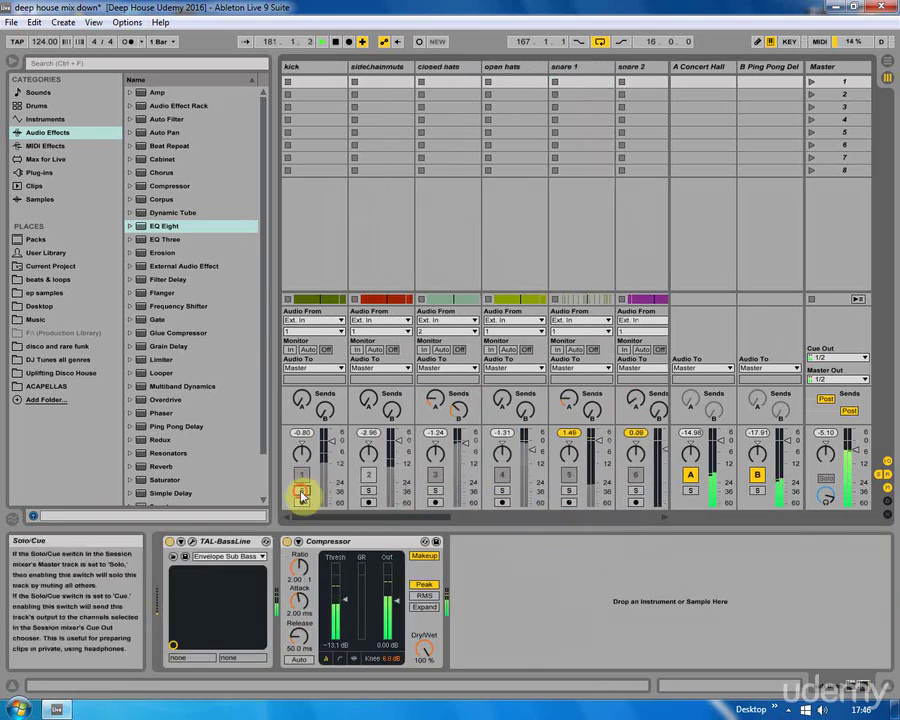
click(435, 490)
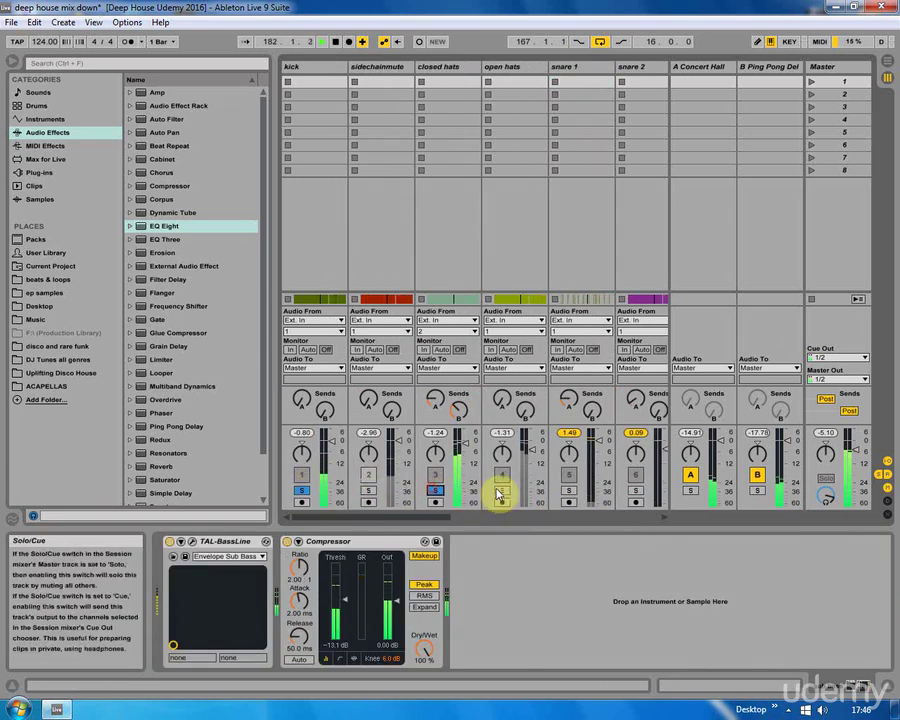
click(502, 490)
click(635, 490)
drag(466, 519, 512, 520)
click(475, 490)
click(541, 490)
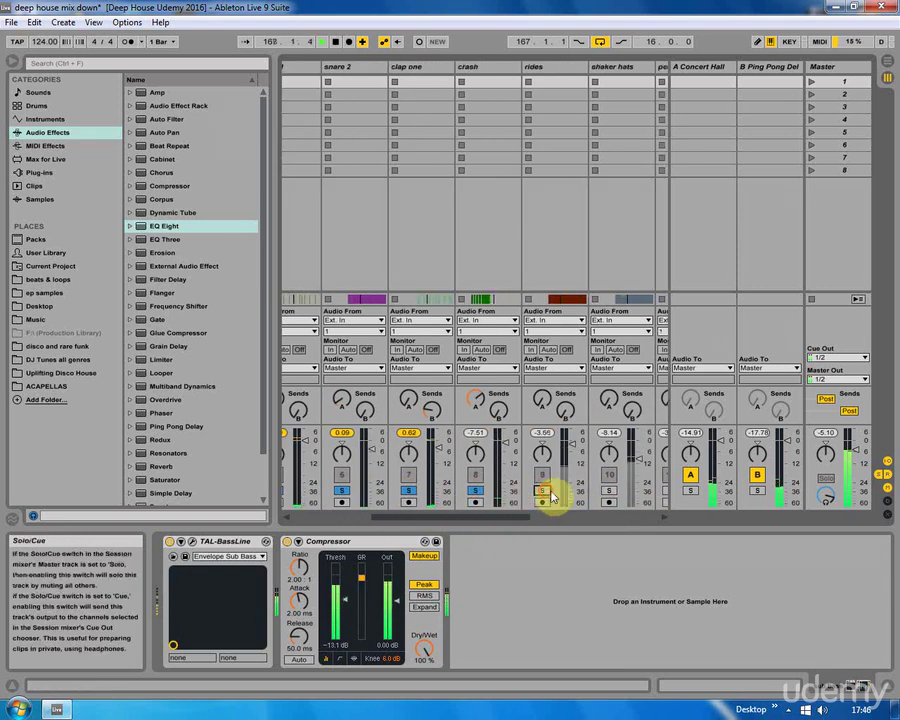
click(609, 490)
drag(508, 519, 566, 519)
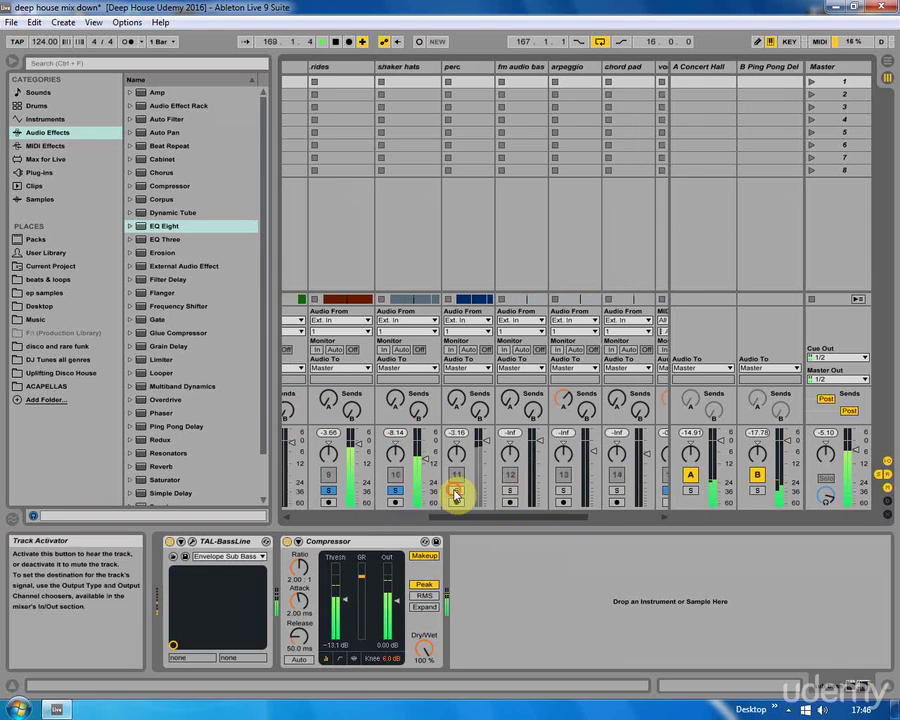
Solo perc and the remaining tracks, select perc, and return to the arrangement
click(456, 490)
click(510, 490)
click(563, 490)
click(617, 490)
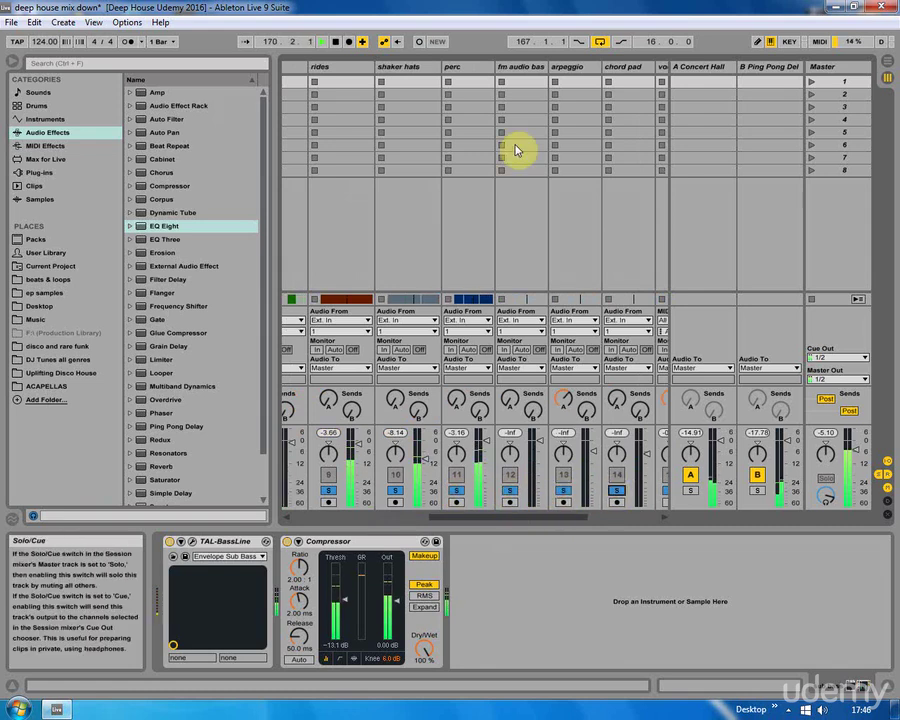
click(457, 67)
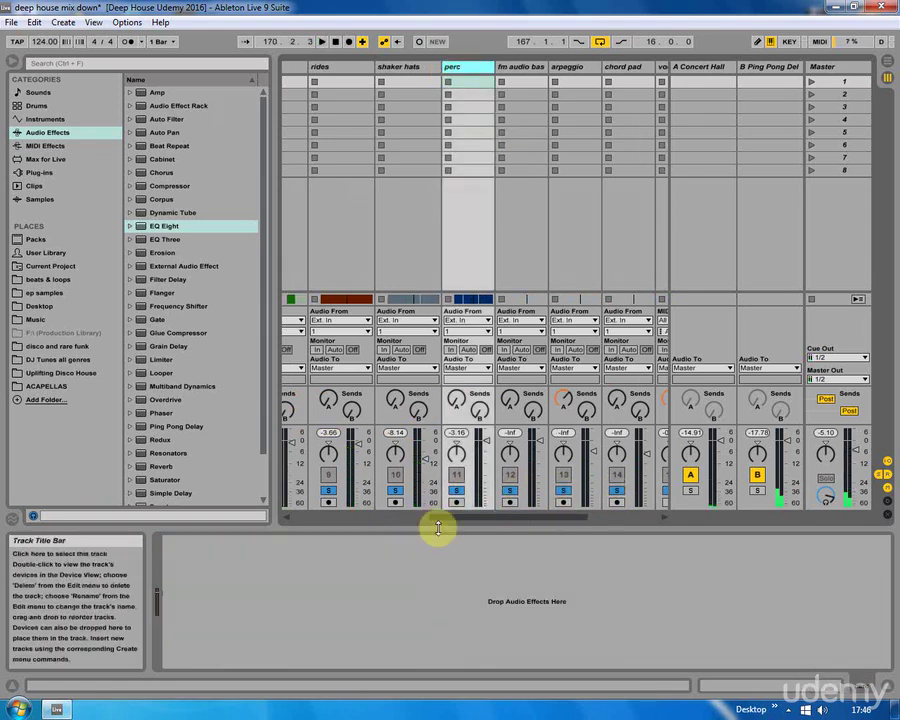
click(887, 78)
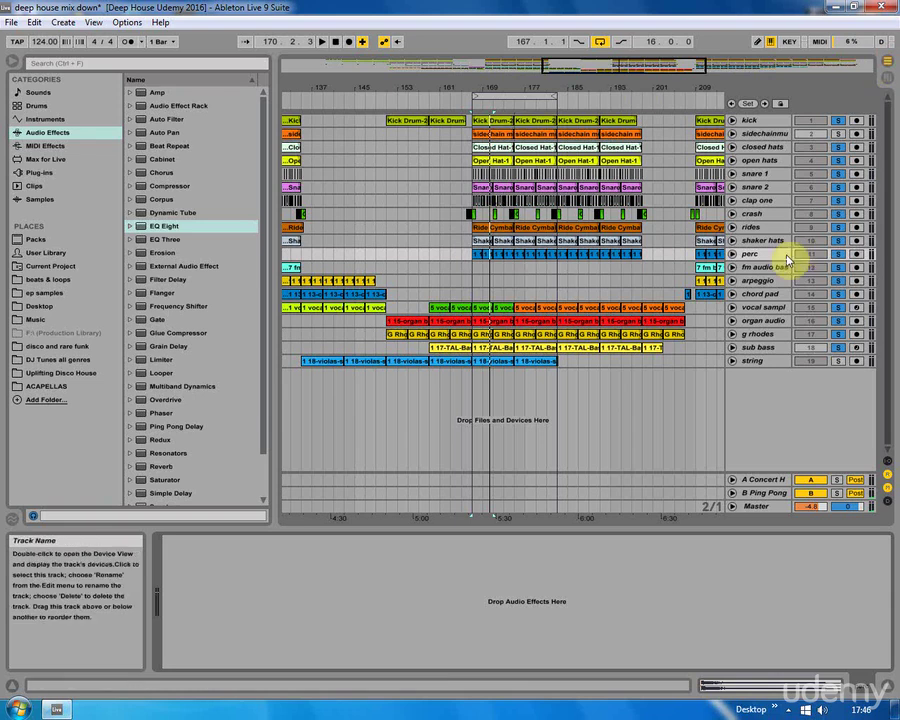
Play from bar 167 and add an EQ Eight to the perc track
click(470, 259)
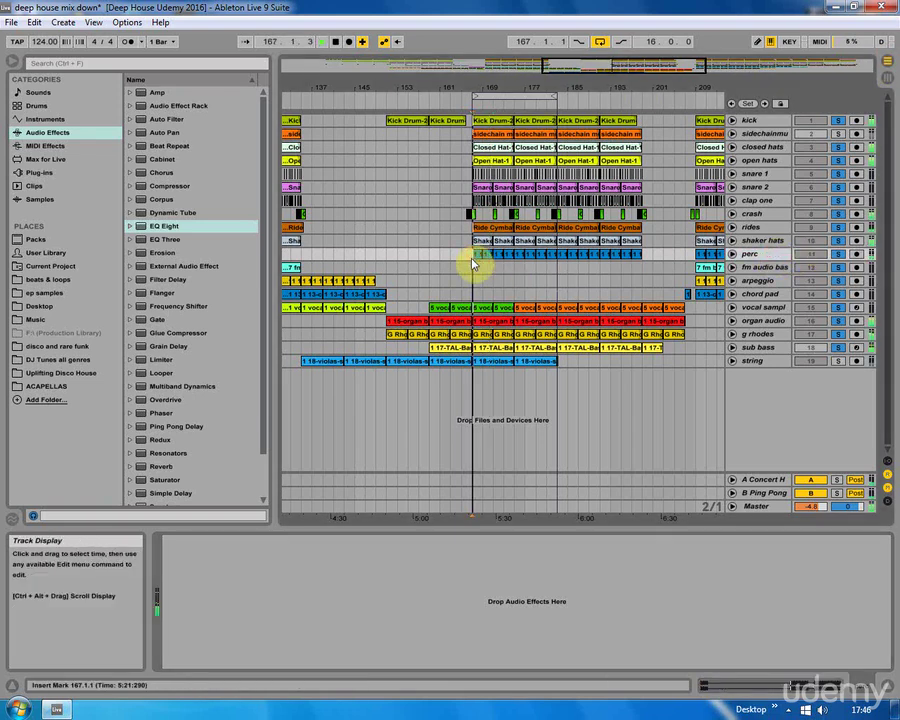
key(space)
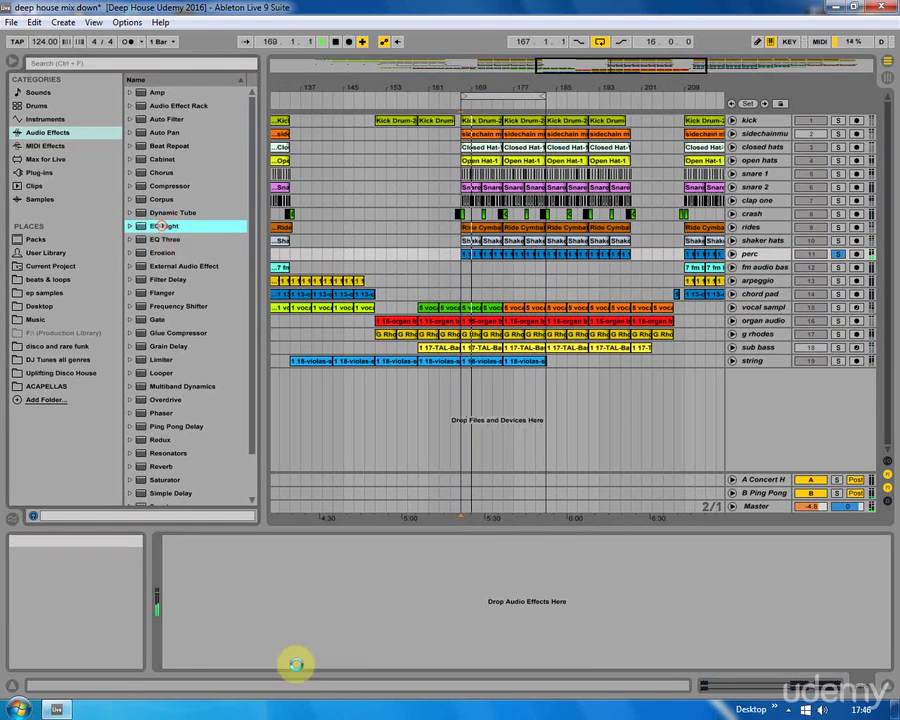
drag(366, 594, 421, 579)
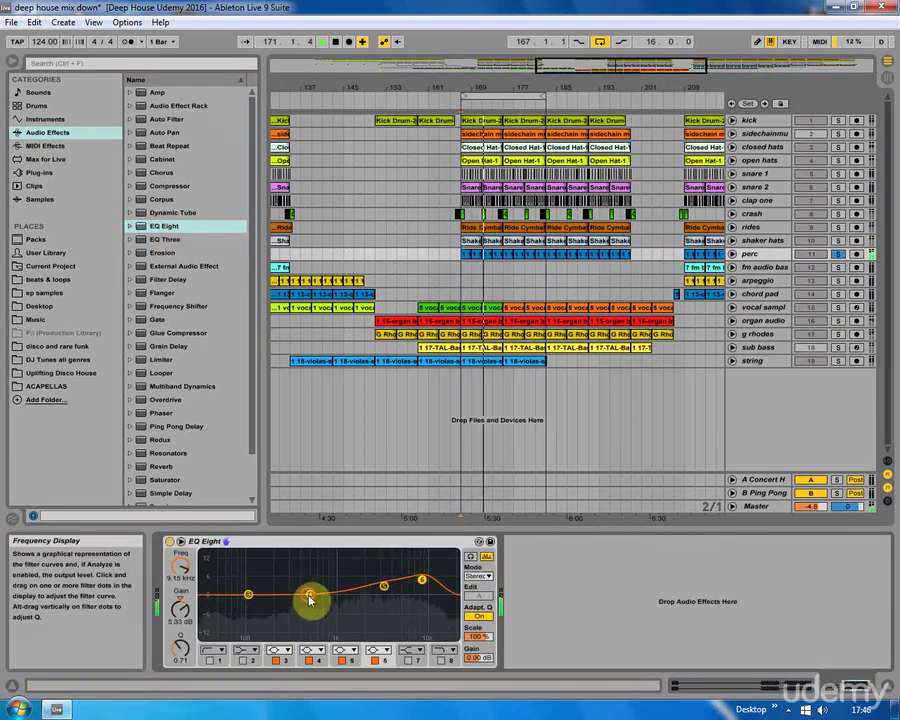
Make band 3 a low shelf cutting about 2.1 dB at 250 Hz, and set band 4 to 1.25 kHz, +2.85 dB
drag(310, 597, 330, 592)
drag(250, 595, 279, 594)
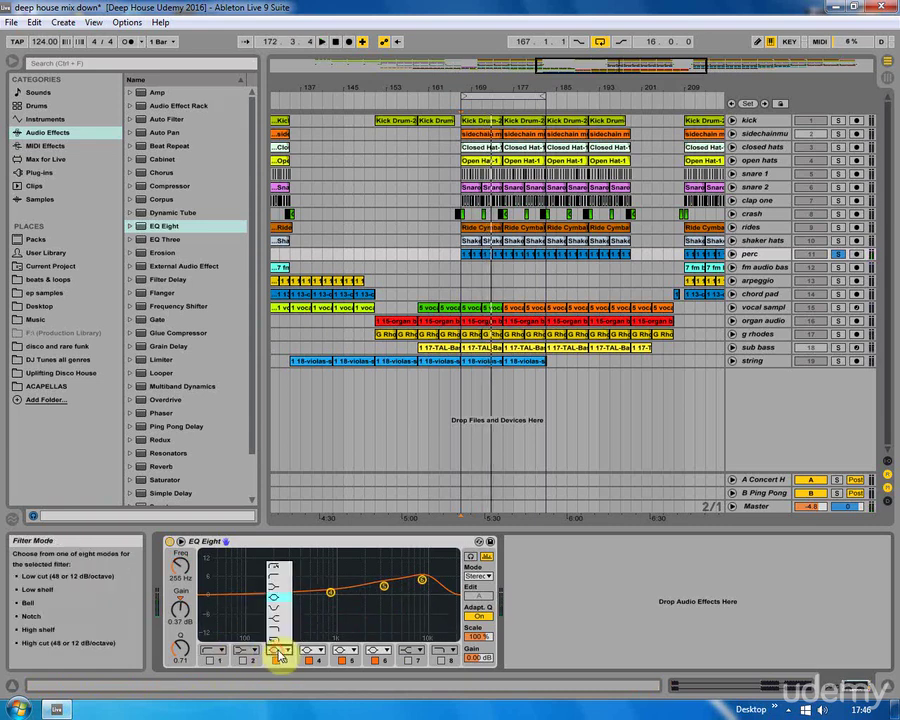
click(282, 601)
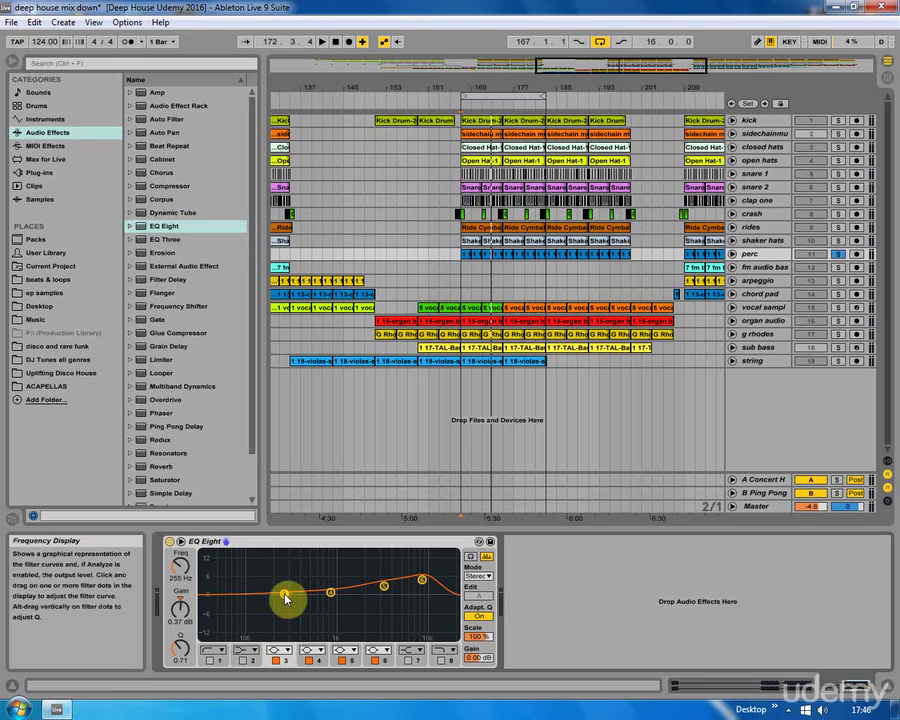
click(282, 633)
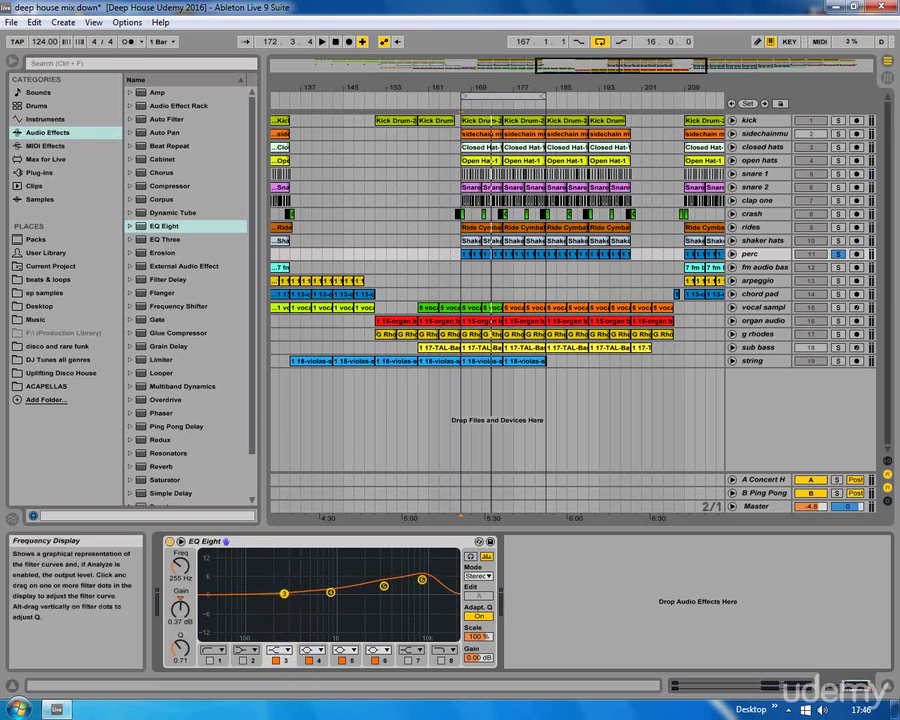
click(290, 640)
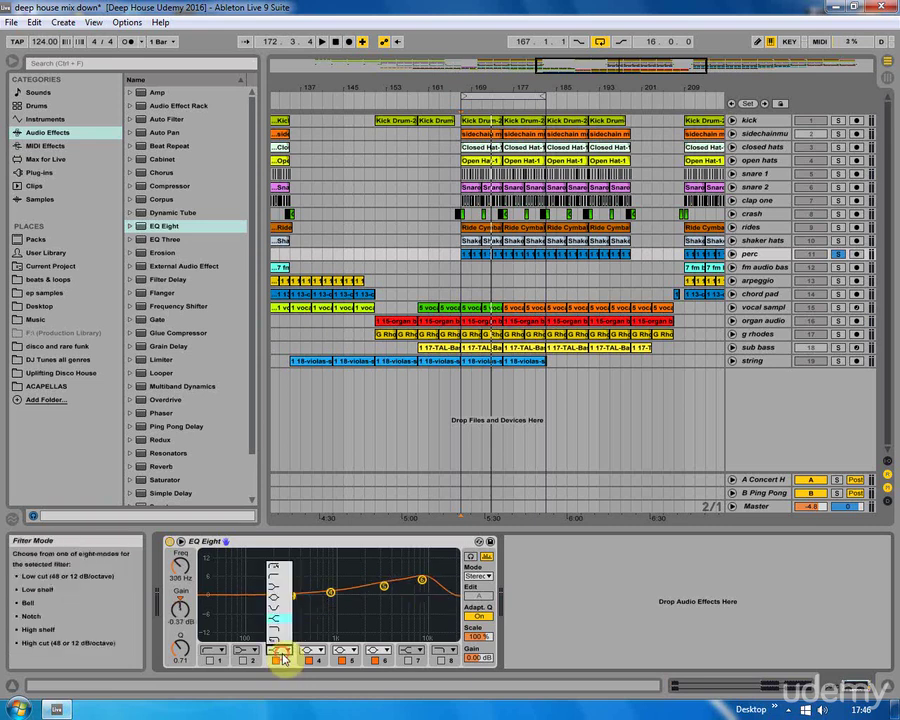
click(289, 597)
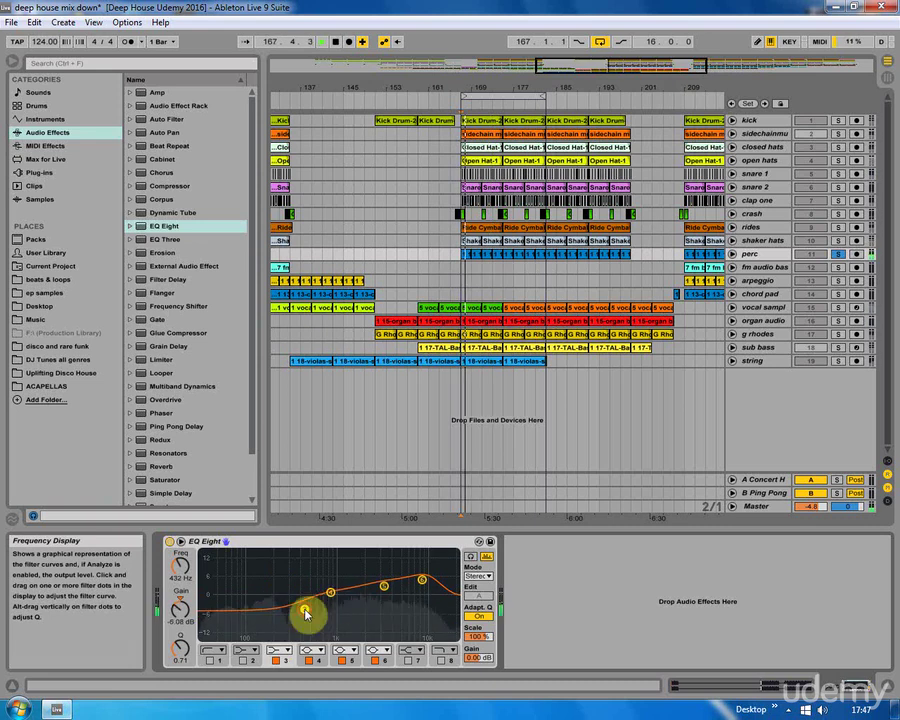
drag(331, 594, 277, 604)
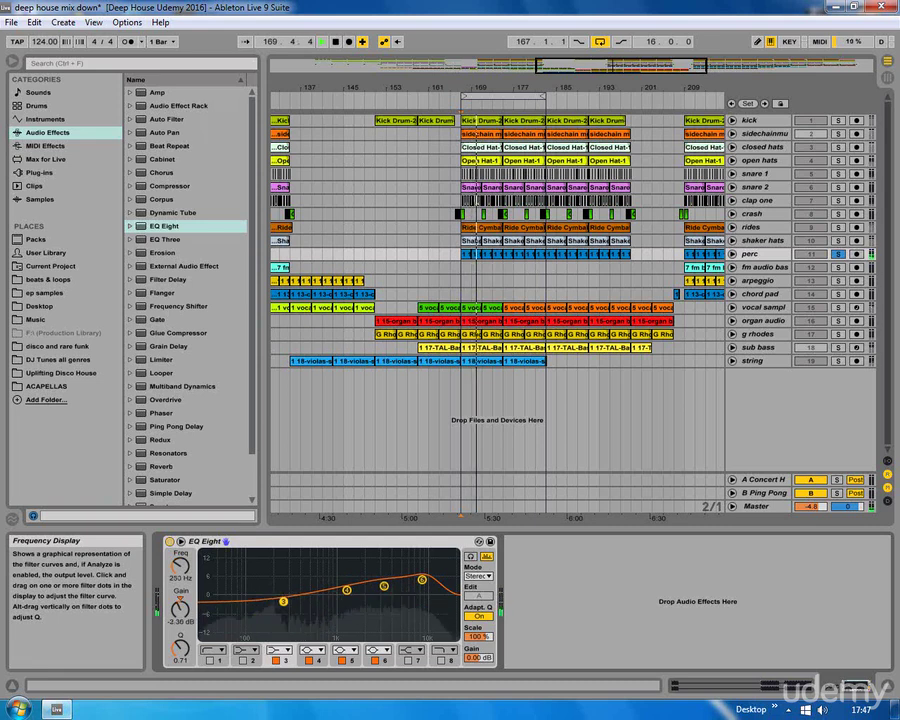
Unsolo kick, organ audio and g rhodes, then select sub bass and solo it alone
click(838, 121)
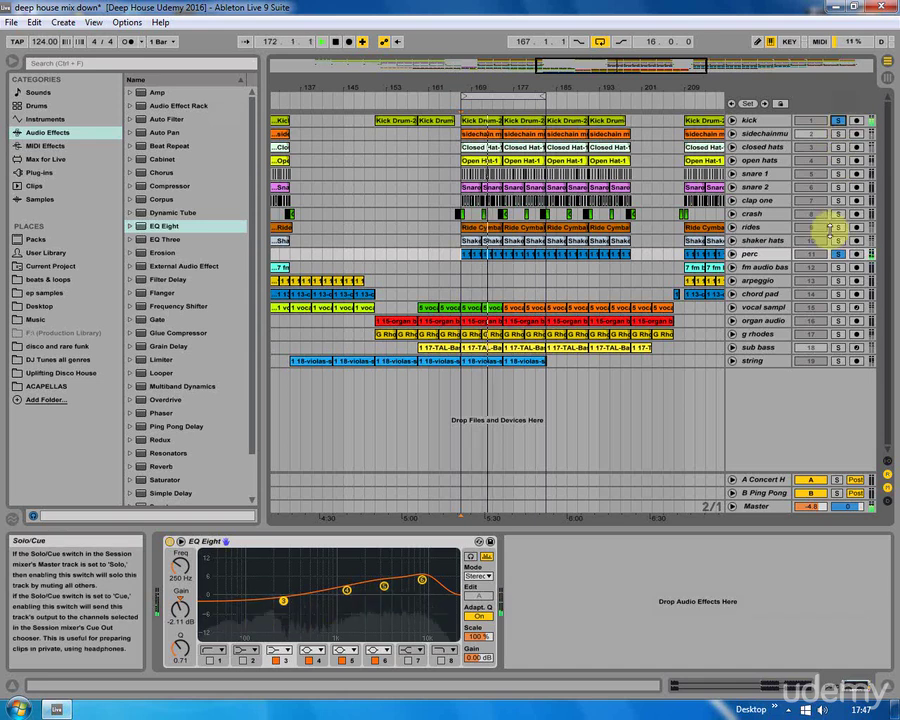
click(840, 320)
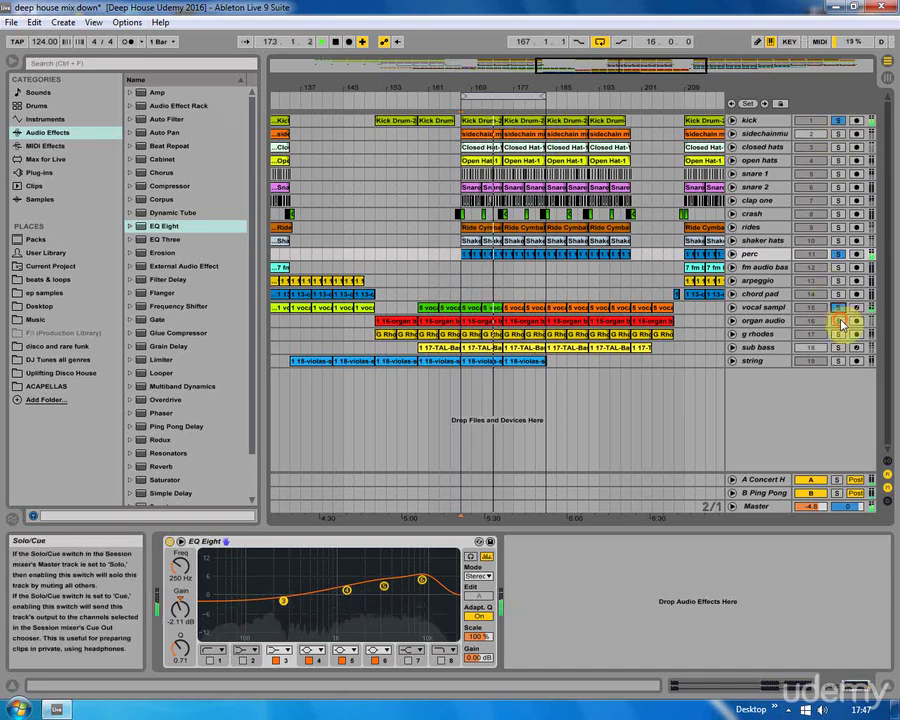
click(840, 334)
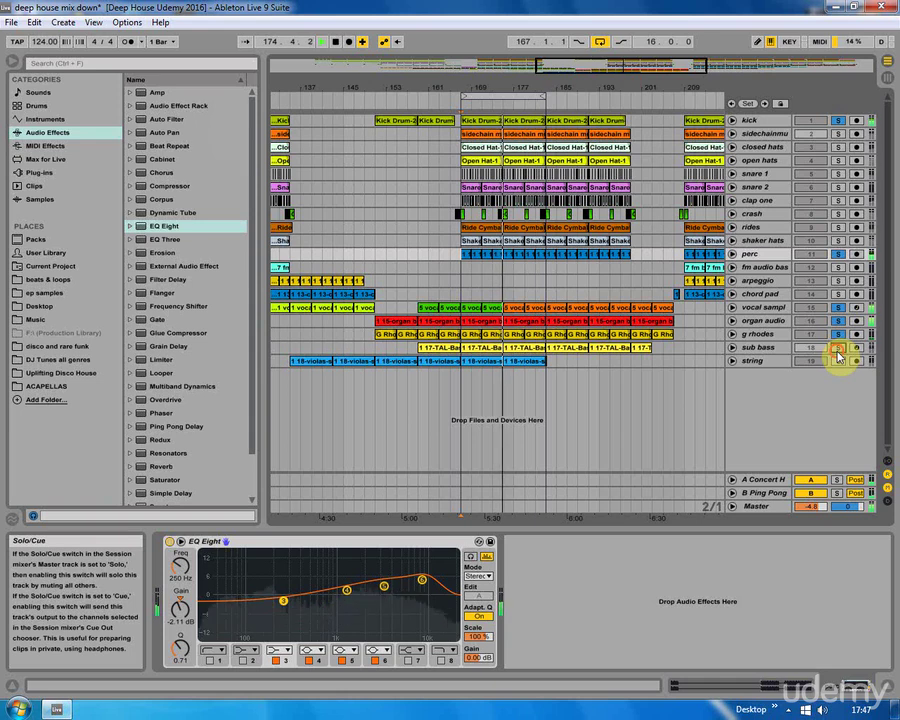
click(757, 348)
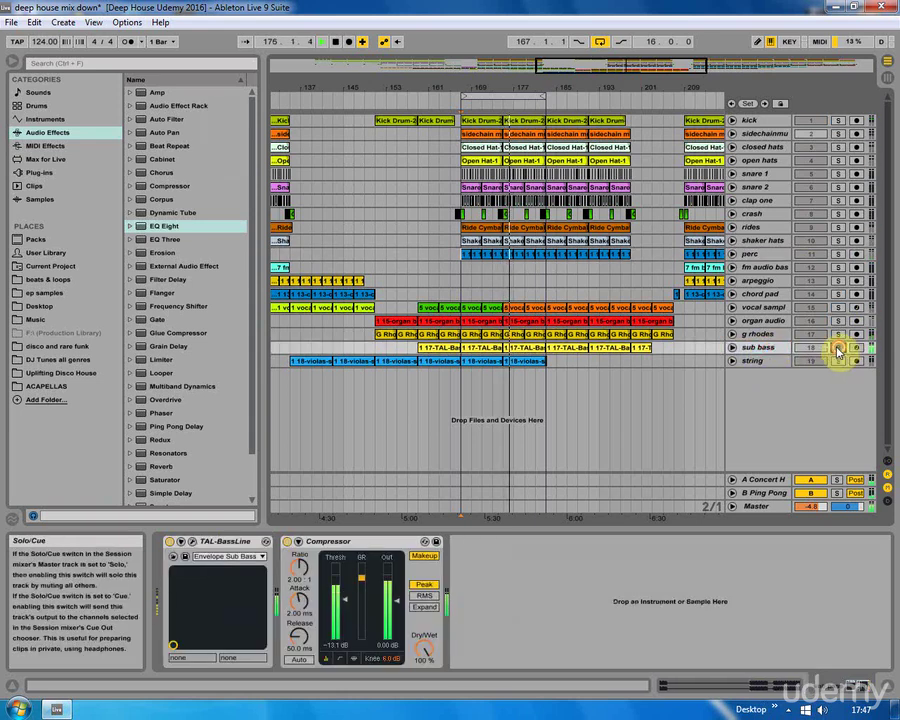
click(518, 350)
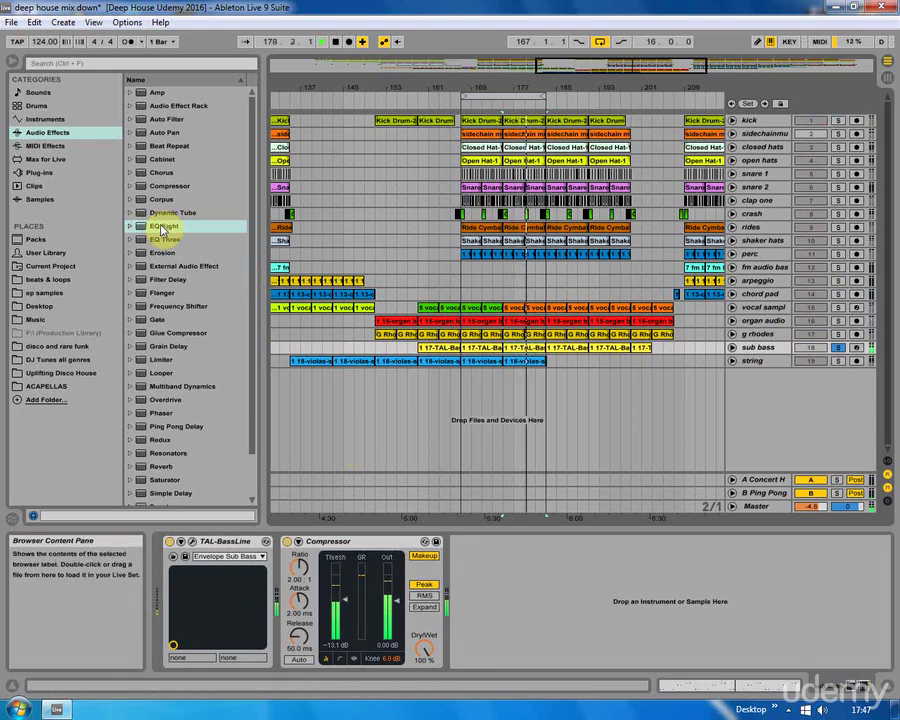
Add EQ Eight after the sub bass Compressor, boost lows near 91.5 Hz, and disable bands 5 and 6
drag(162, 228, 482, 527)
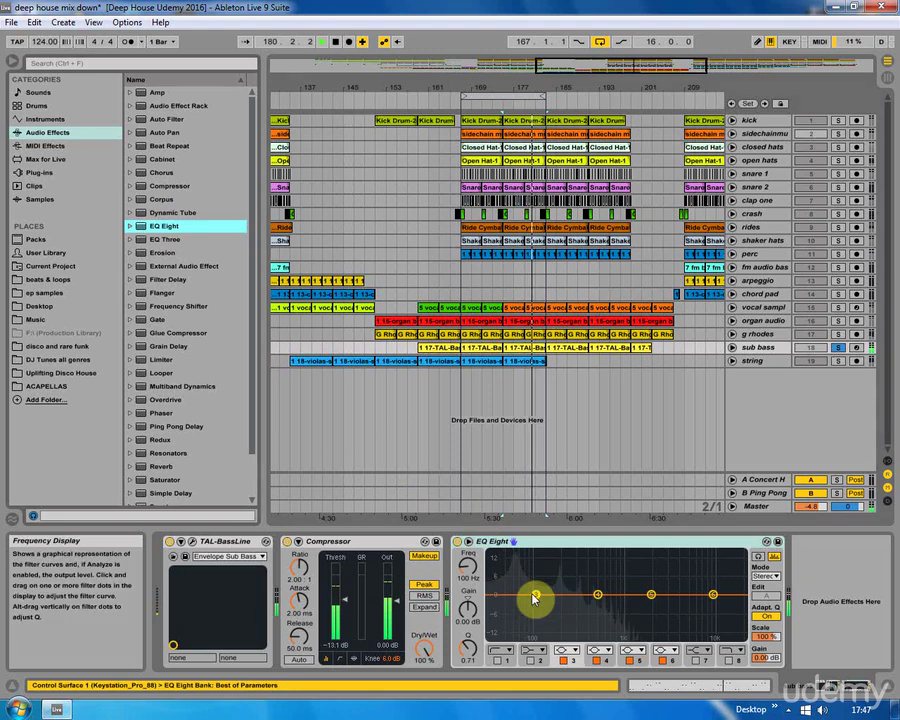
drag(535, 598, 533, 592)
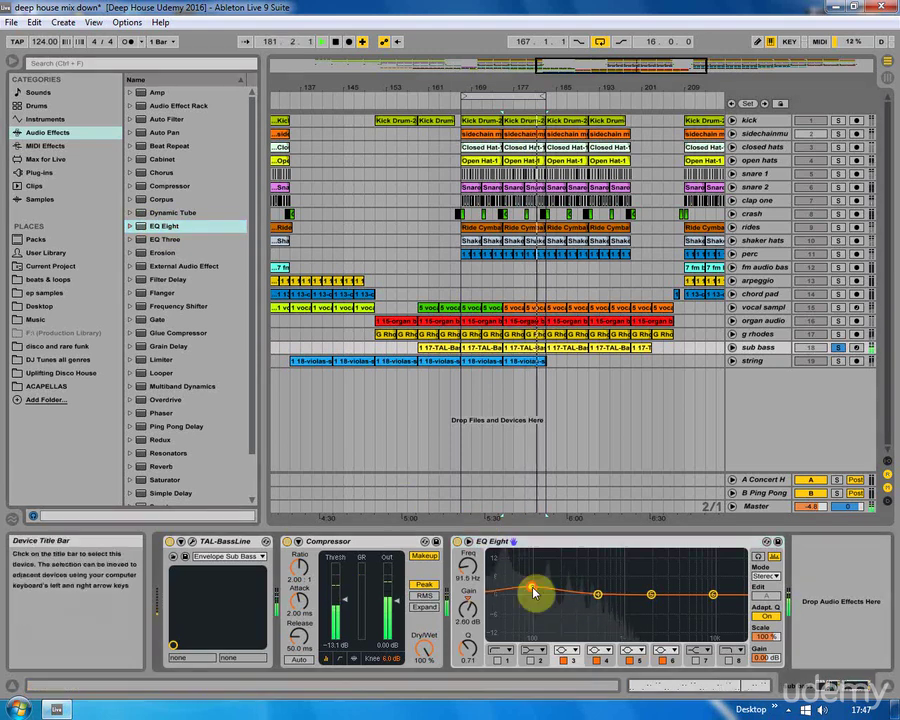
click(663, 660)
click(630, 660)
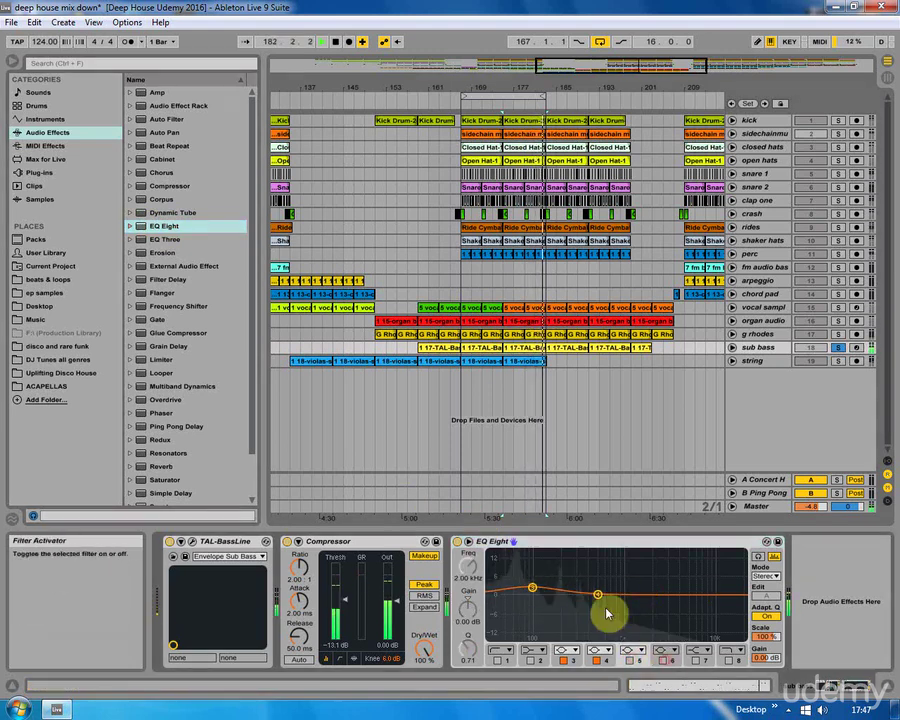
Dip band 4 slightly at 474 Hz, set band 3 to 96.6 Hz +2.85 dB, and solo the string track
drag(598, 594, 596, 603)
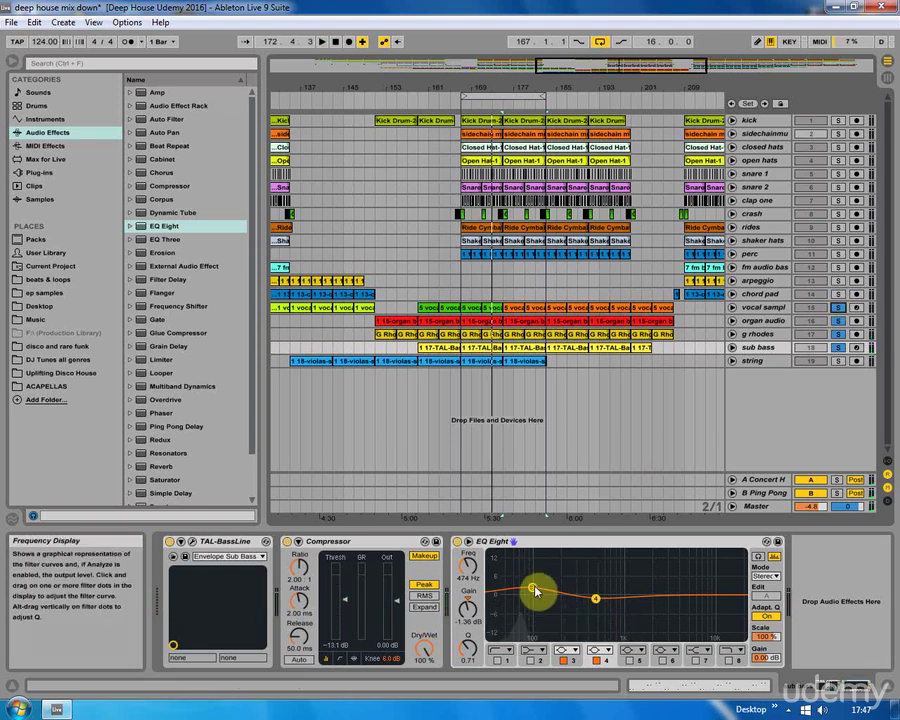
drag(531, 594, 536, 592)
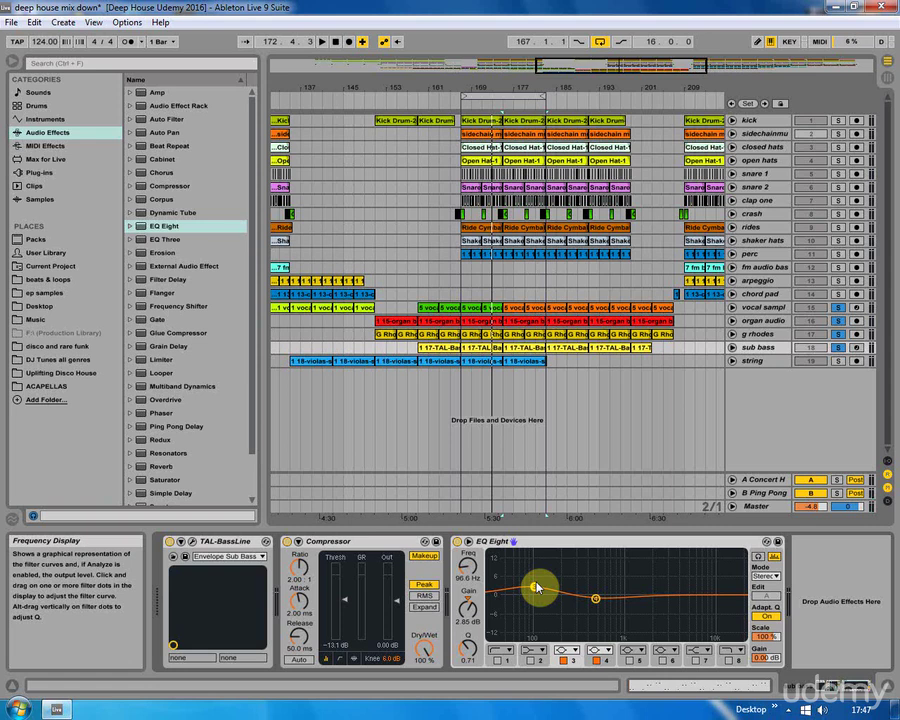
click(838, 361)
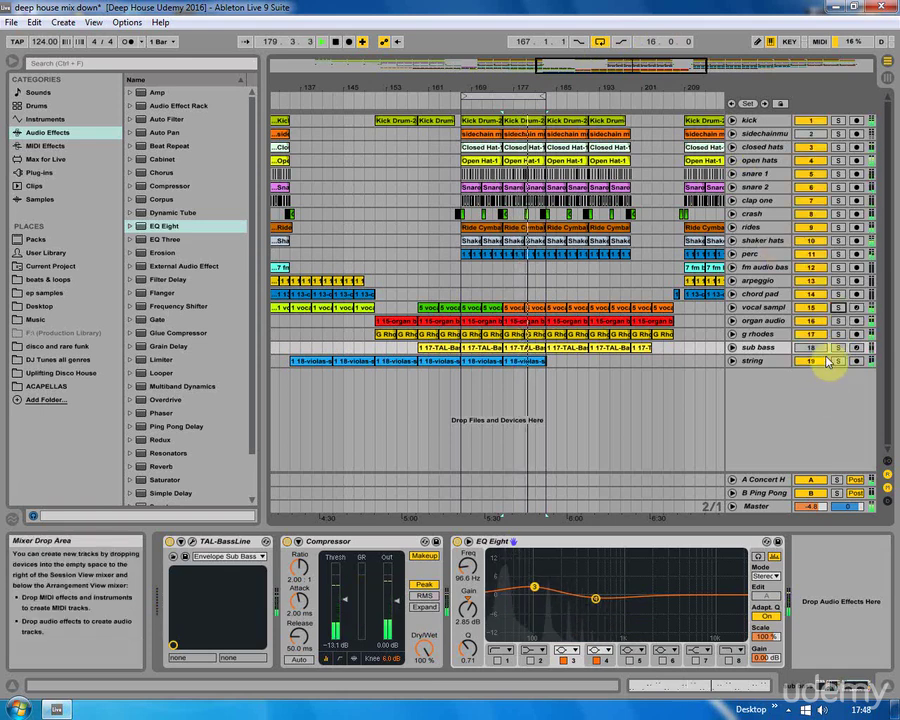
click(886, 78)
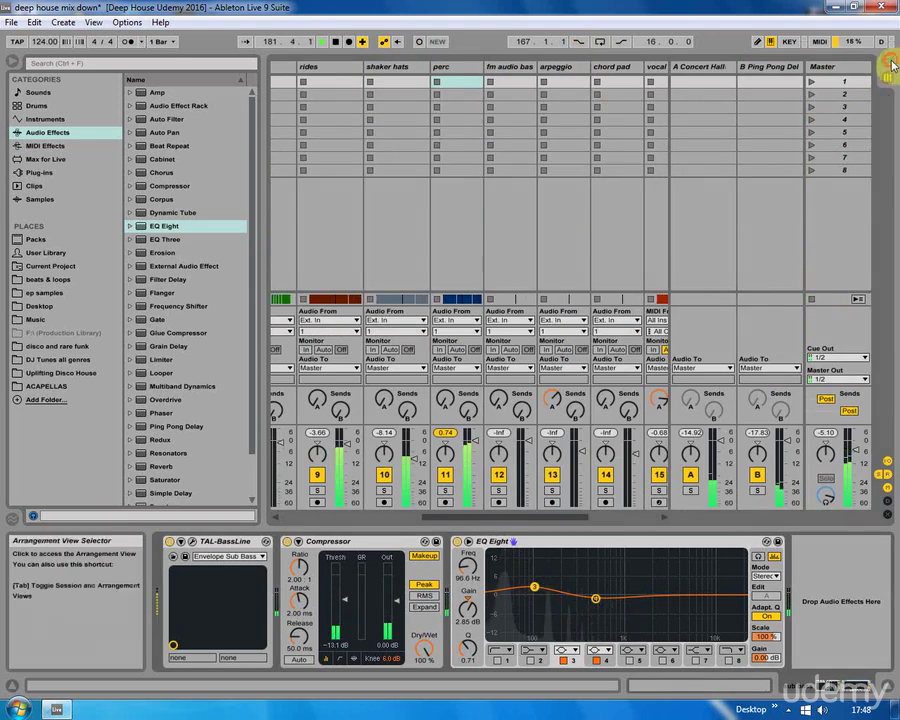
Check the string and perc tracks' EQs in the arrangement before returning to the mixer
click(886, 62)
drag(528, 72, 600, 72)
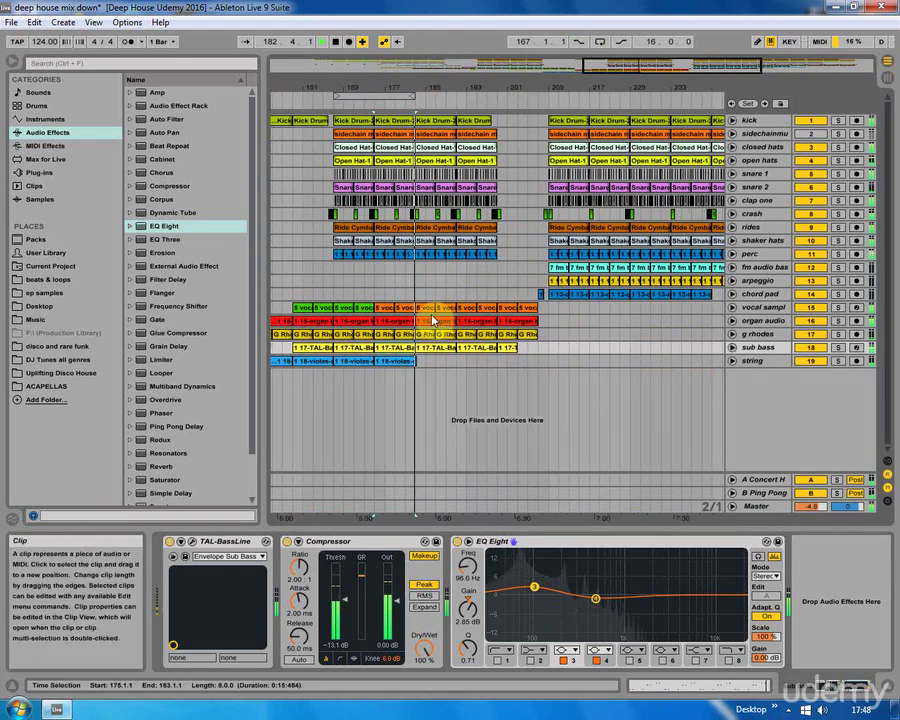
click(441, 362)
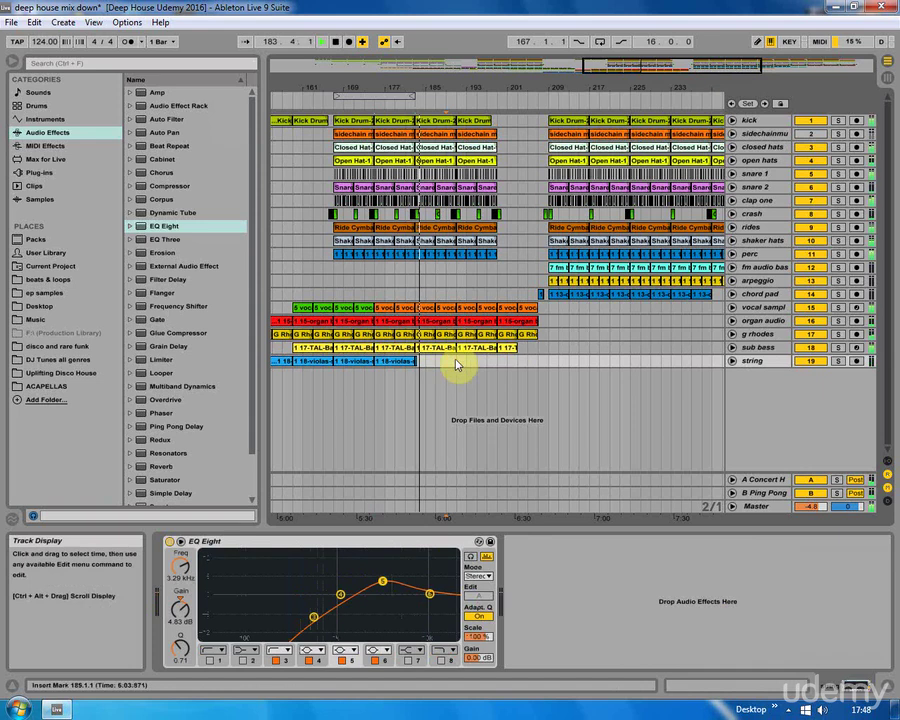
click(758, 254)
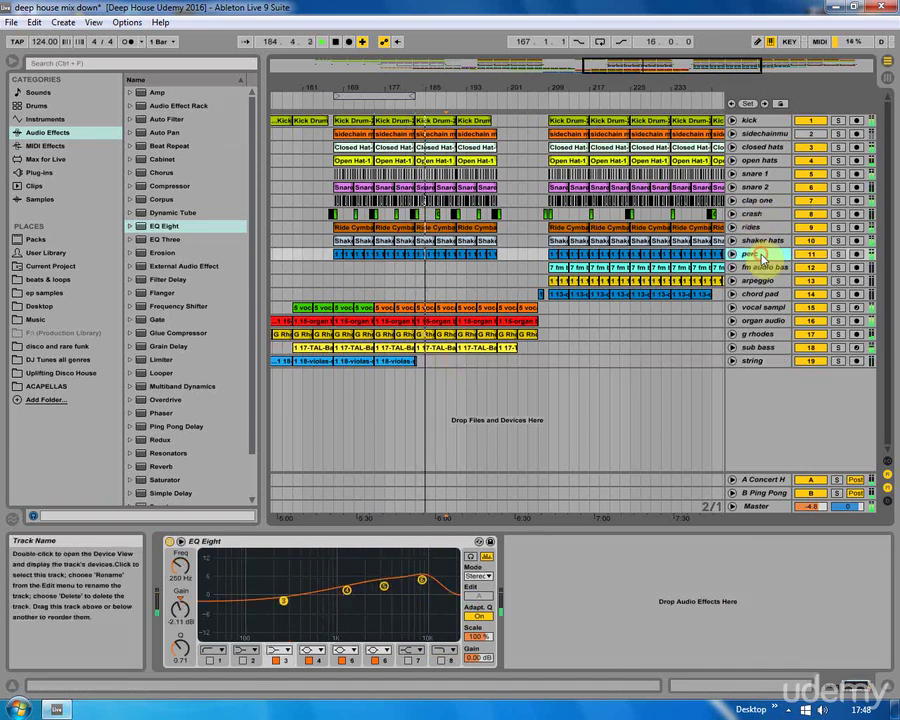
click(887, 78)
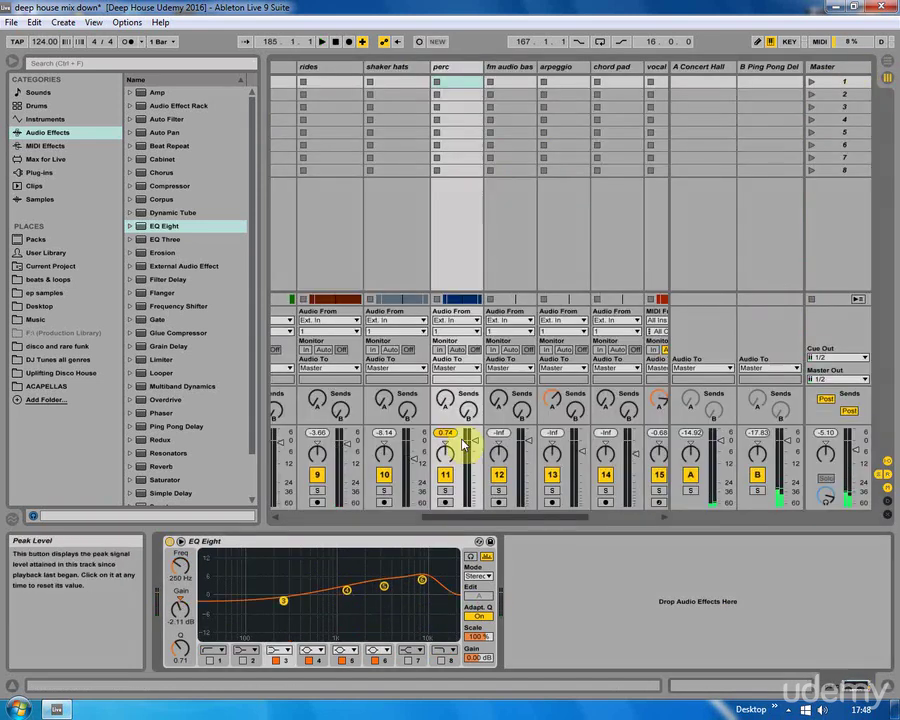
Lower perc to -3.3 dB, nudge clap one and snare 1 down, and raise the kick during playback
drag(476, 447, 476, 460)
drag(458, 522, 382, 521)
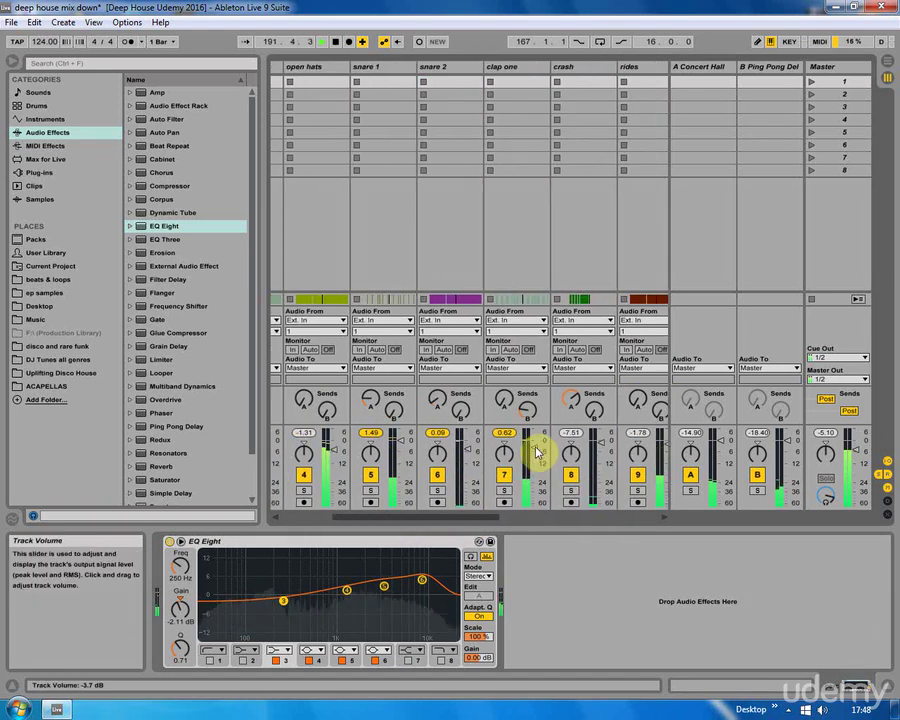
drag(534, 448, 536, 453)
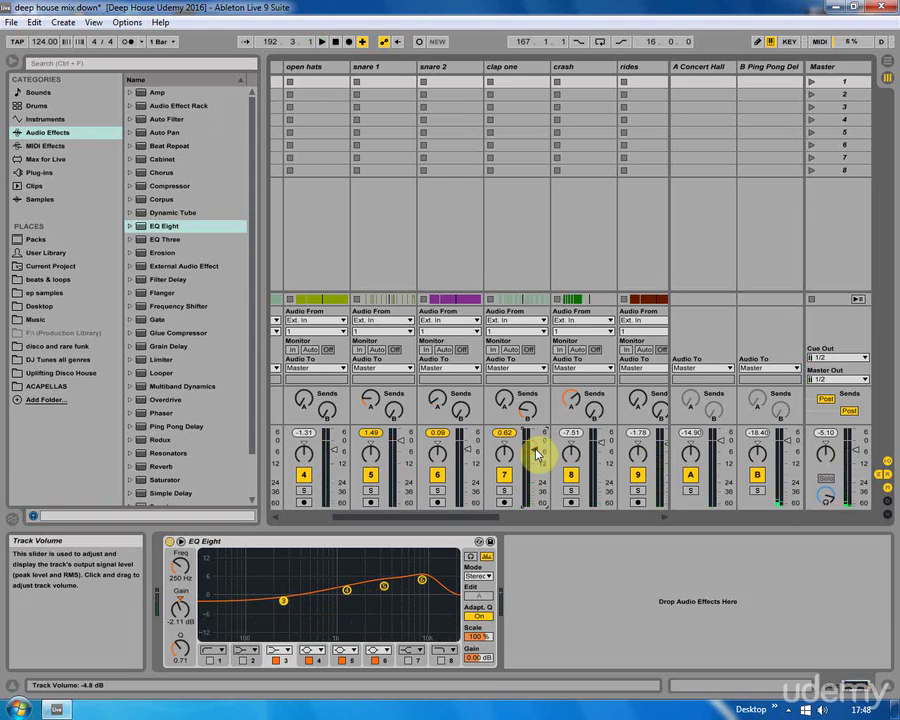
drag(482, 518, 372, 522)
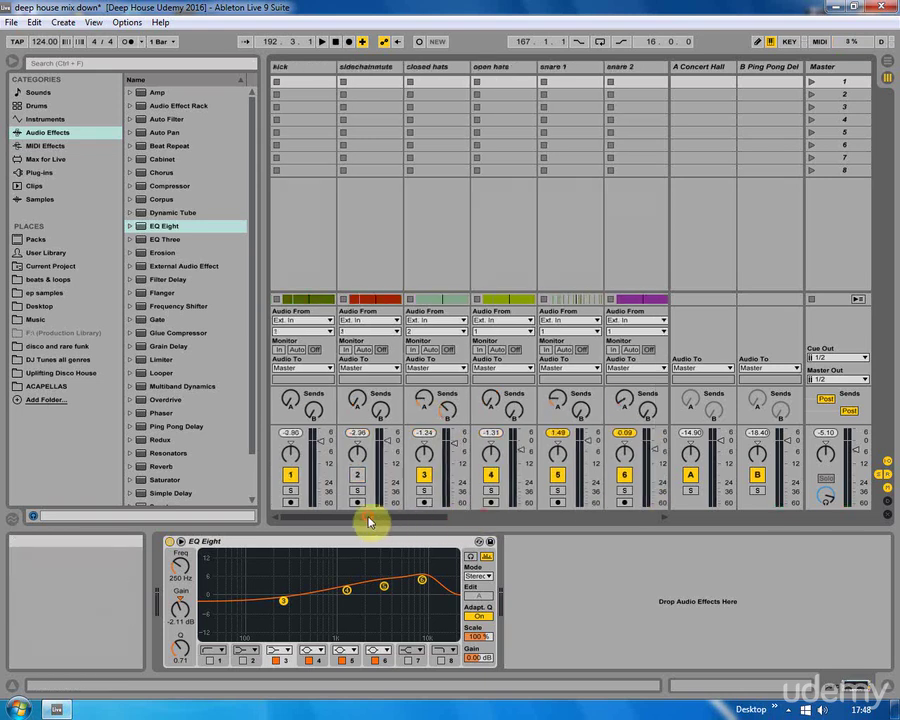
drag(326, 441, 322, 449)
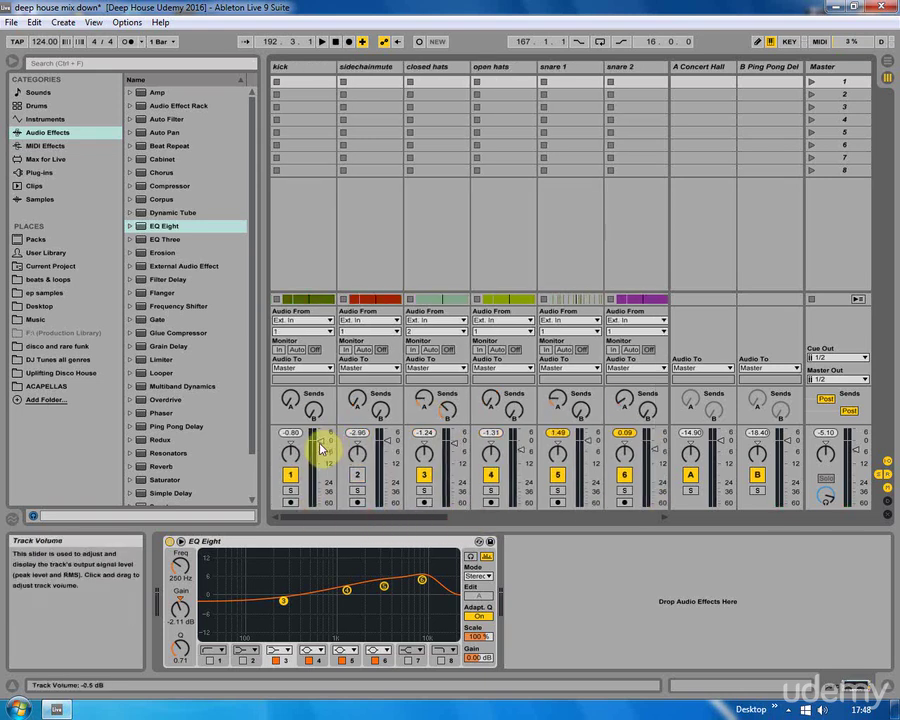
key(space)
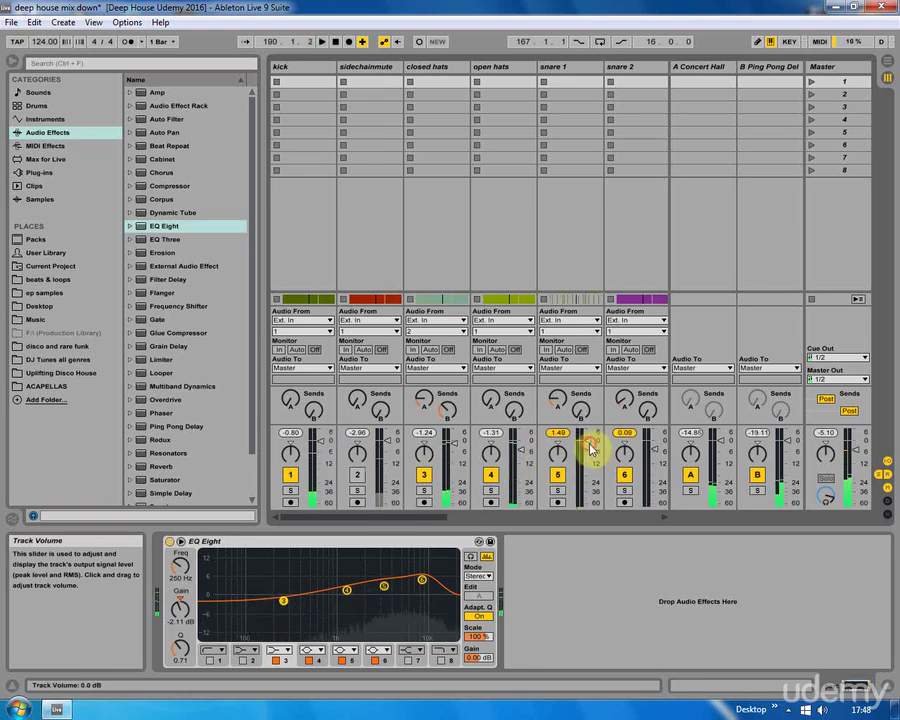
drag(588, 447, 590, 453)
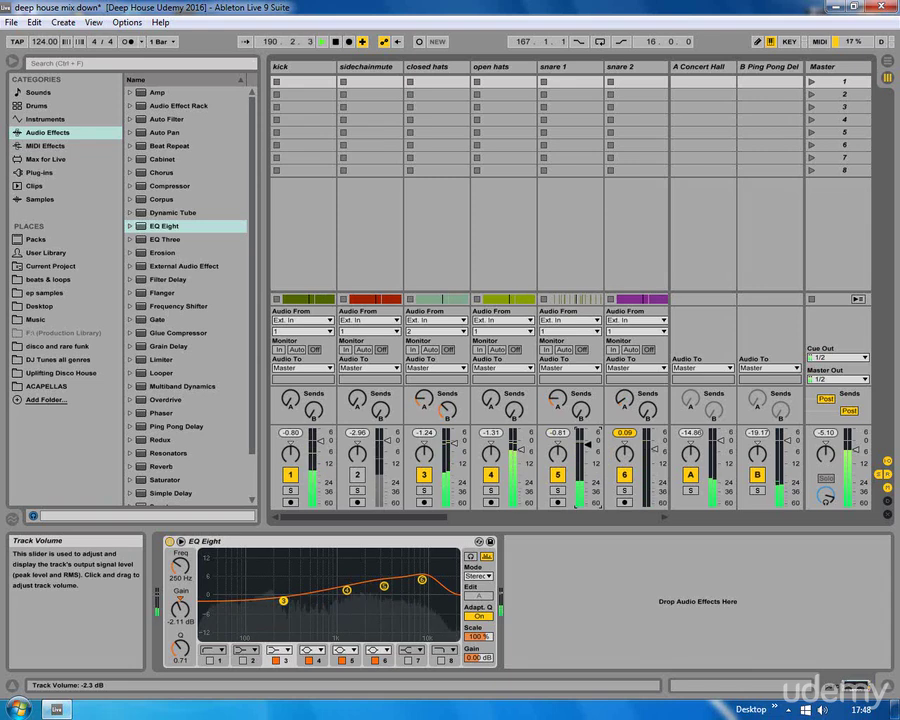
drag(428, 519, 502, 519)
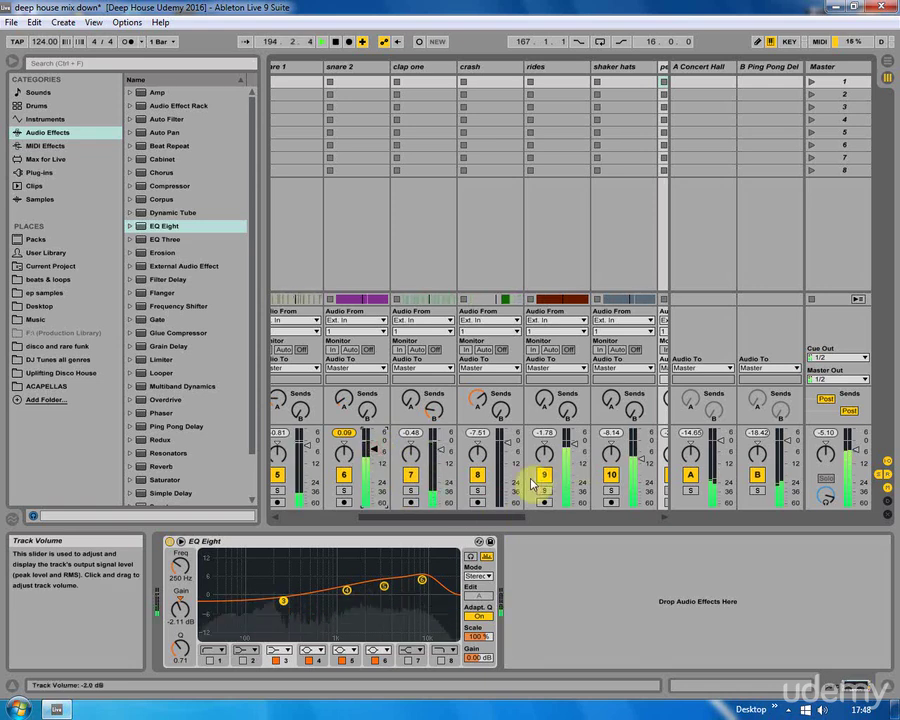
drag(472, 522, 606, 534)
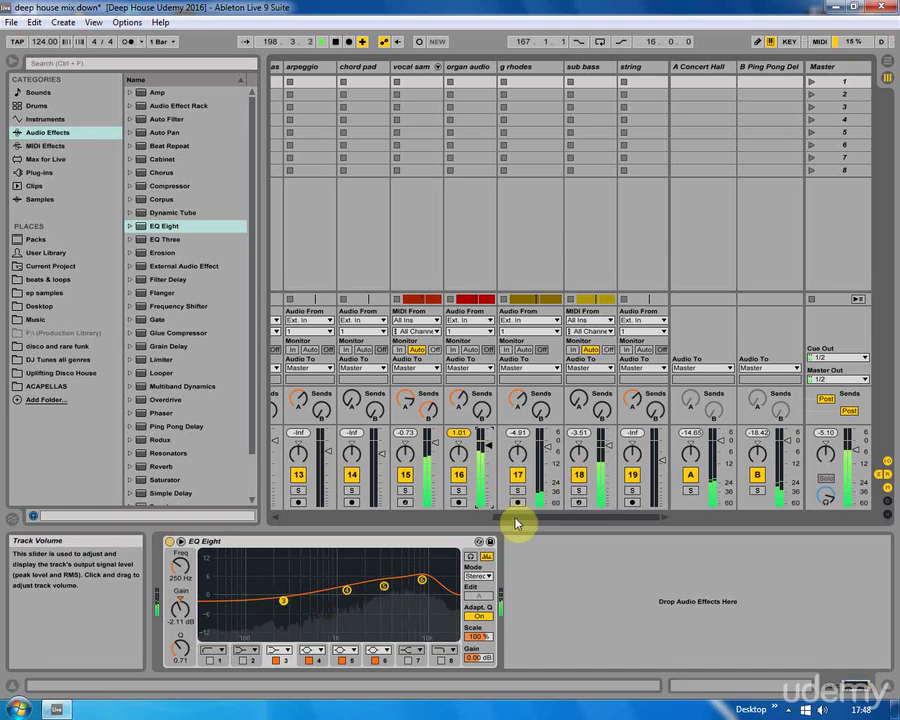
click(882, 74)
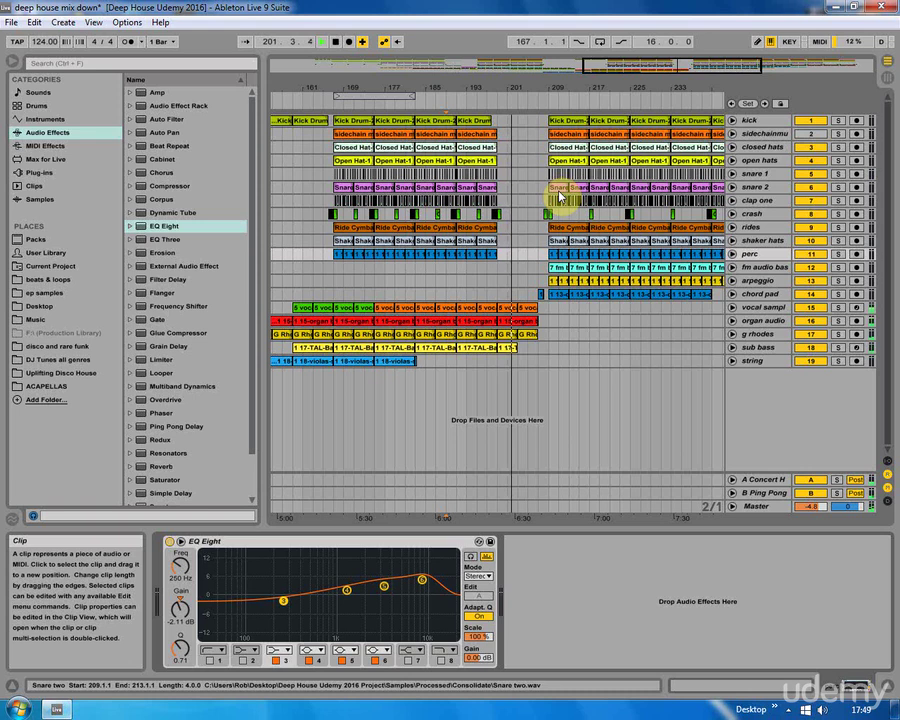
Raise the chord pad's Send A to feed the Concert Hall reverb
click(765, 293)
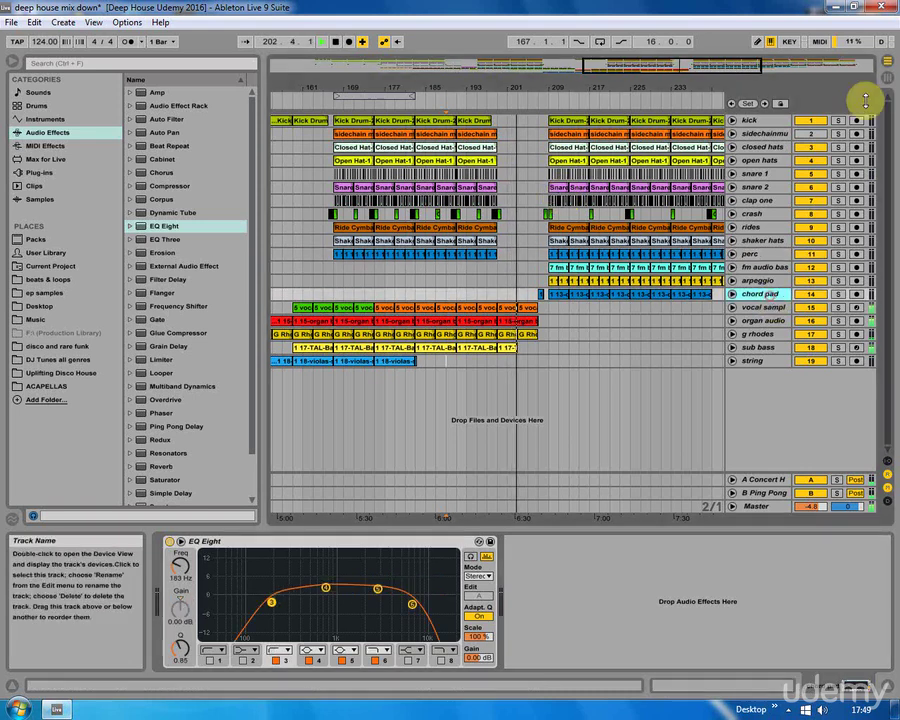
click(882, 76)
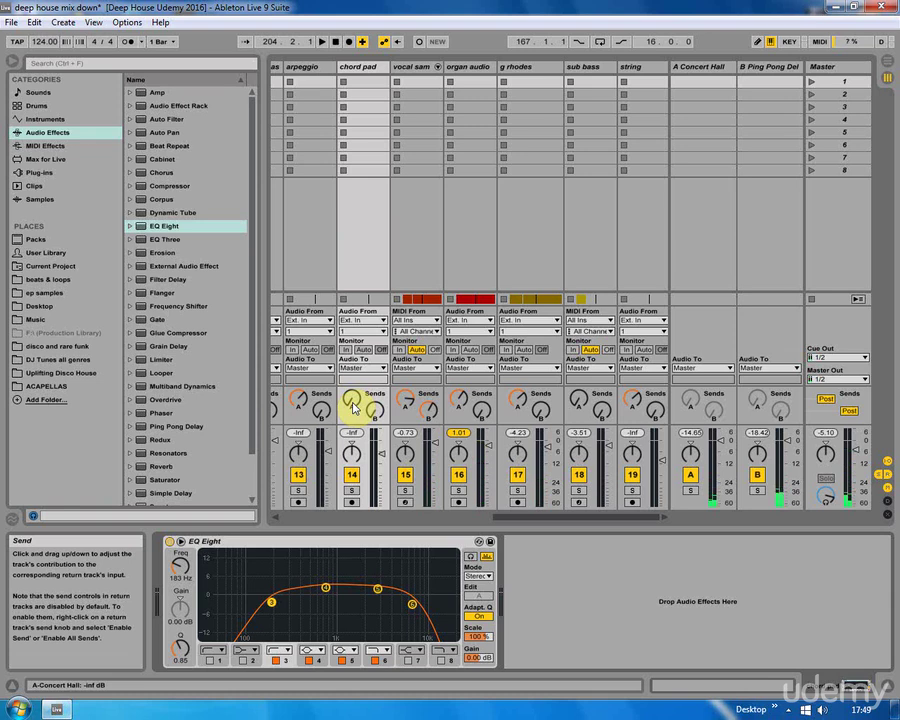
drag(350, 399, 351, 396)
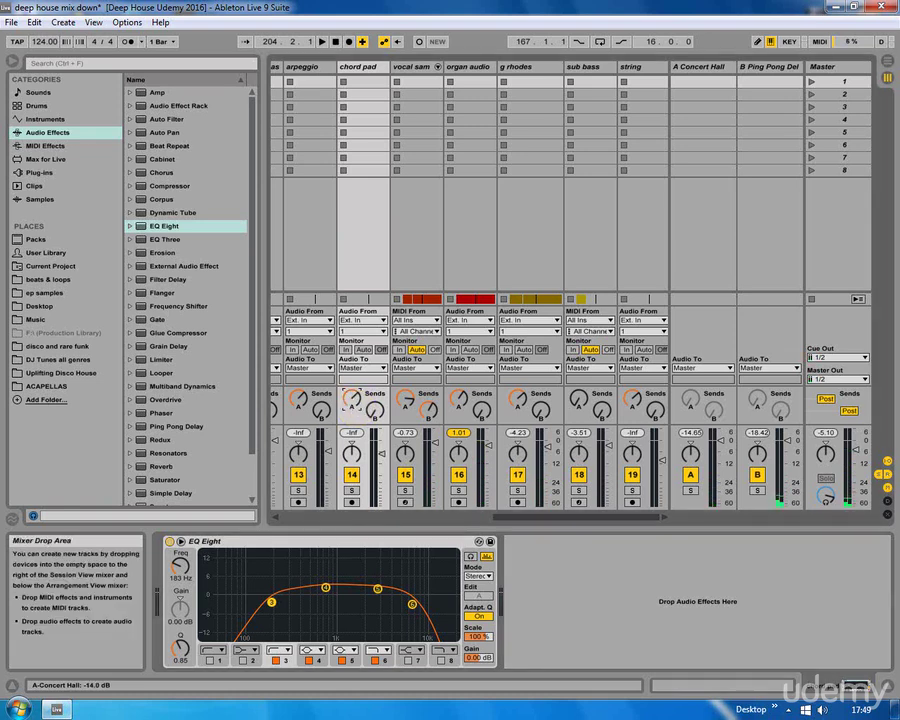
Zoom in around bar 207 and audition playback from bars 207, 206, 203 and then 198
click(887, 66)
drag(558, 84, 540, 200)
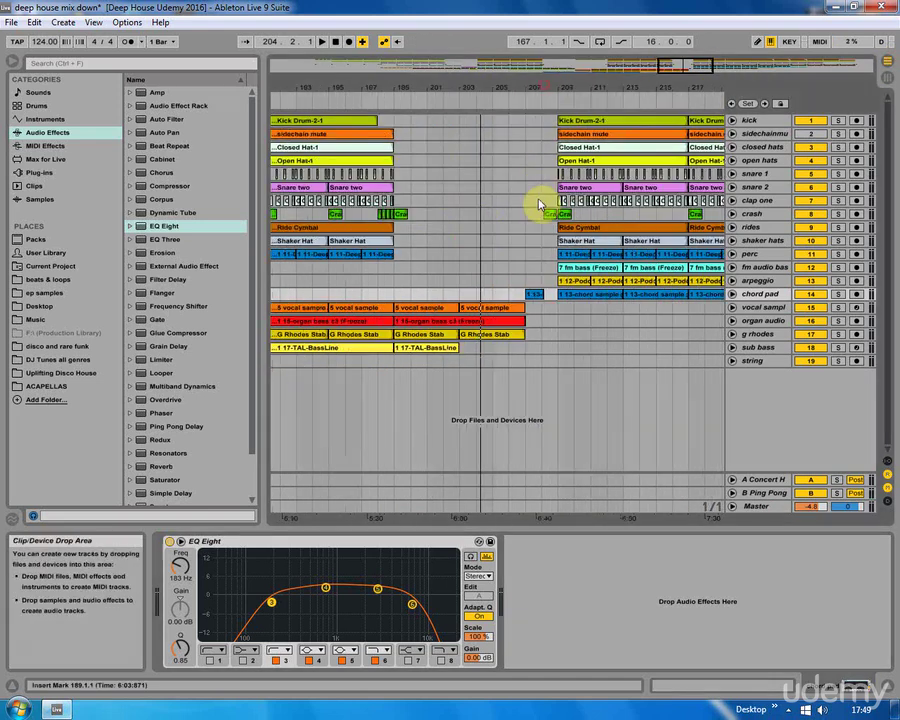
click(521, 291)
key(space)
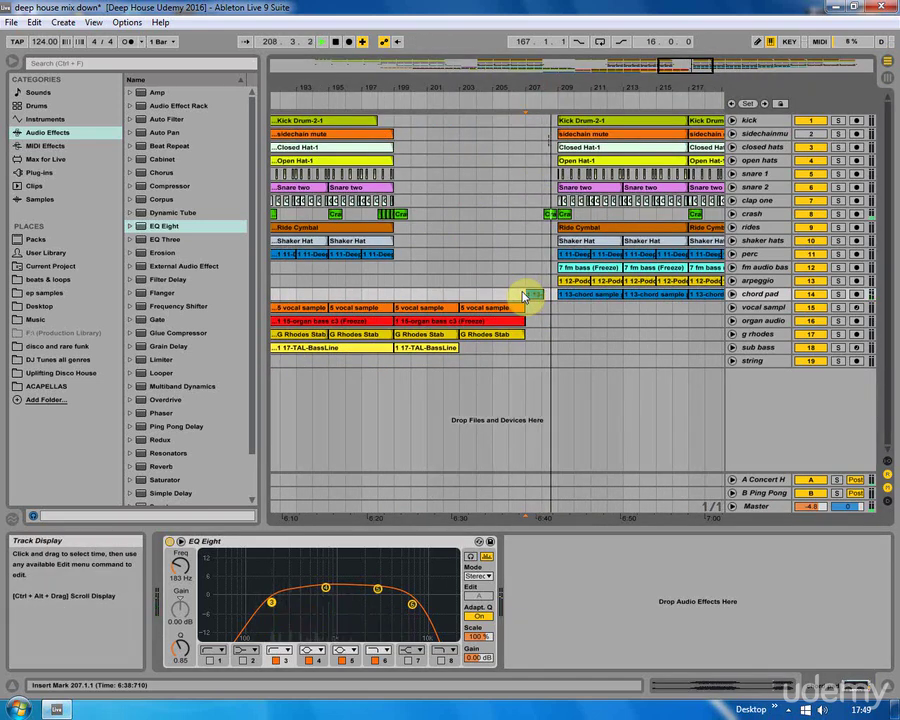
key(space)
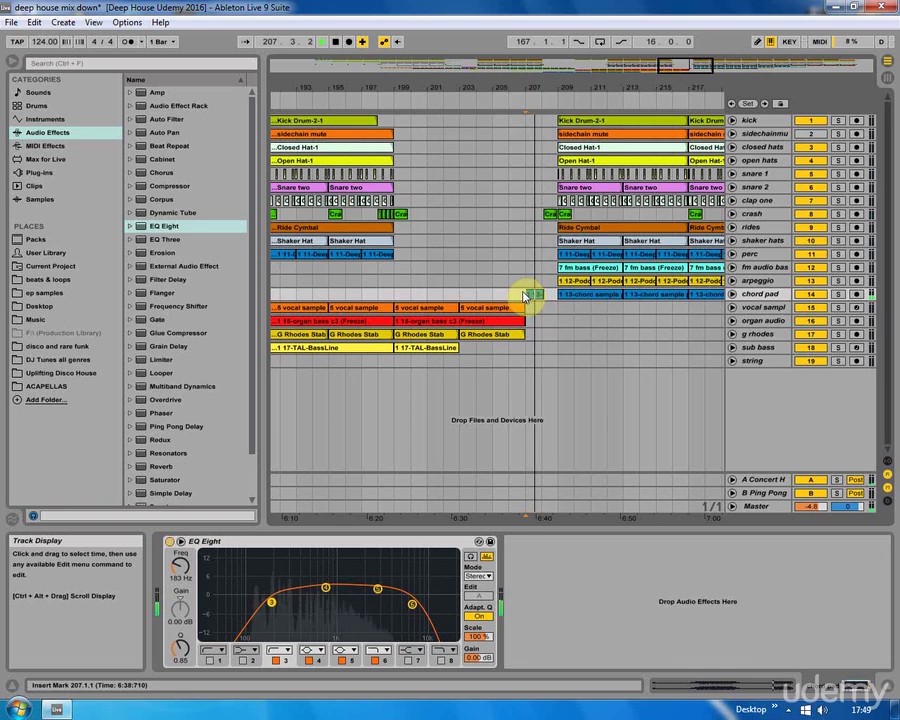
key(space)
click(505, 299)
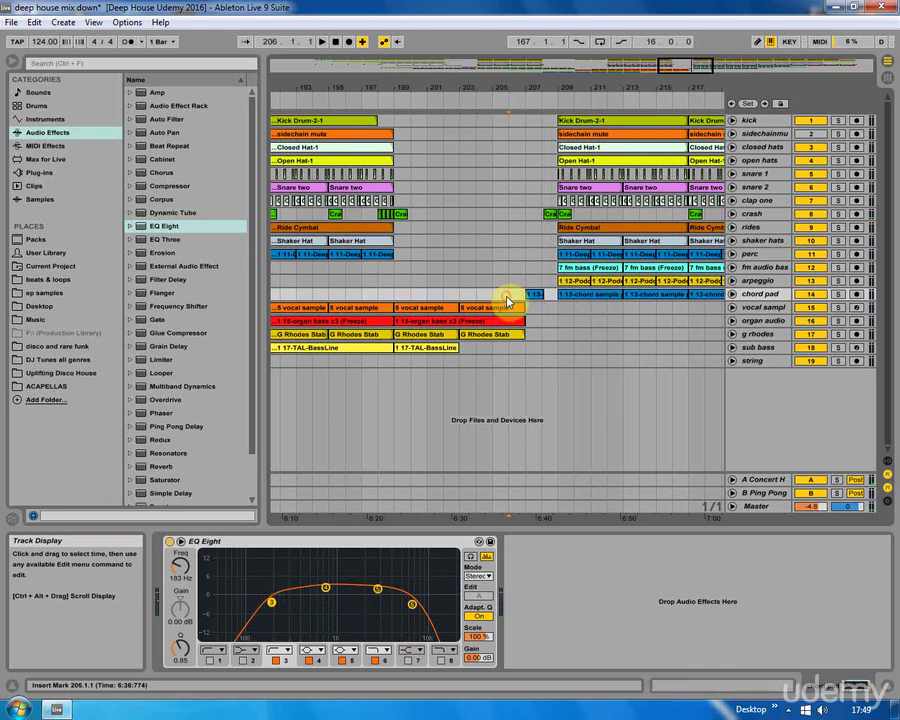
click(453, 300)
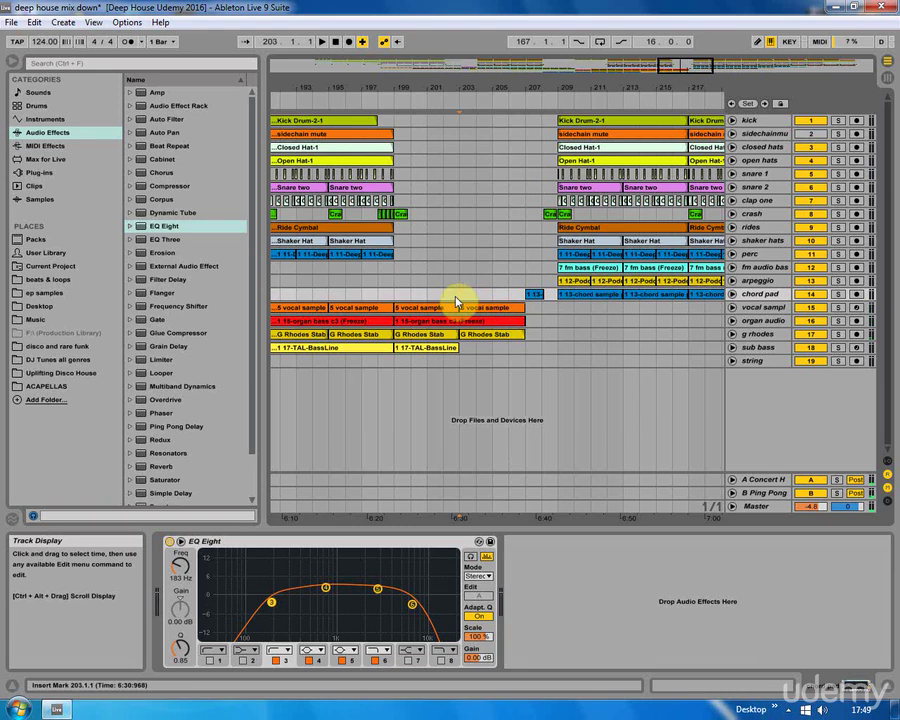
click(383, 298)
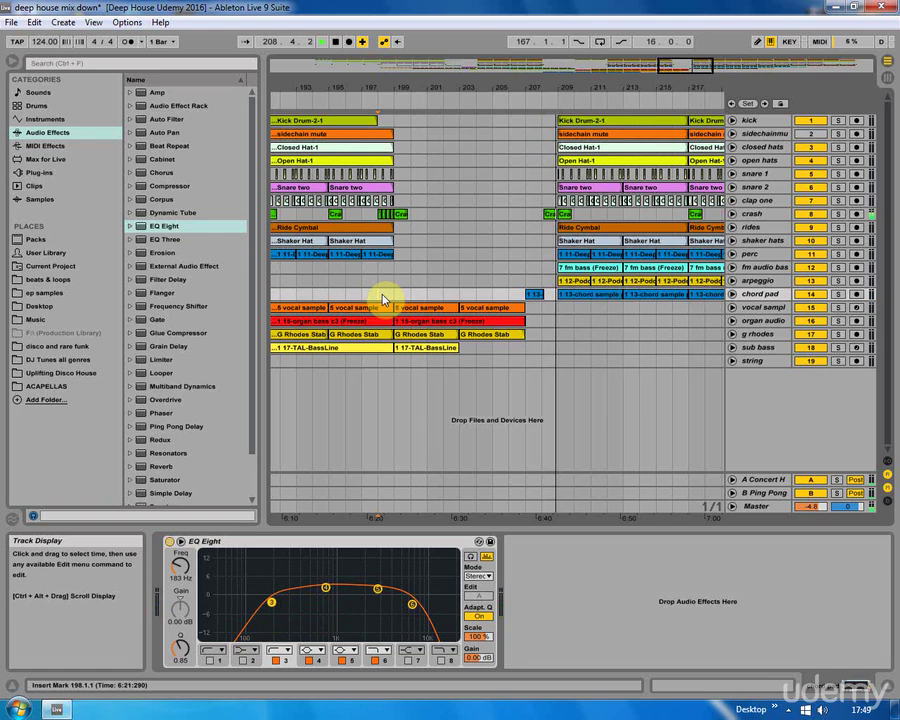
Zoom out and scroll the arrangement until the whole song from bar 1 is visible
drag(528, 89, 527, 58)
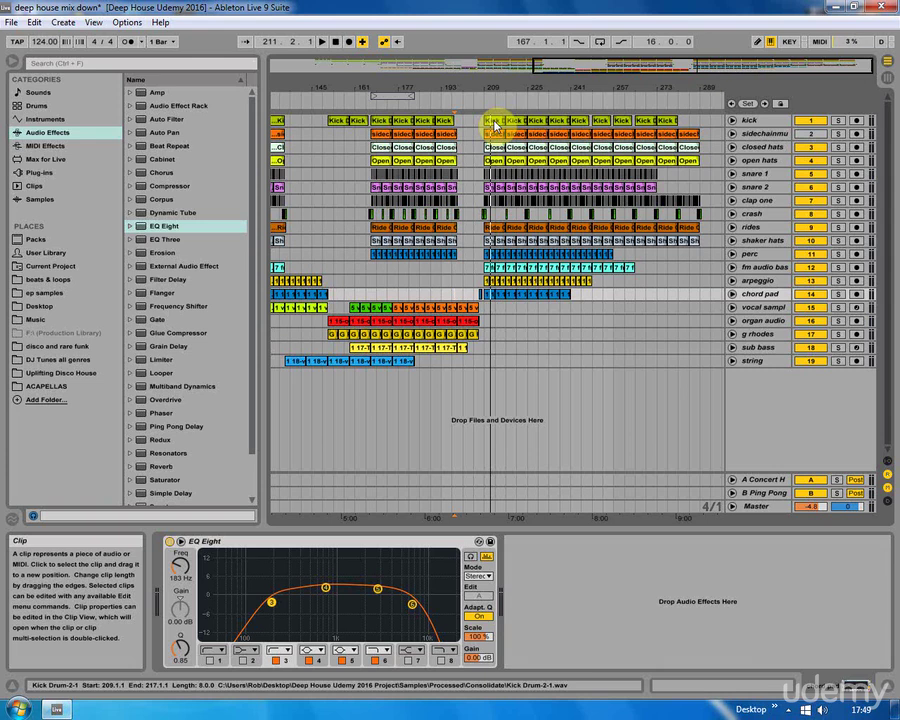
drag(394, 82, 638, 81)
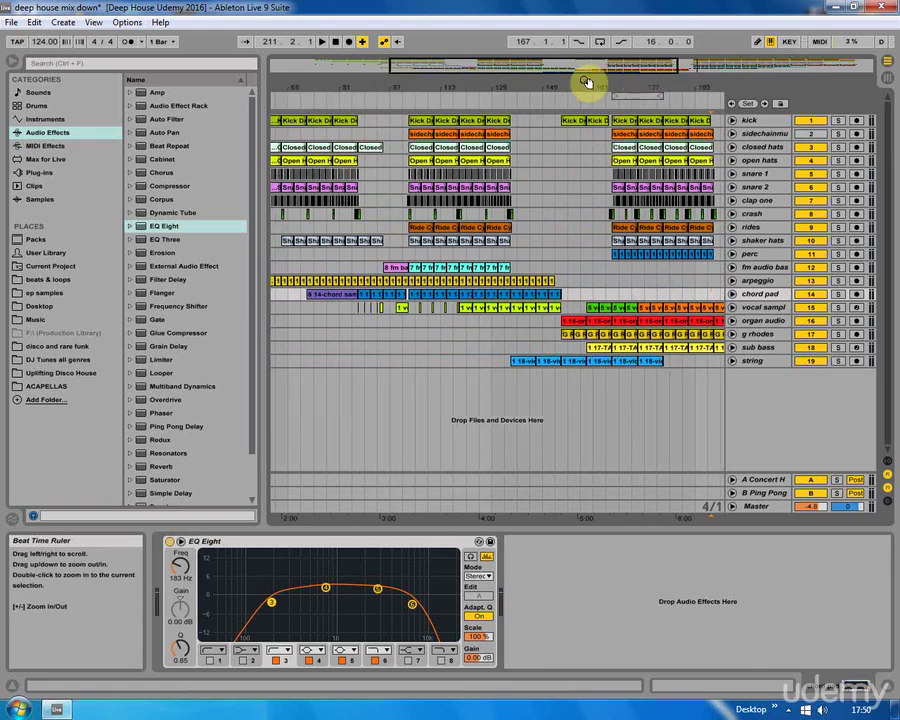
drag(587, 80, 429, 87)
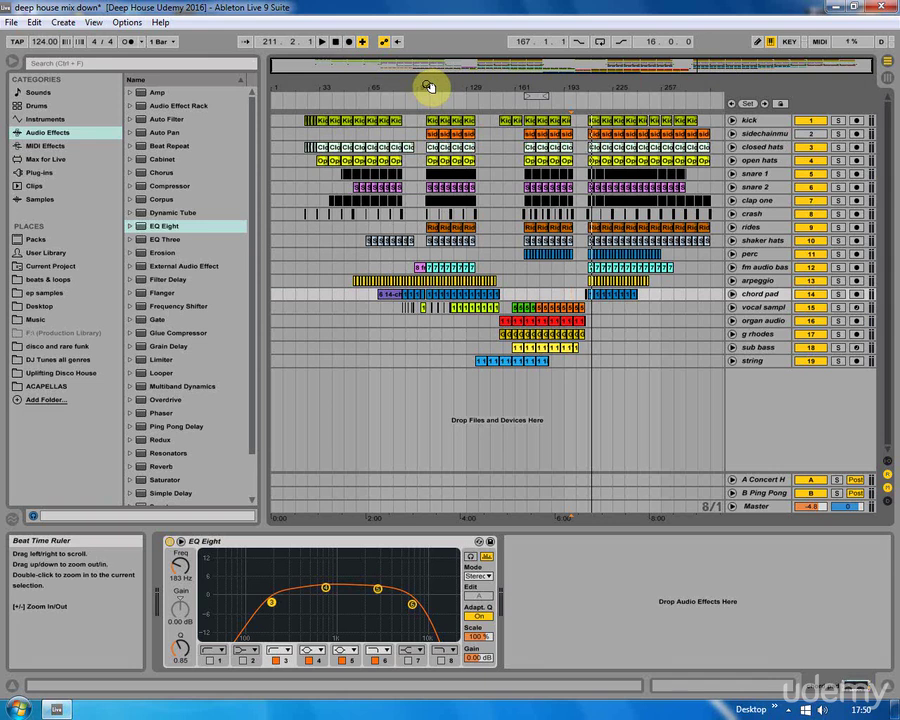
Look over the Master track's devices and the perc track's EQ Eight
click(888, 80)
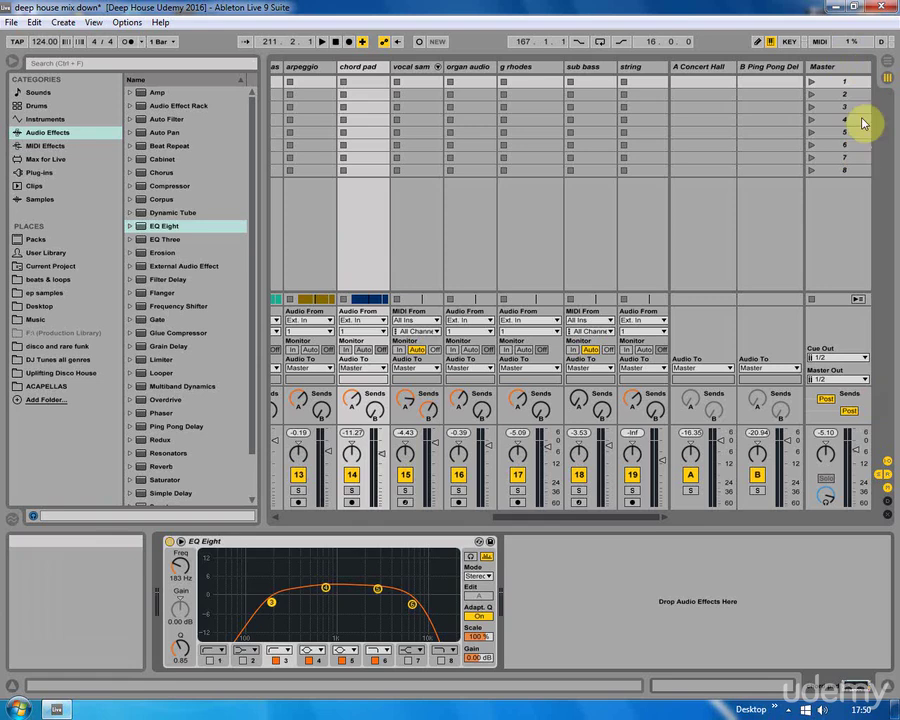
click(848, 67)
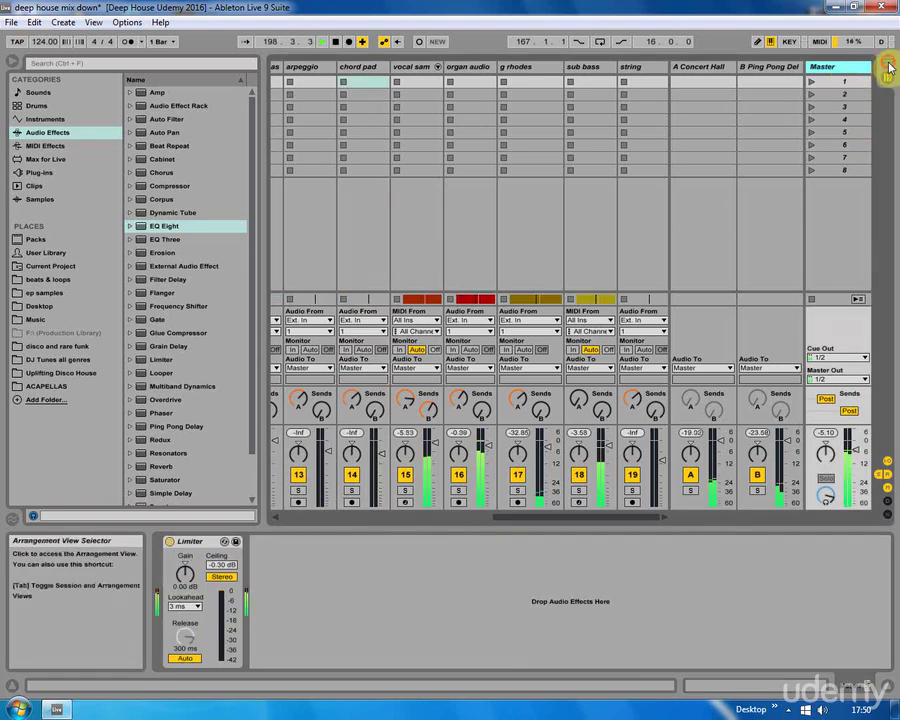
click(888, 62)
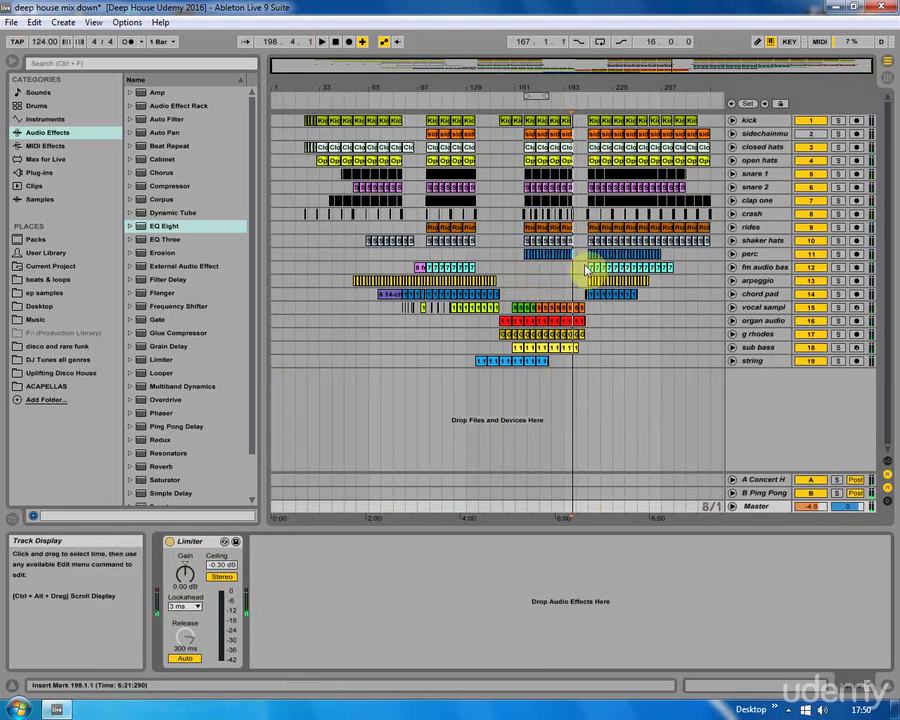
click(587, 256)
Play the mix with the Master fader at about -9.5 dB, then go back to the arrangement
click(885, 77)
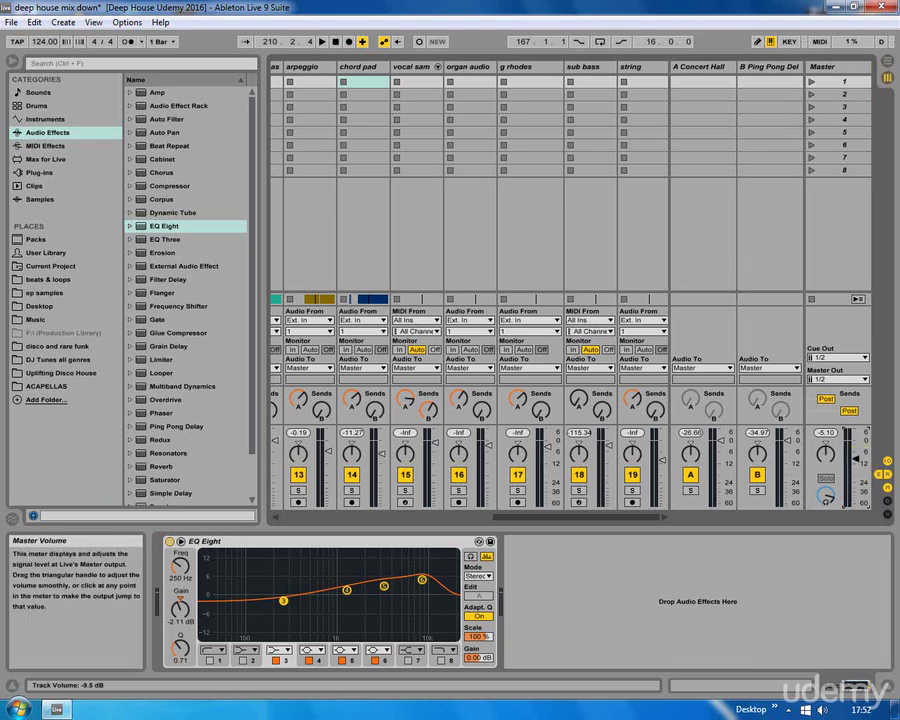
key(space)
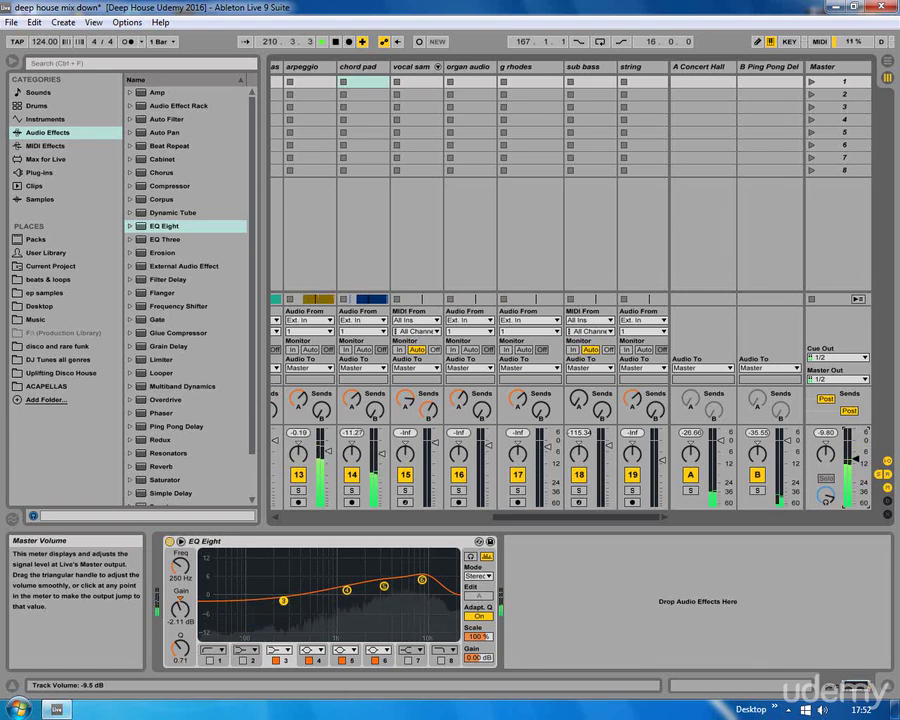
click(887, 66)
Paste the copied Crash clip at bar 294 on the crash track
drag(303, 84, 316, 125)
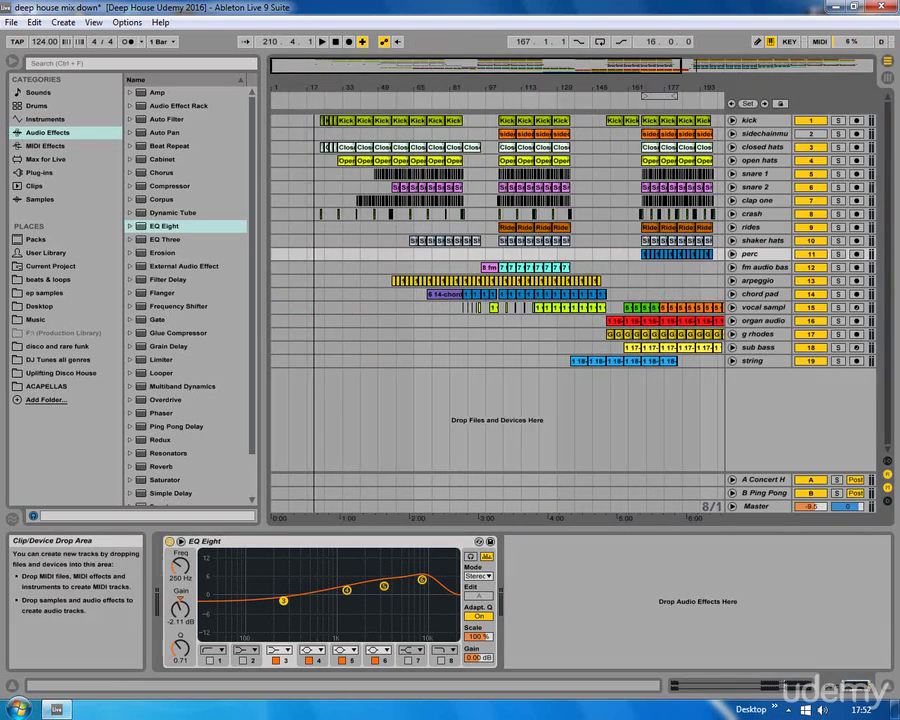
click(314, 124)
double_click(311, 90)
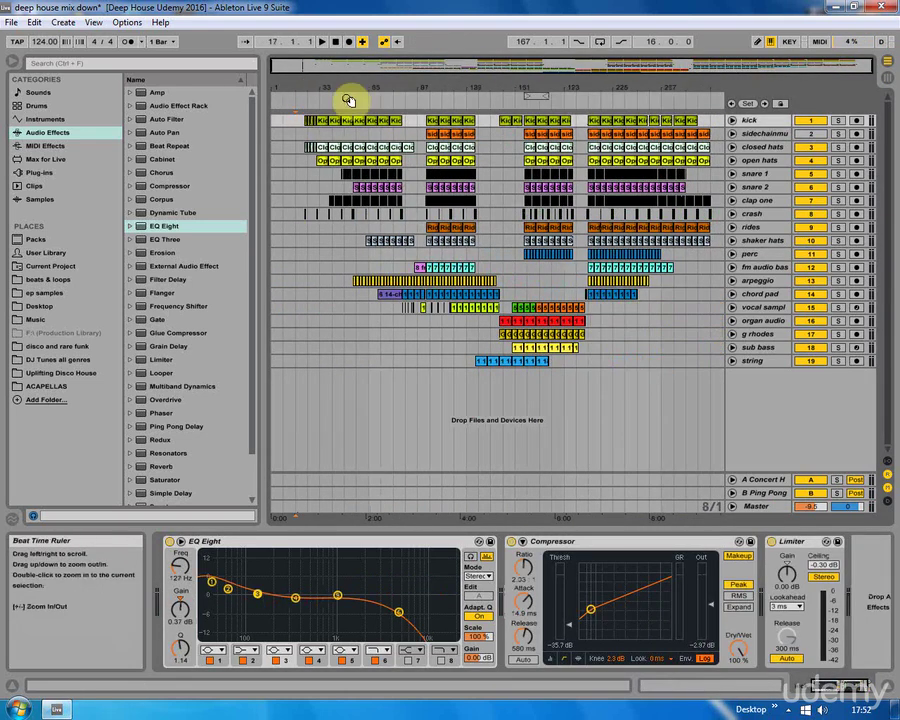
drag(716, 84, 716, 170)
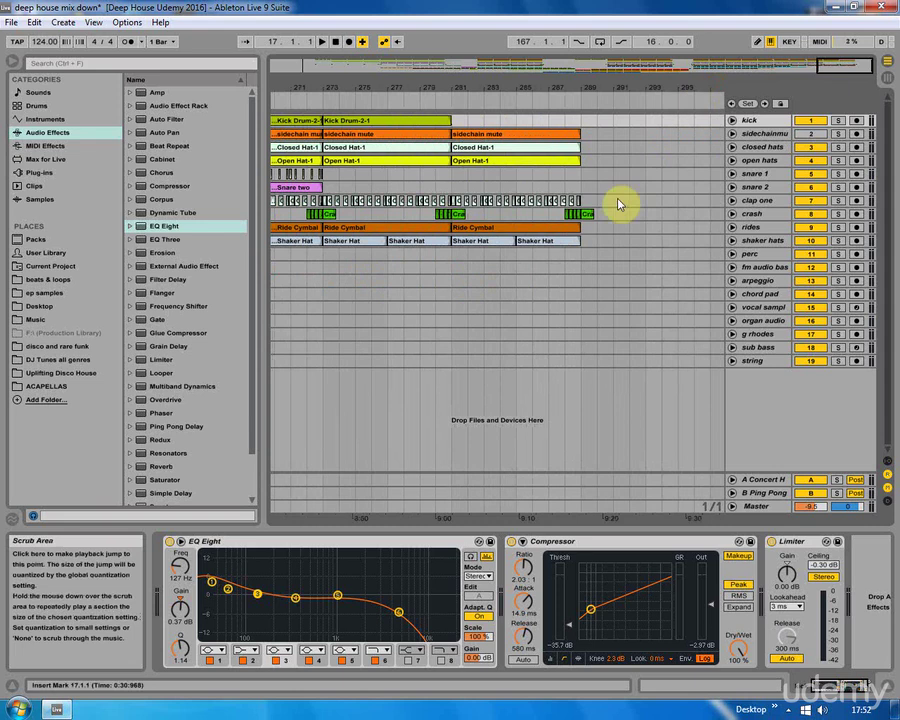
click(660, 215)
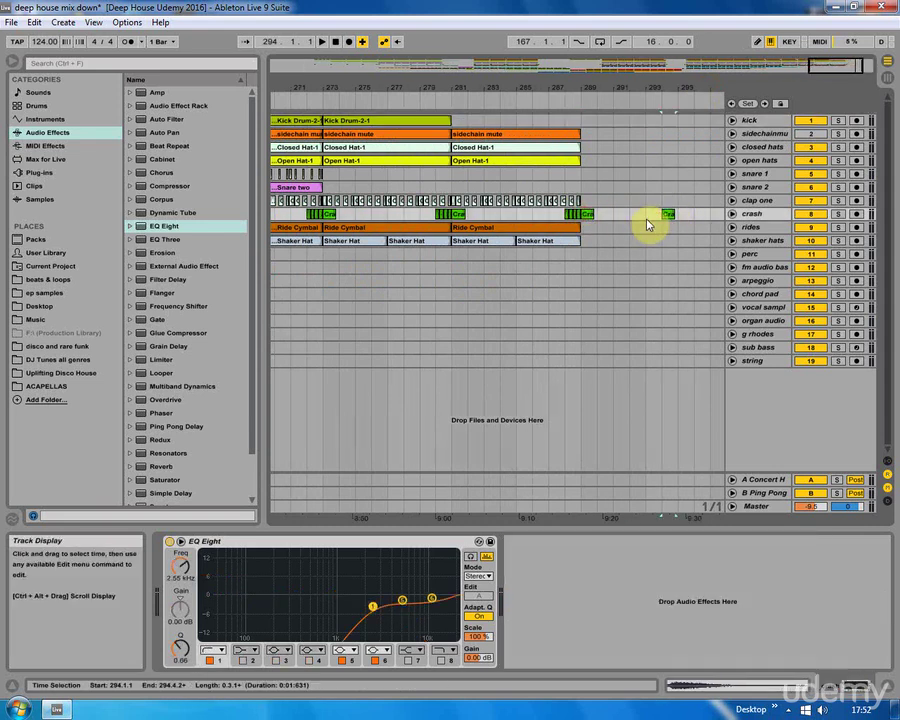
key(ctrl+v)
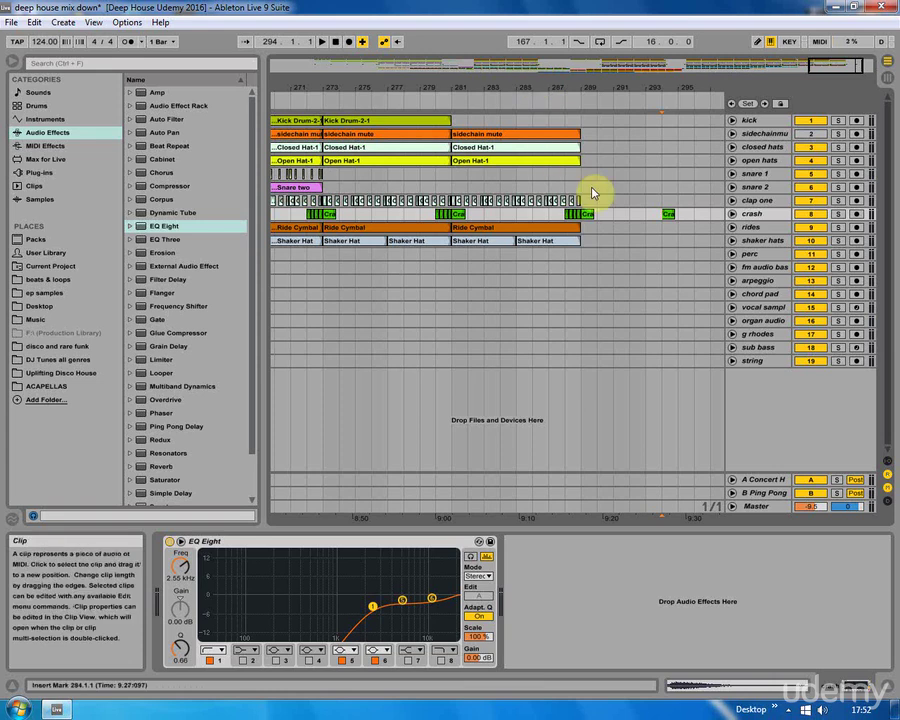
Play back from the Crash clip at bar 289 to audition the new crash at bar 294
click(589, 216)
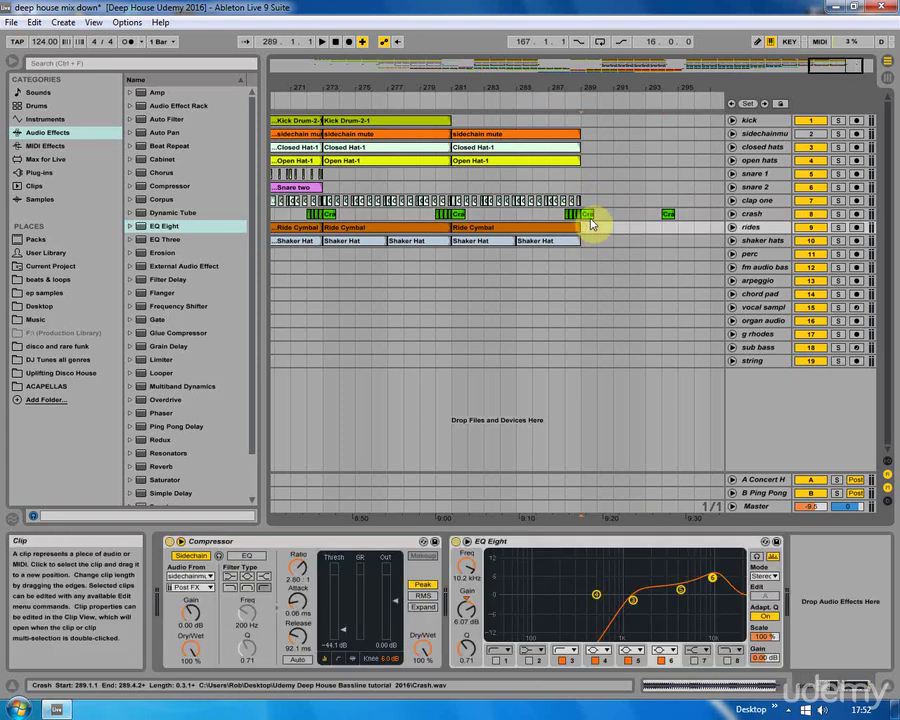
key(space)
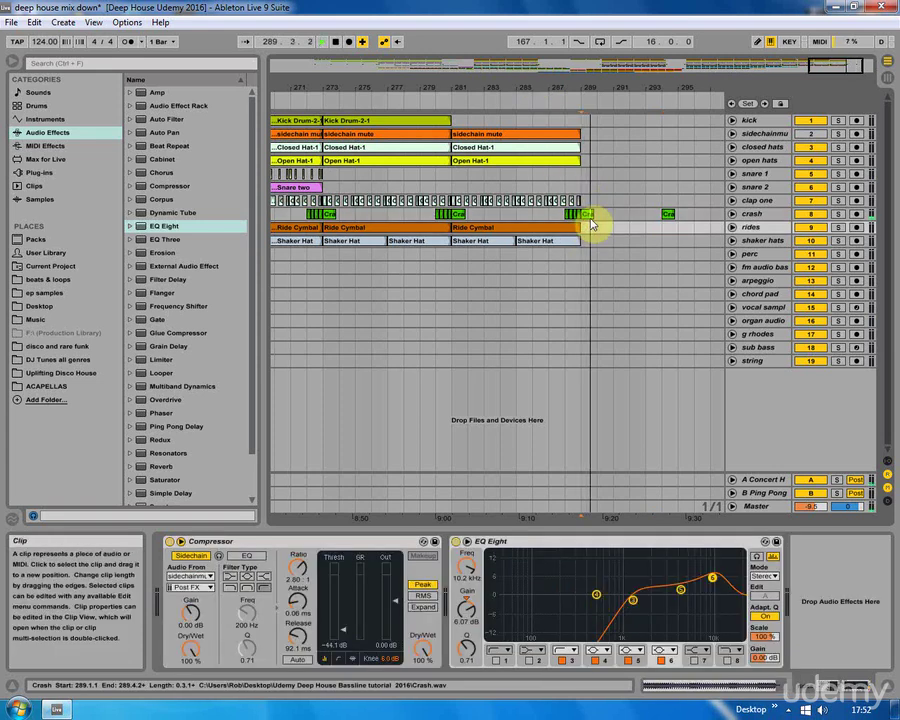
key(space)
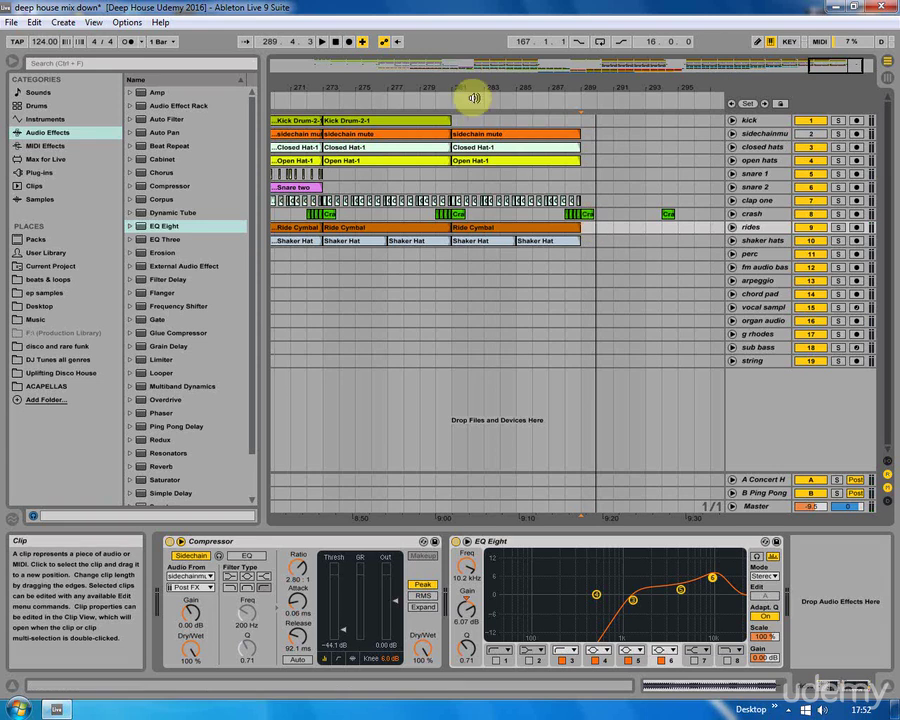
click(667, 213)
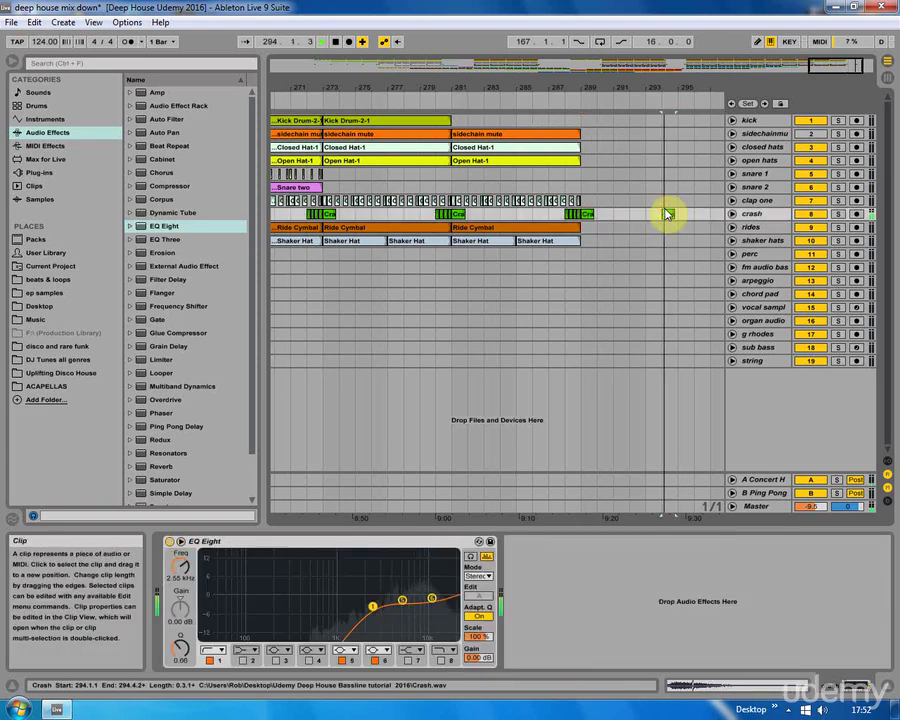
click(588, 214)
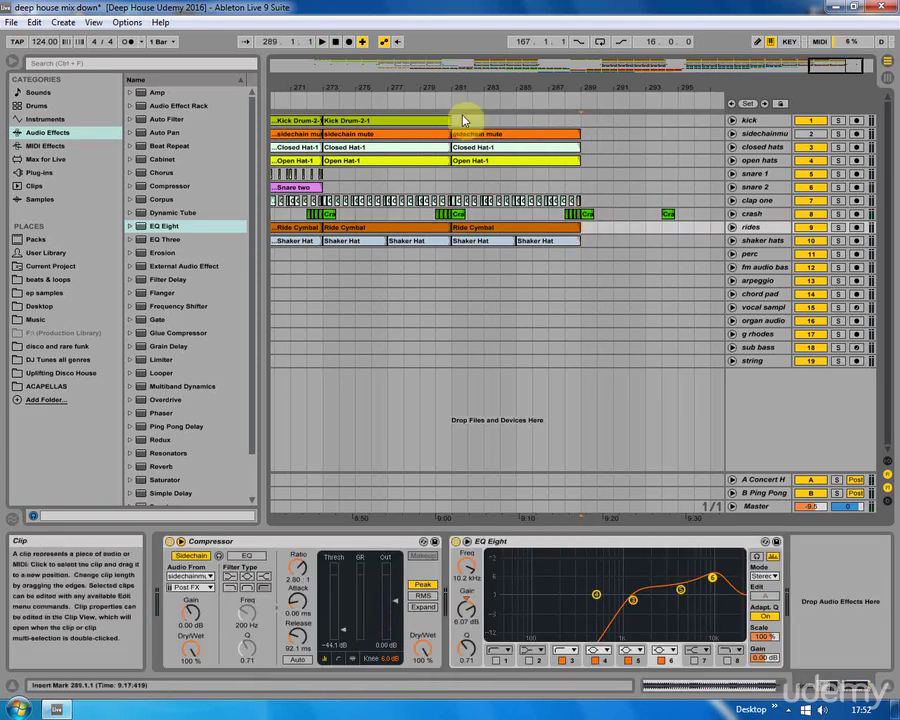
Copy a Kick Drum-2 clip and paste it at bar 13 on the kick track
drag(325, 88, 337, 151)
click(372, 121)
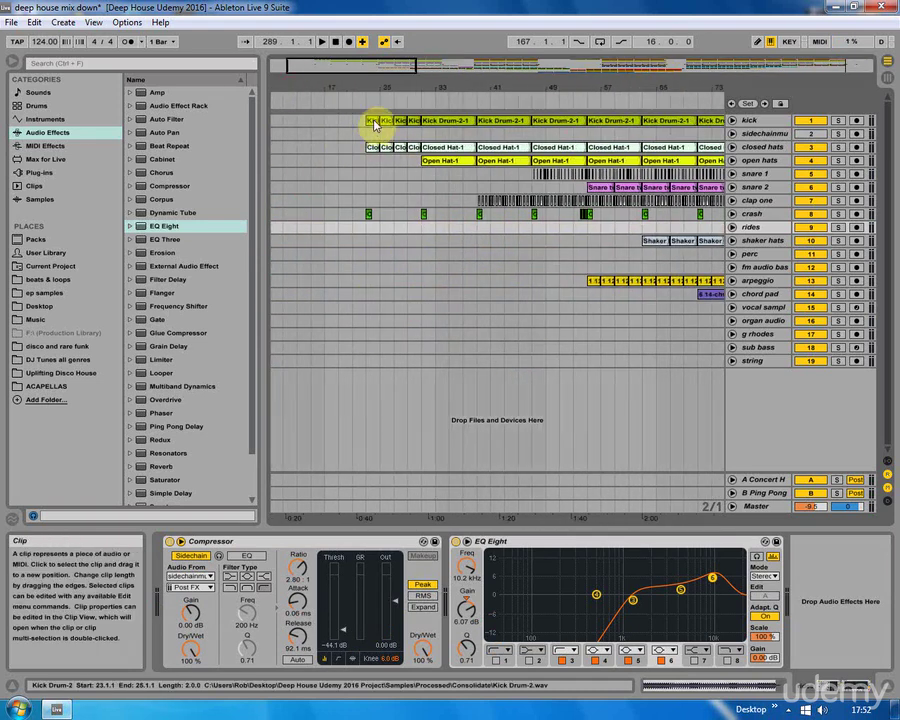
key(ctrl+c)
click(306, 122)
key(ctrl+v)
Return the insert mark to bar 13 and zoom out to show bars 5–105
click(297, 133)
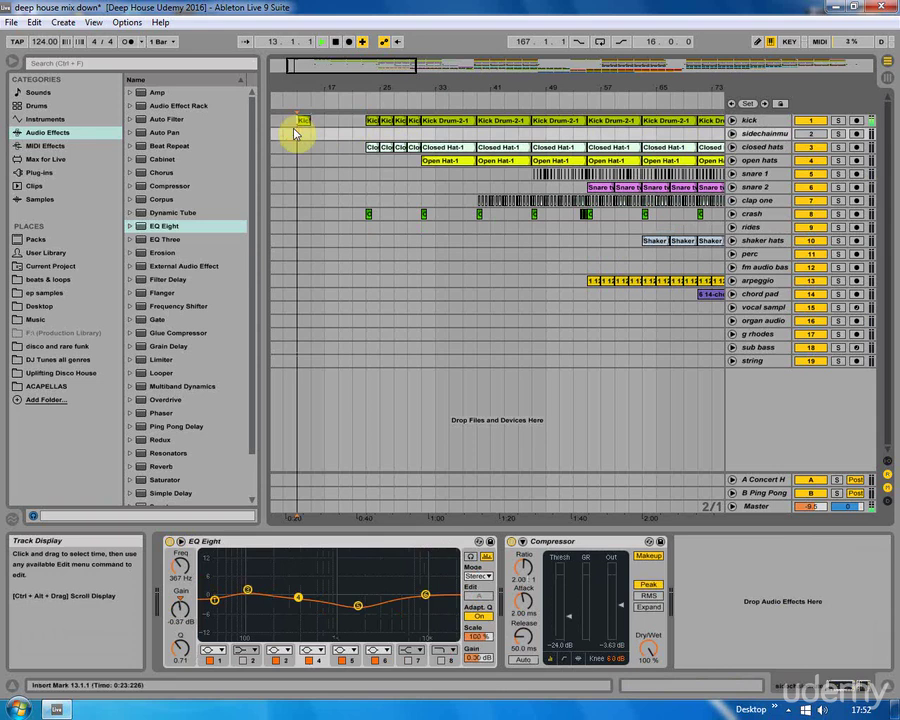
click(363, 121)
click(297, 122)
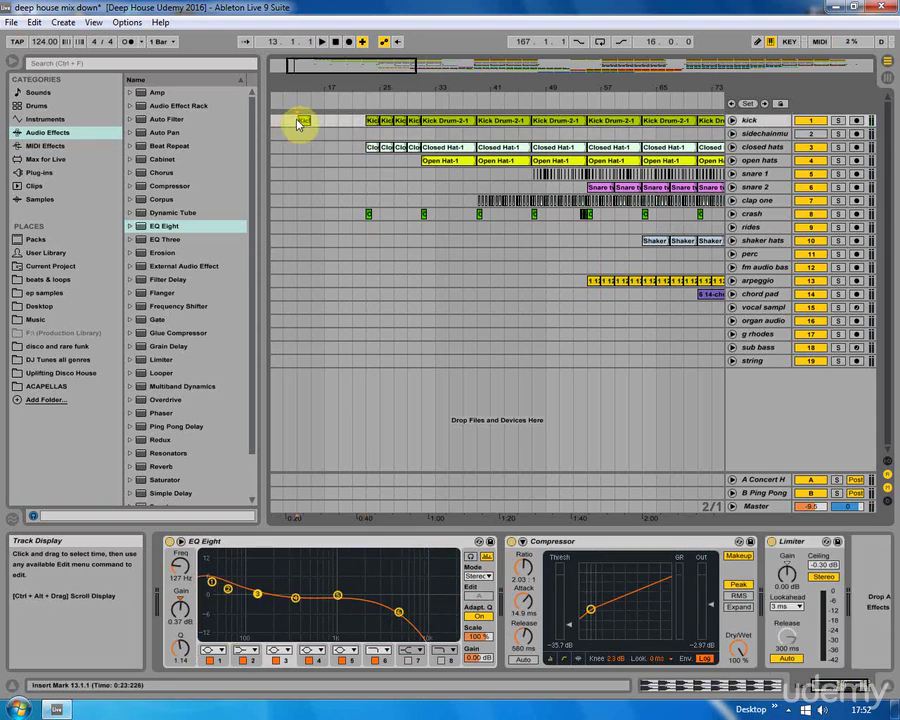
drag(296, 84, 296, 66)
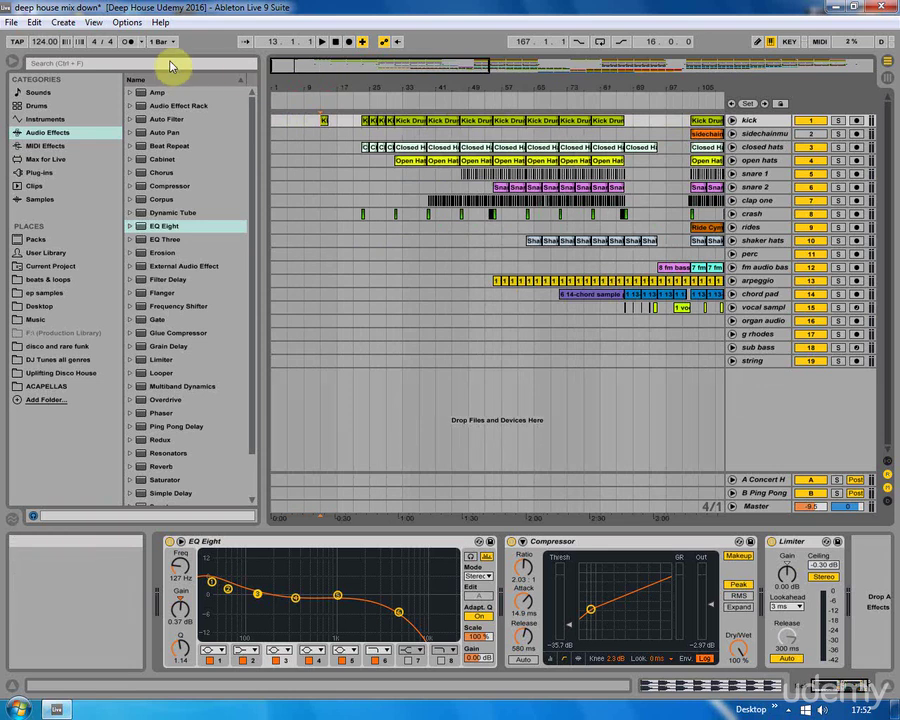
click(10, 22)
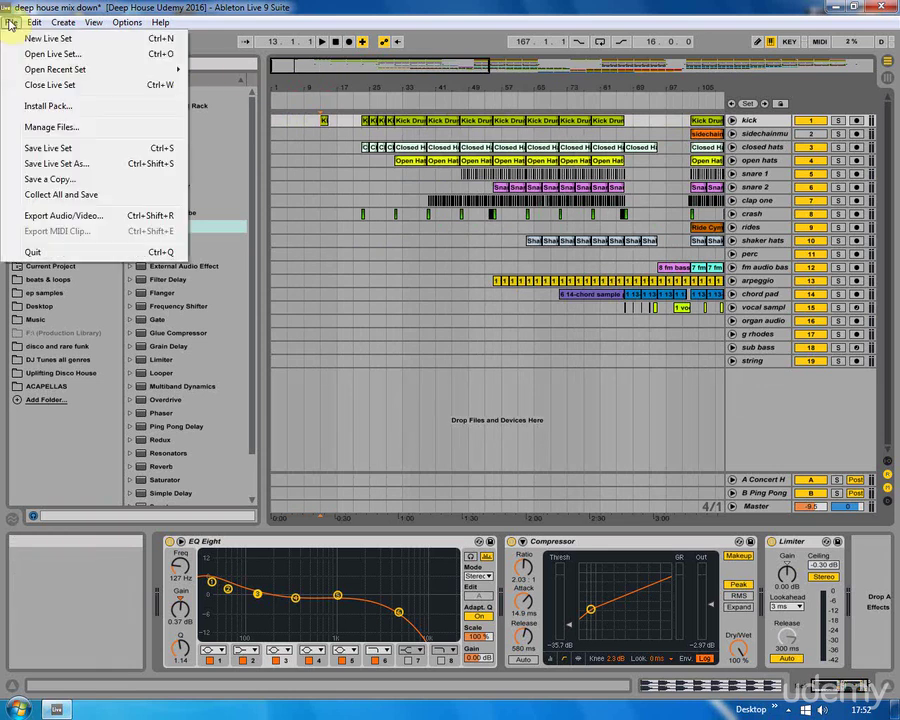
click(75, 215)
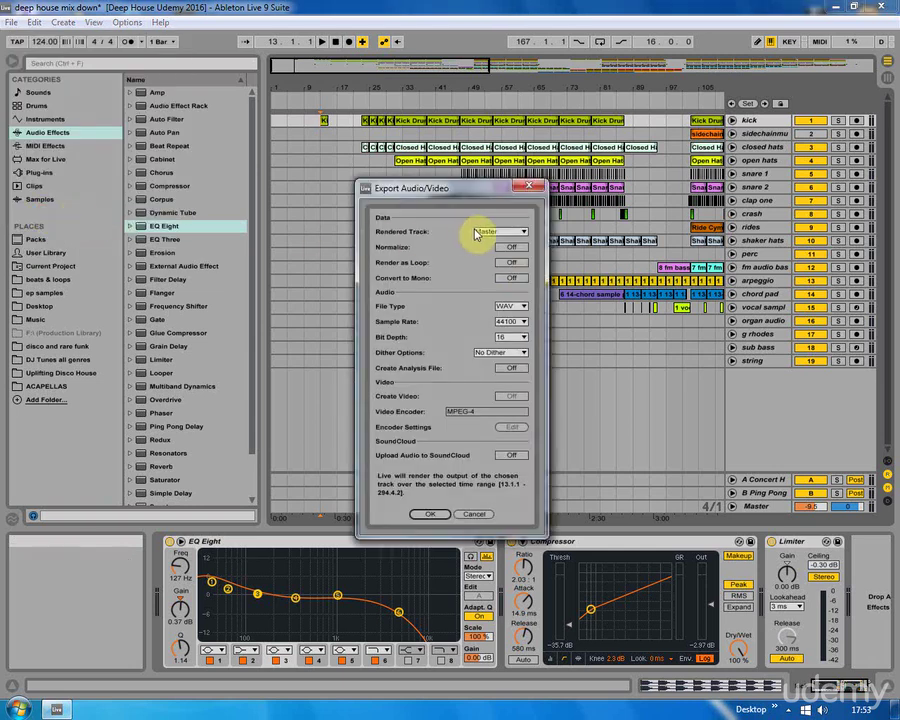
click(495, 232)
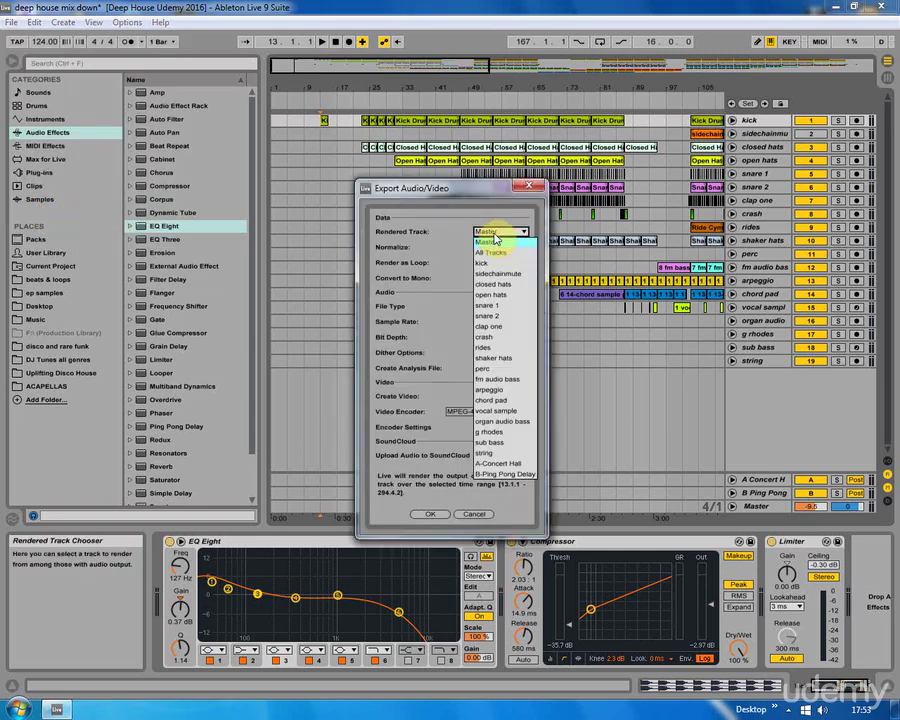
click(494, 240)
click(495, 236)
click(495, 238)
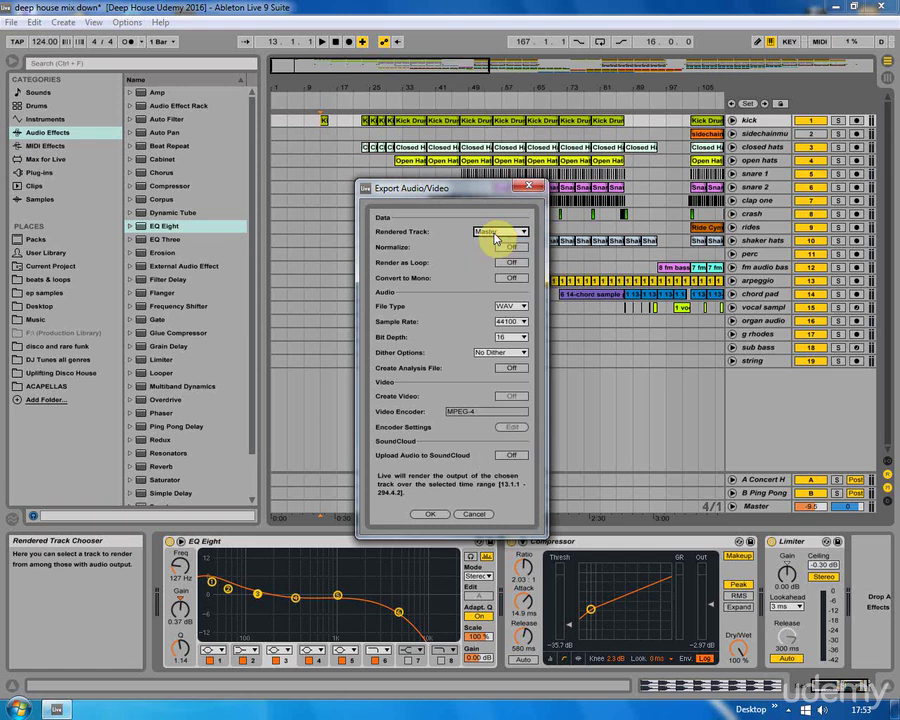
click(426, 516)
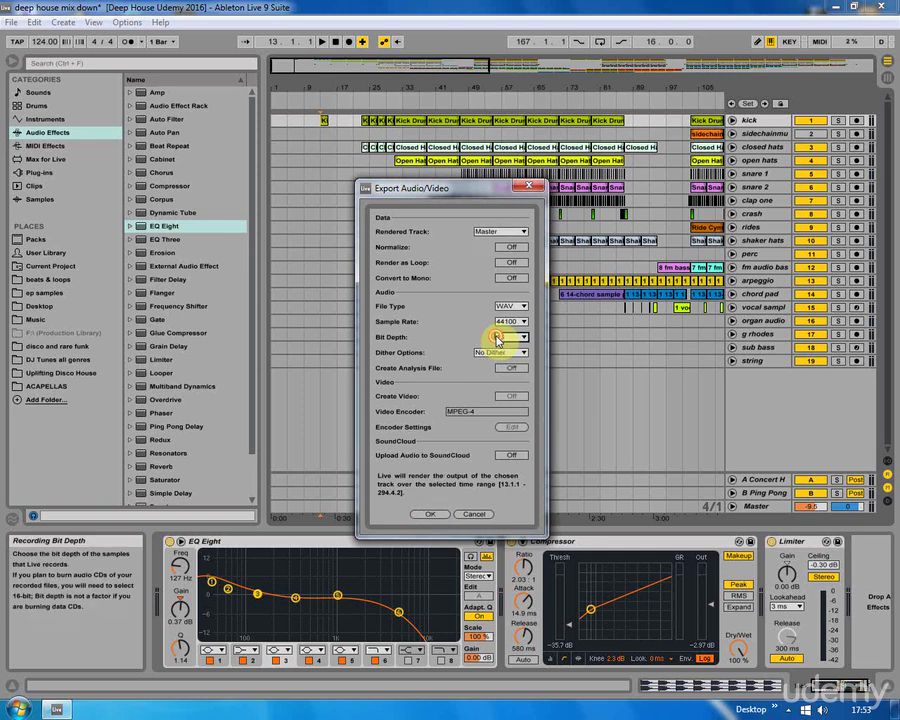
click(426, 516)
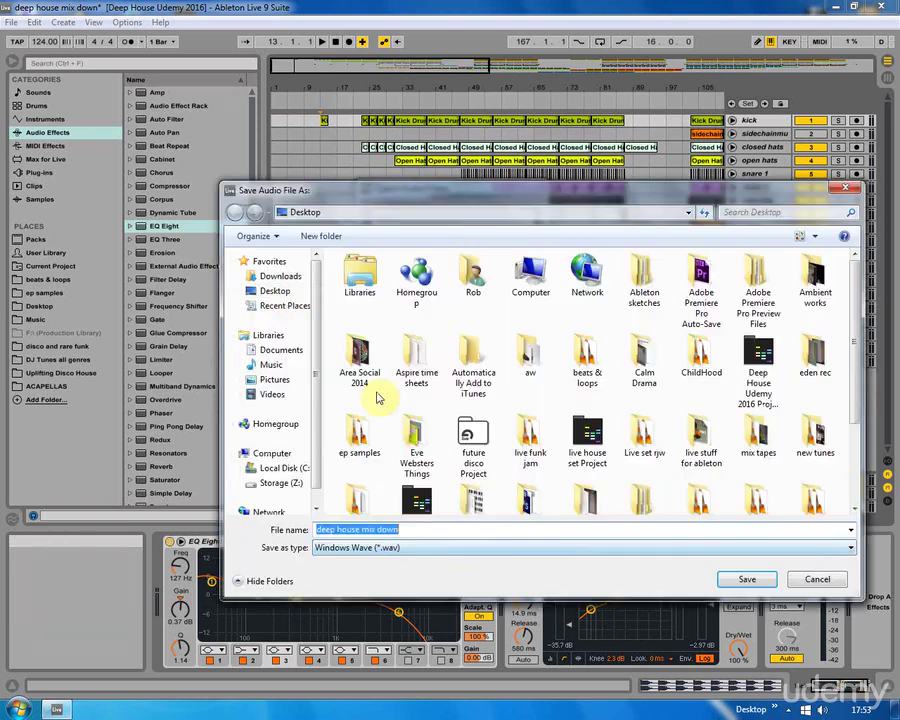
click(280, 292)
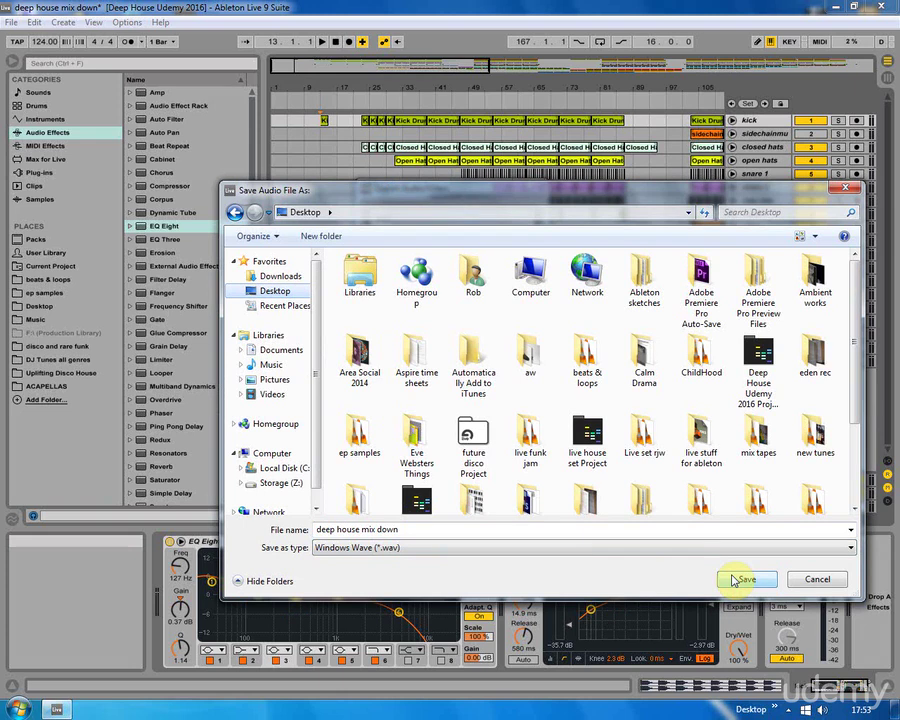
click(815, 579)
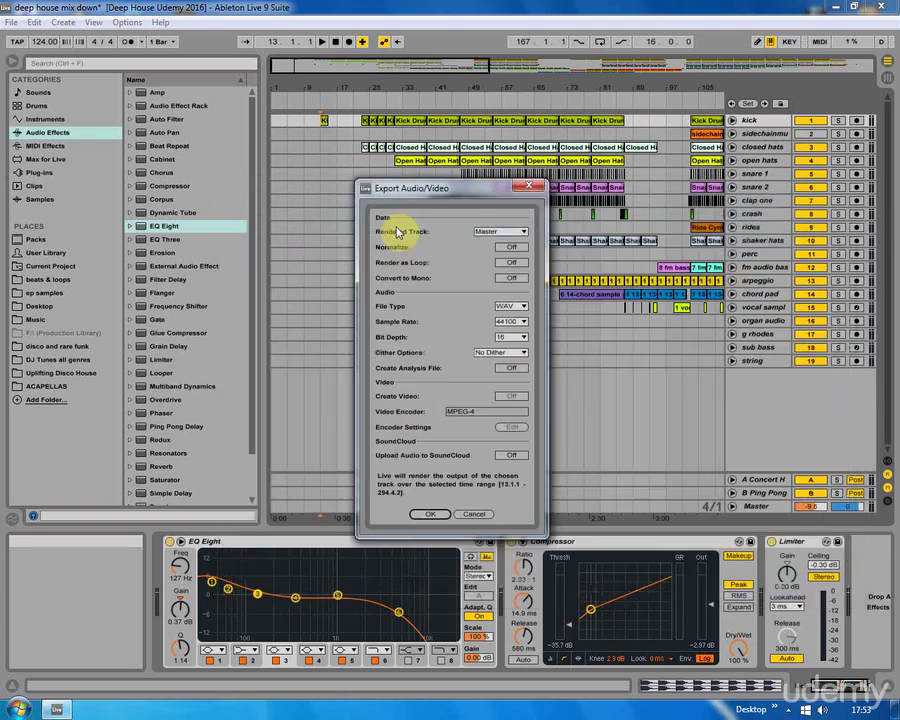
click(470, 514)
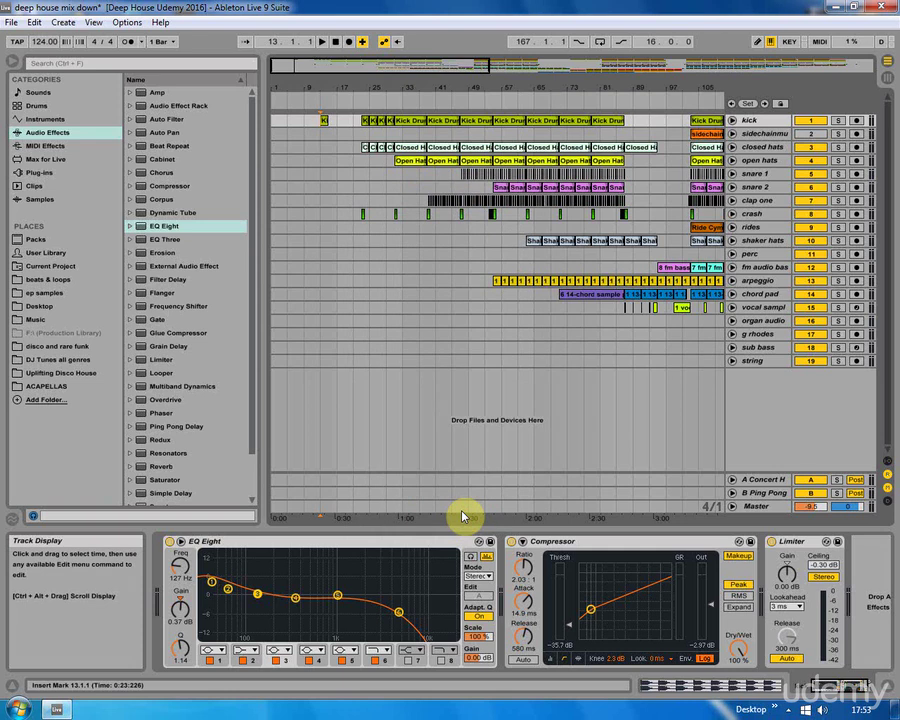